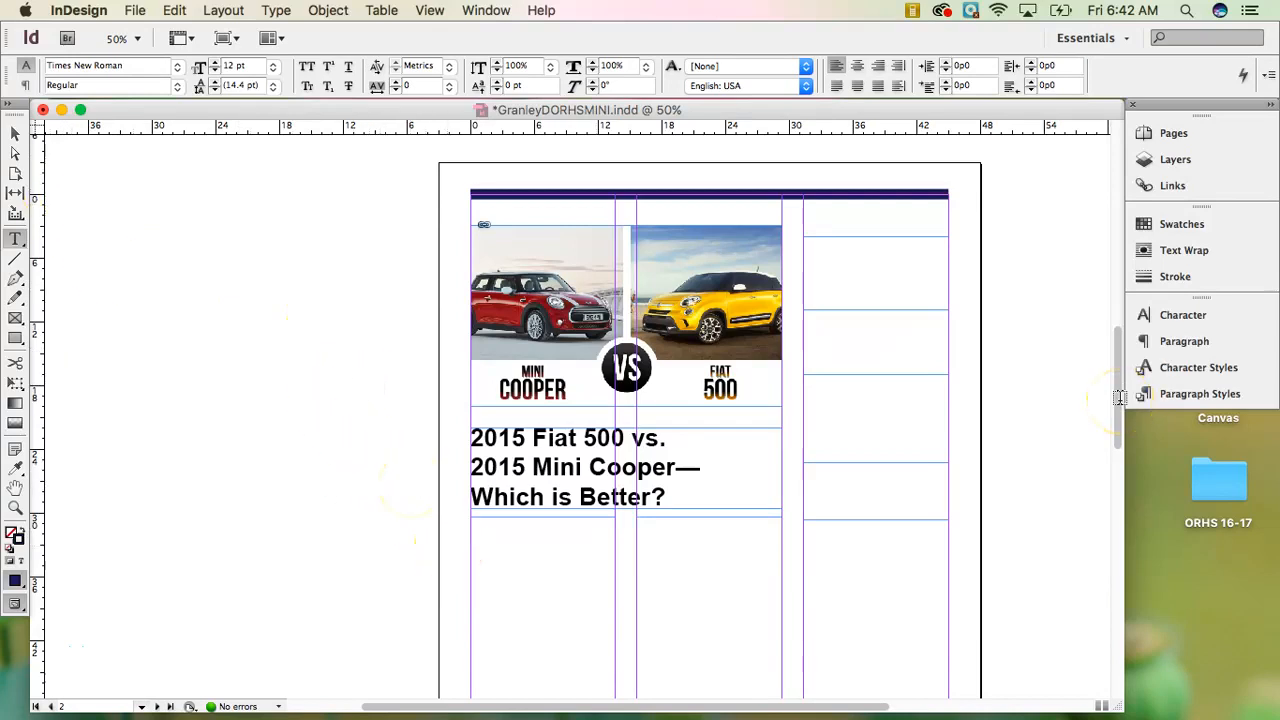
Place News 2.docx from the Mini Files folder in the first-column text frame below the headline and delete its blank first line
{"action": "scroll", "coordinate": [1119, 450], "scroll_direction": "down", "scroll_amount": 5}
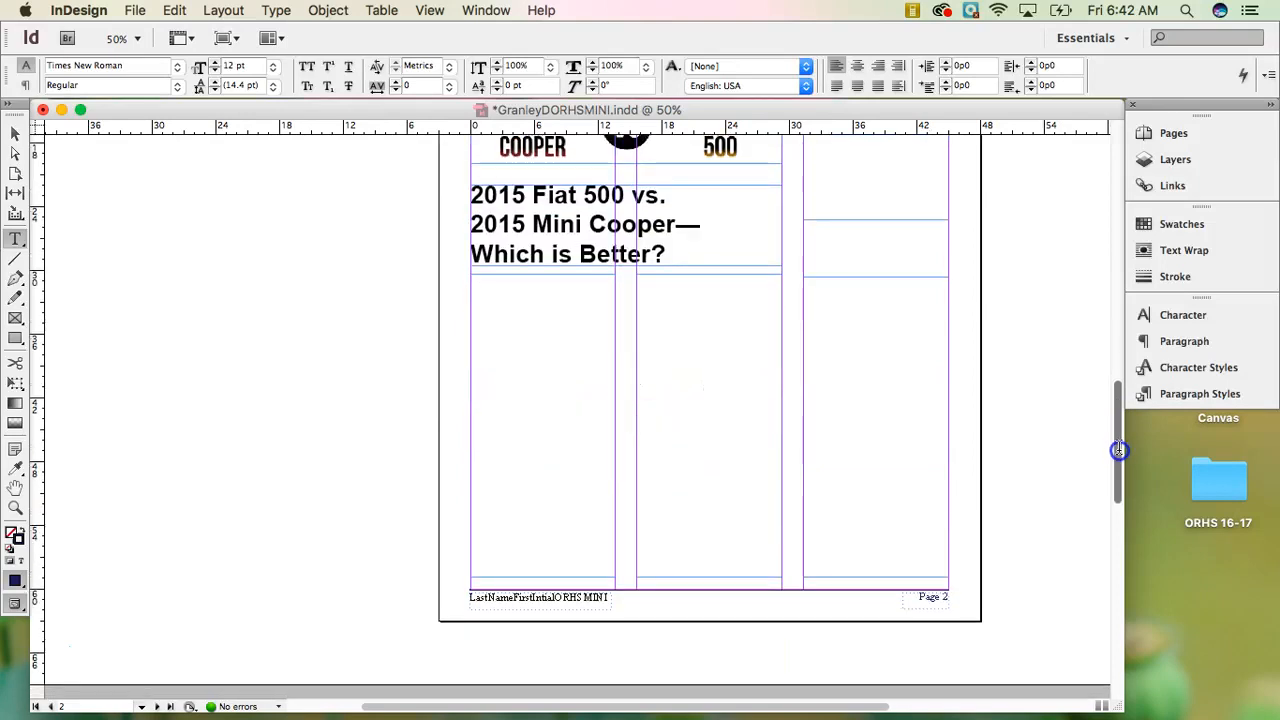
{"action": "left_click_drag", "start_coordinate": [1119, 450], "coordinate": [1114, 437]}
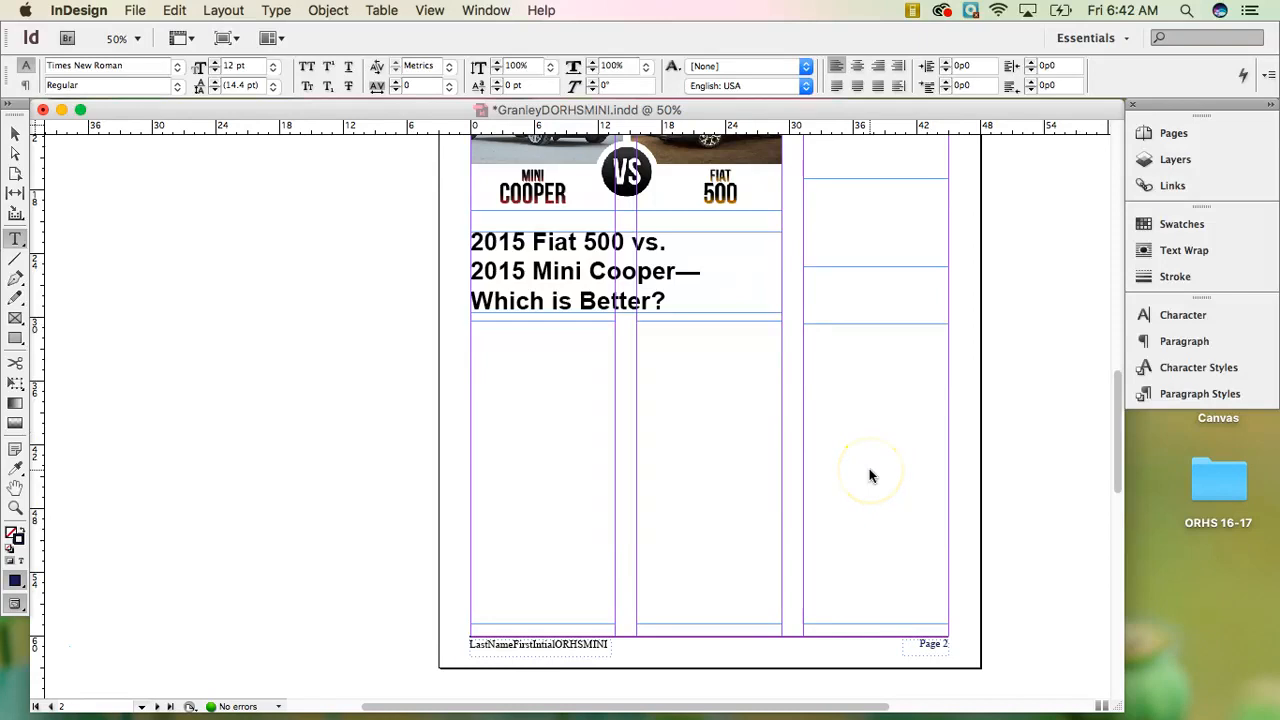
{"action": "left_click", "coordinate": [603, 368]}
{"action": "left_click", "coordinate": [531, 348]}
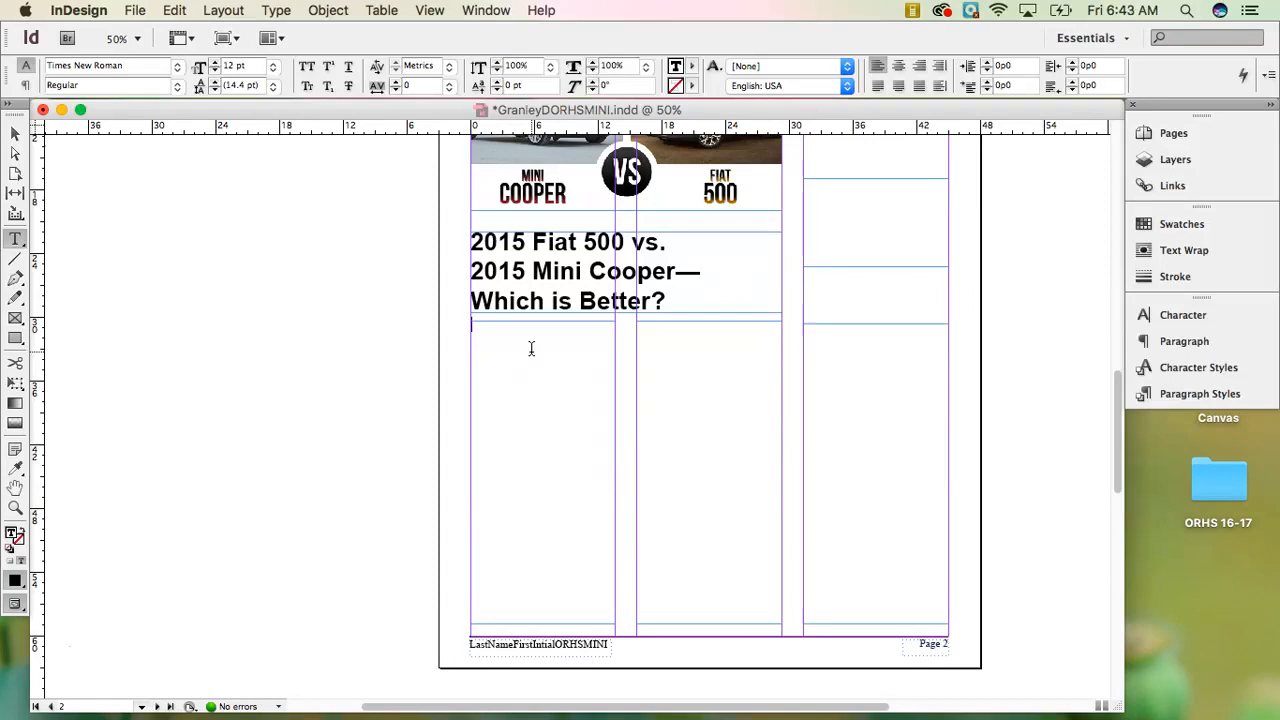
{"action": "left_click", "coordinate": [525, 352]}
{"action": "left_click", "coordinate": [134, 12]}
{"action": "left_click", "coordinate": [165, 133]}
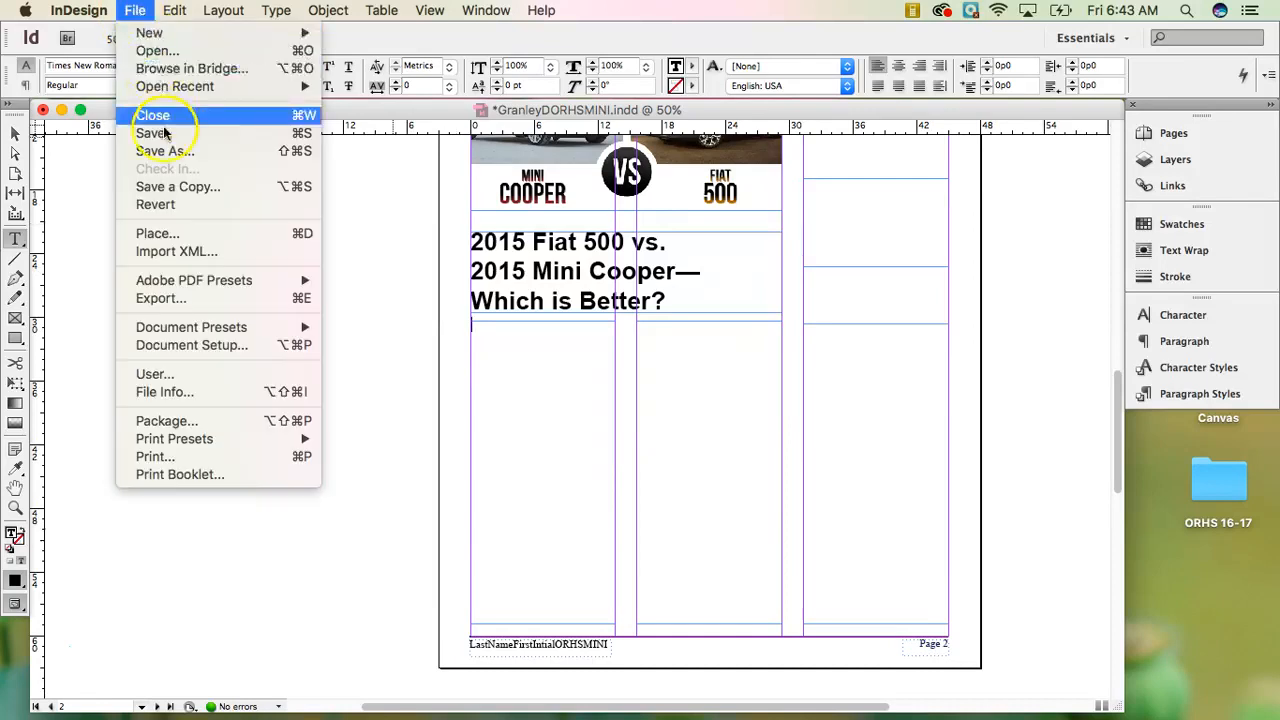
{"action": "left_click", "coordinate": [172, 234]}
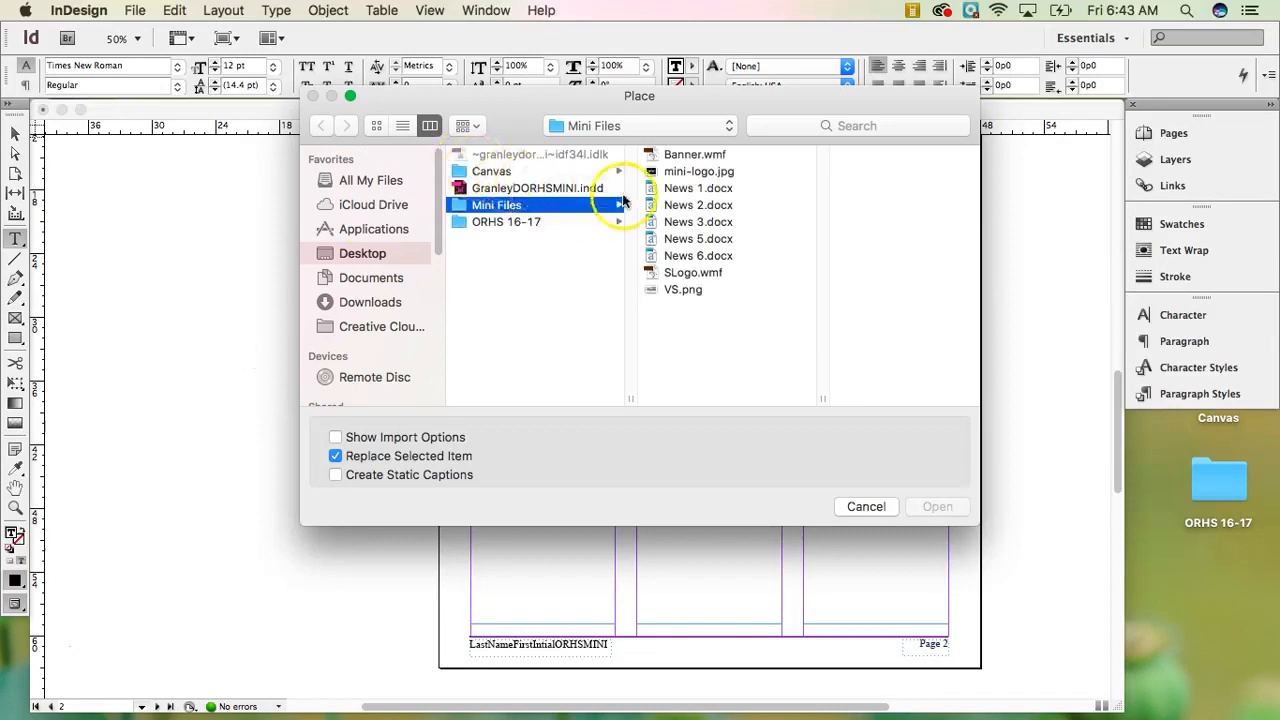
{"action": "left_click", "coordinate": [690, 205]}
{"action": "left_click", "coordinate": [935, 507]}
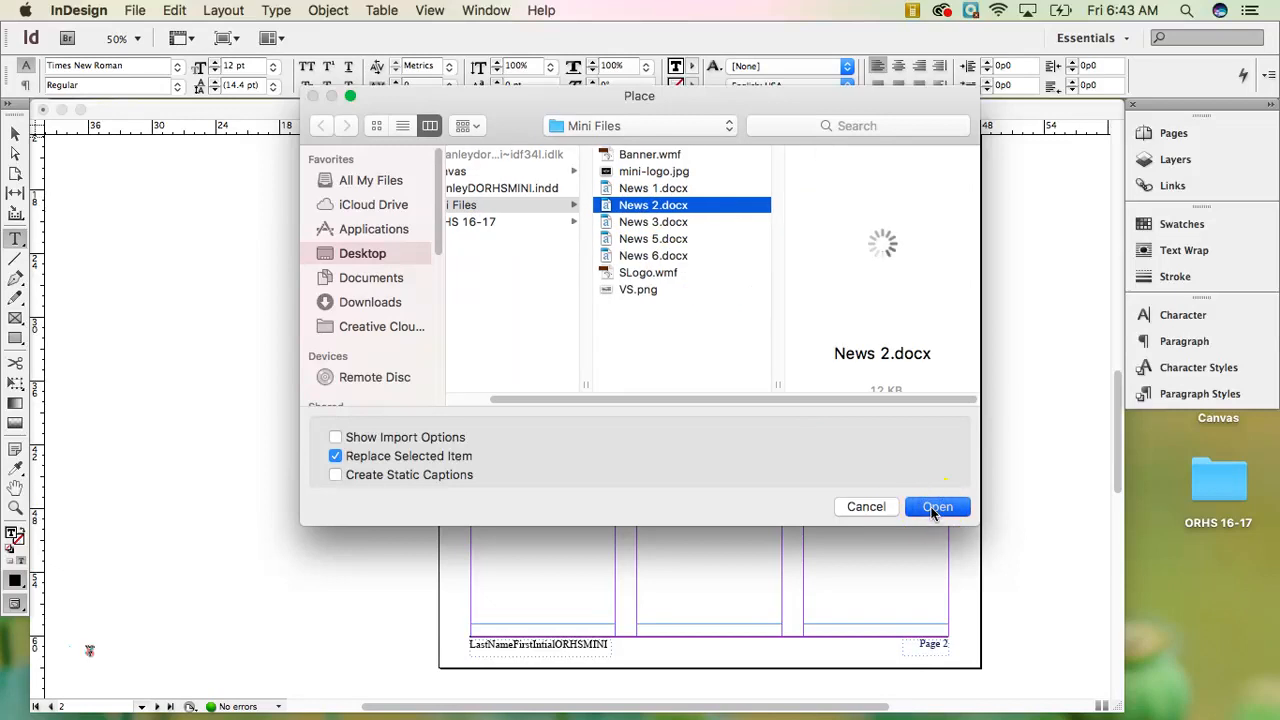
{"action": "left_click", "coordinate": [903, 515]}
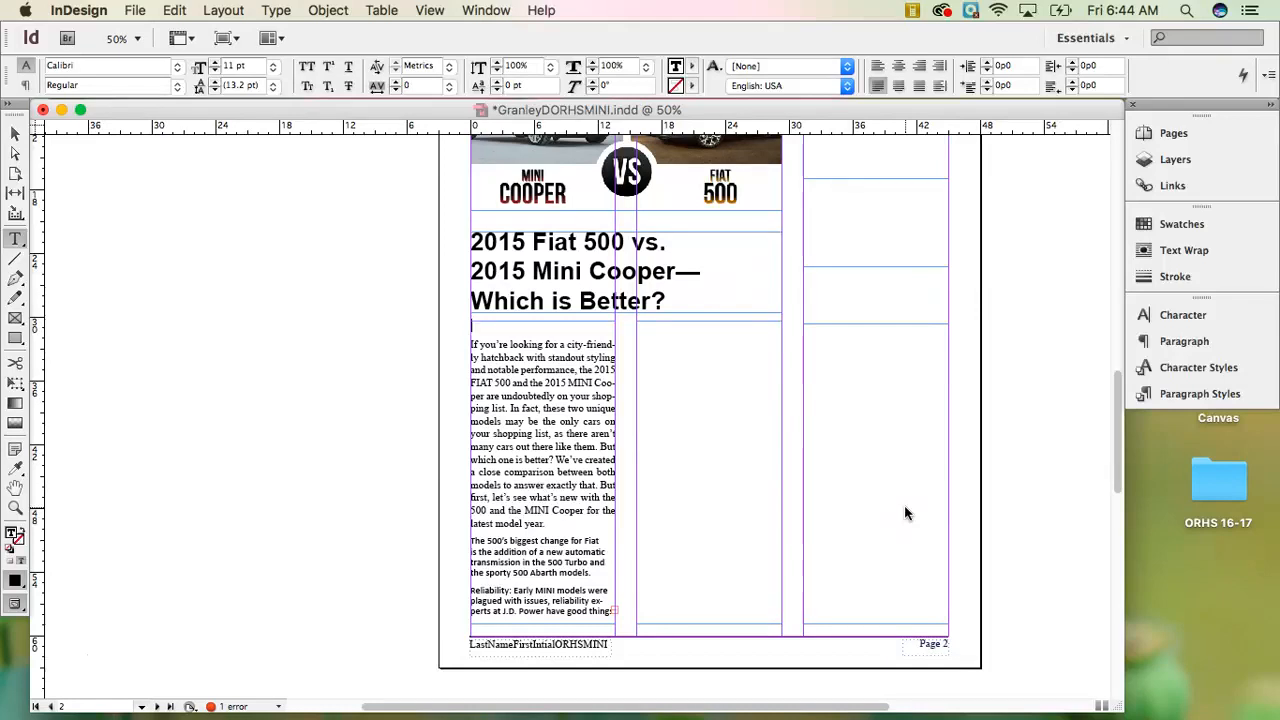
{"action": "key", "text": "Delete"}
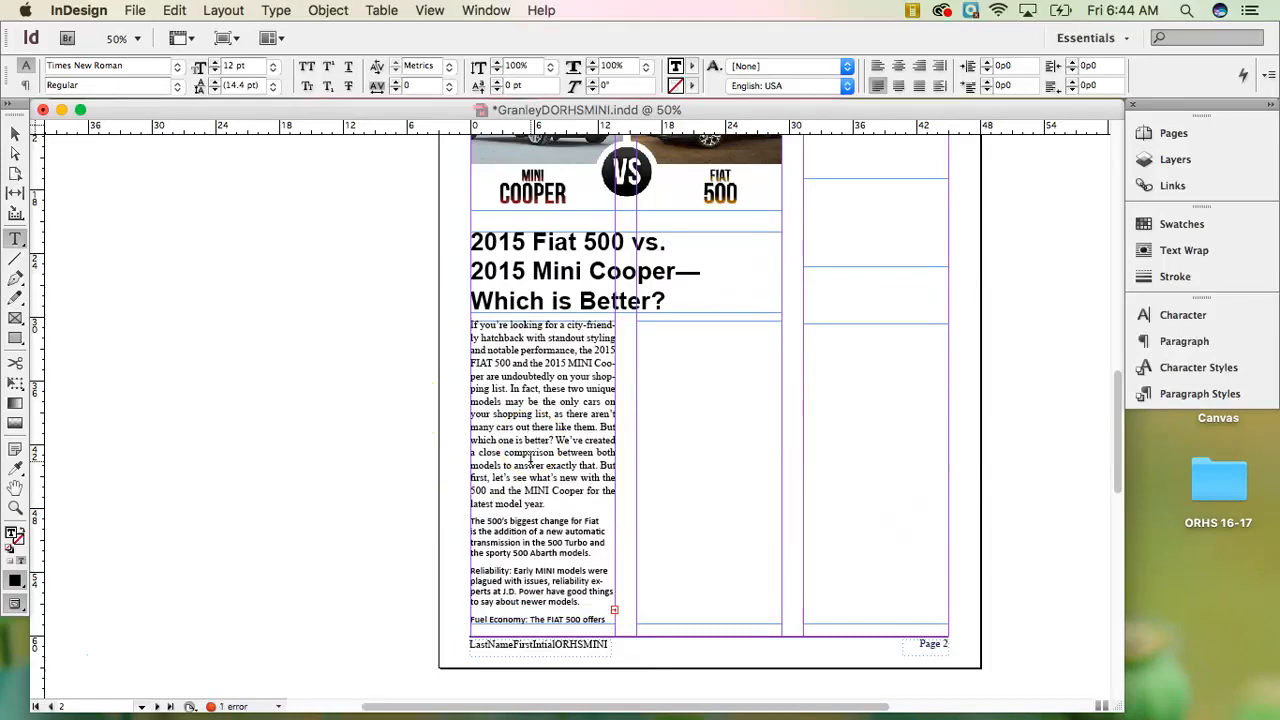
Thread the overset article text from the first column into the middle-column frame below the headline
{"action": "left_click", "coordinate": [16, 139]}
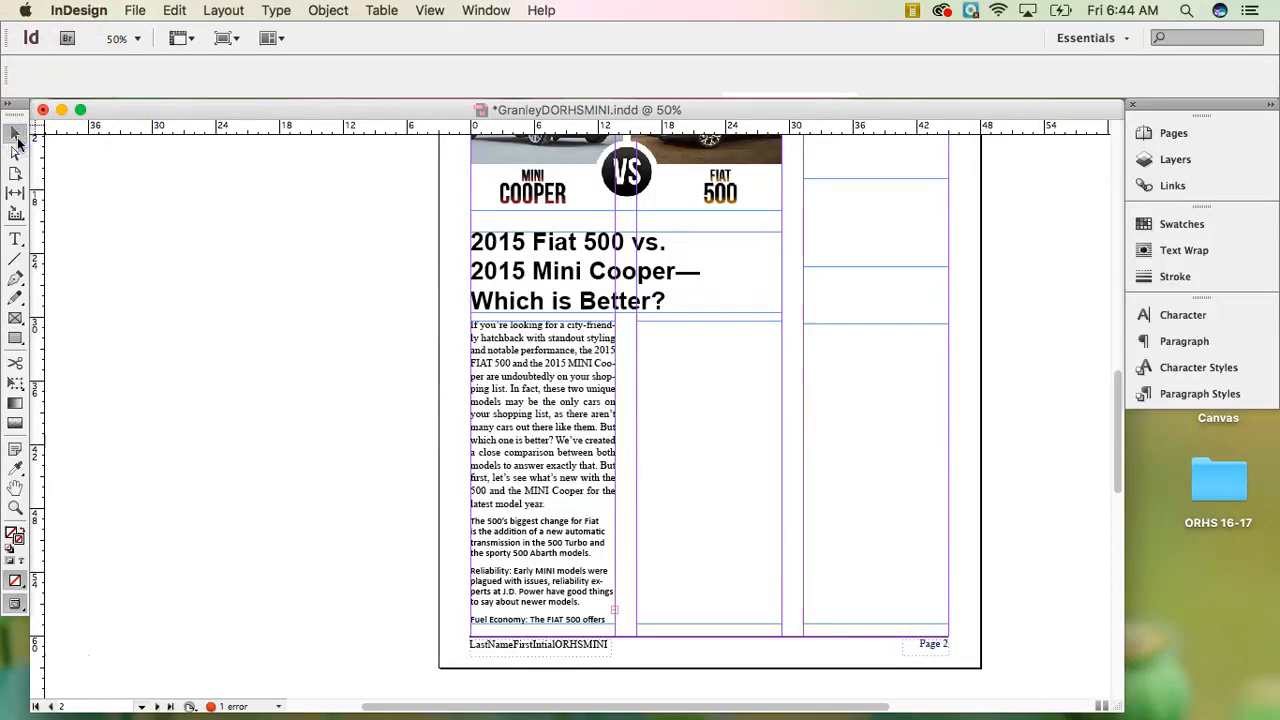
{"action": "left_click", "coordinate": [595, 522]}
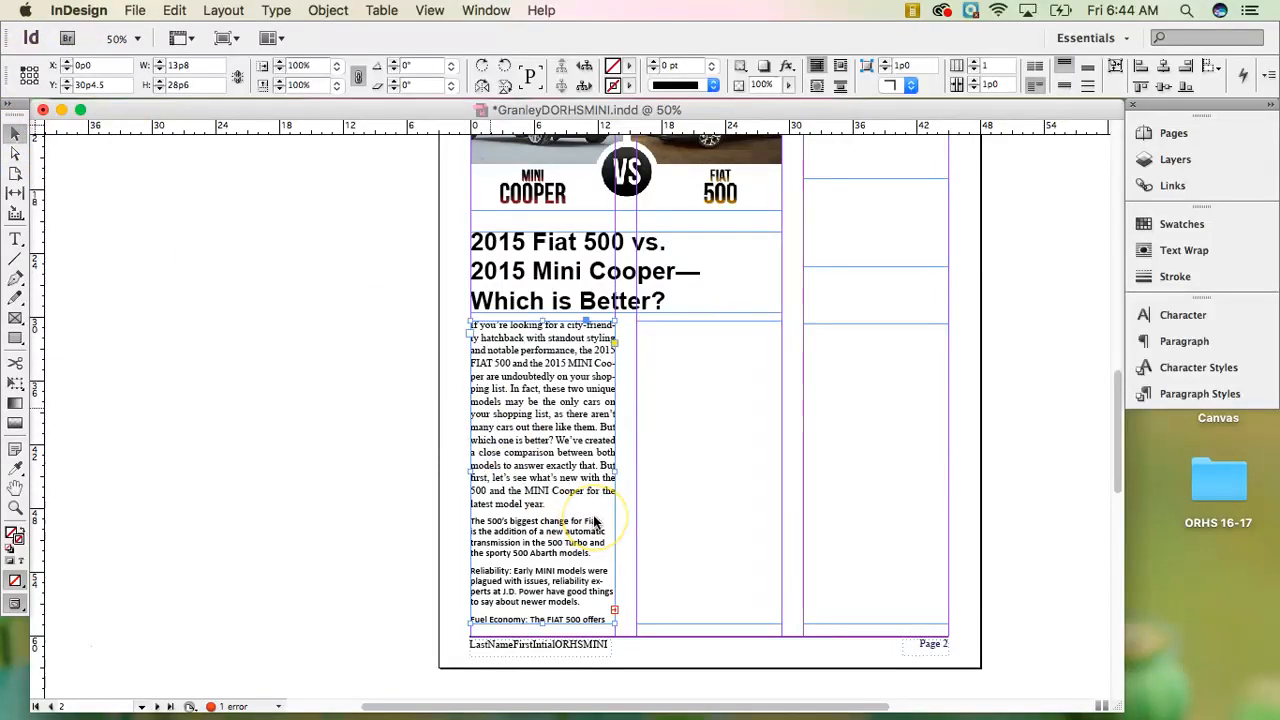
{"action": "left_click", "coordinate": [614, 609]}
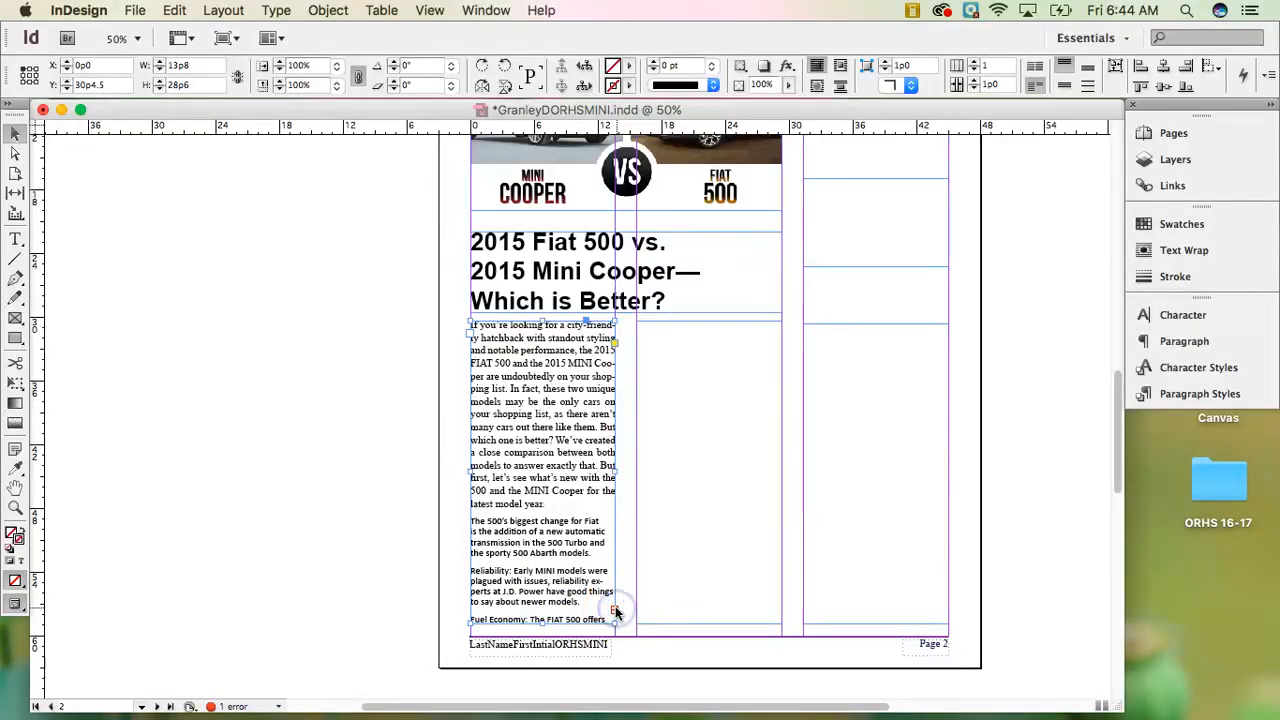
{"action": "left_click", "coordinate": [614, 612]}
{"action": "left_click", "coordinate": [676, 347]}
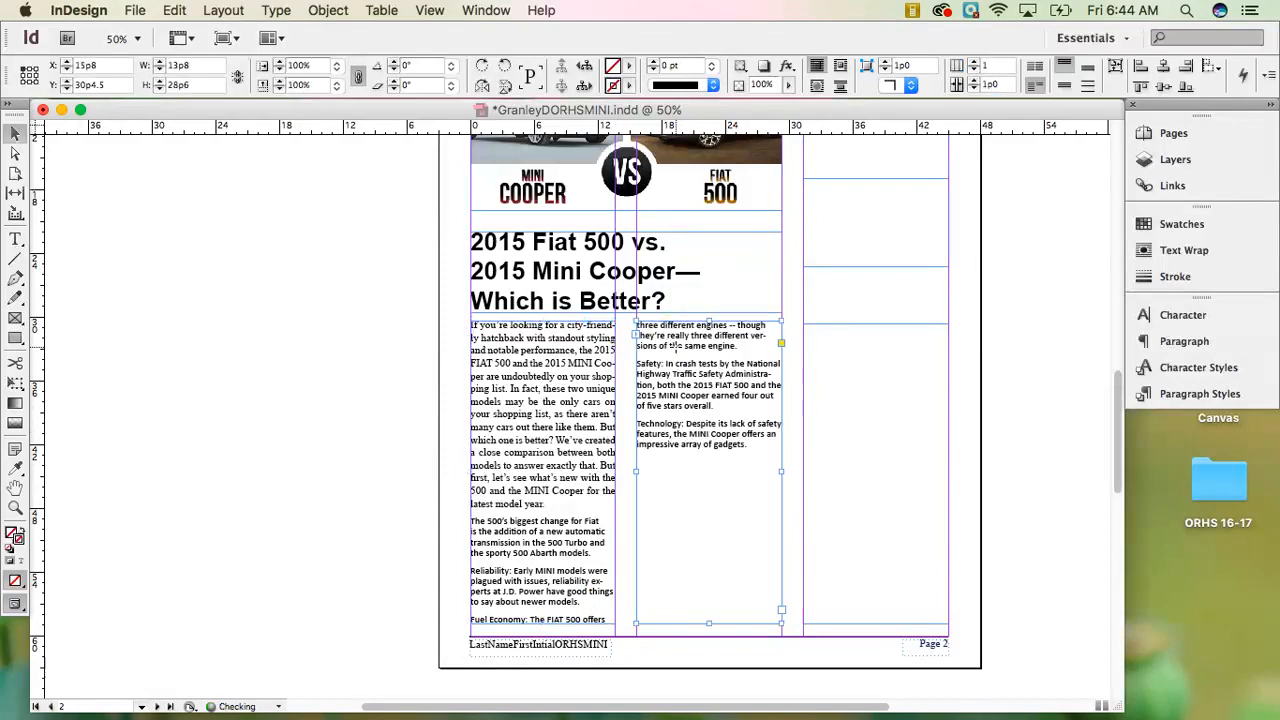
{"action": "left_click", "coordinate": [882, 387]}
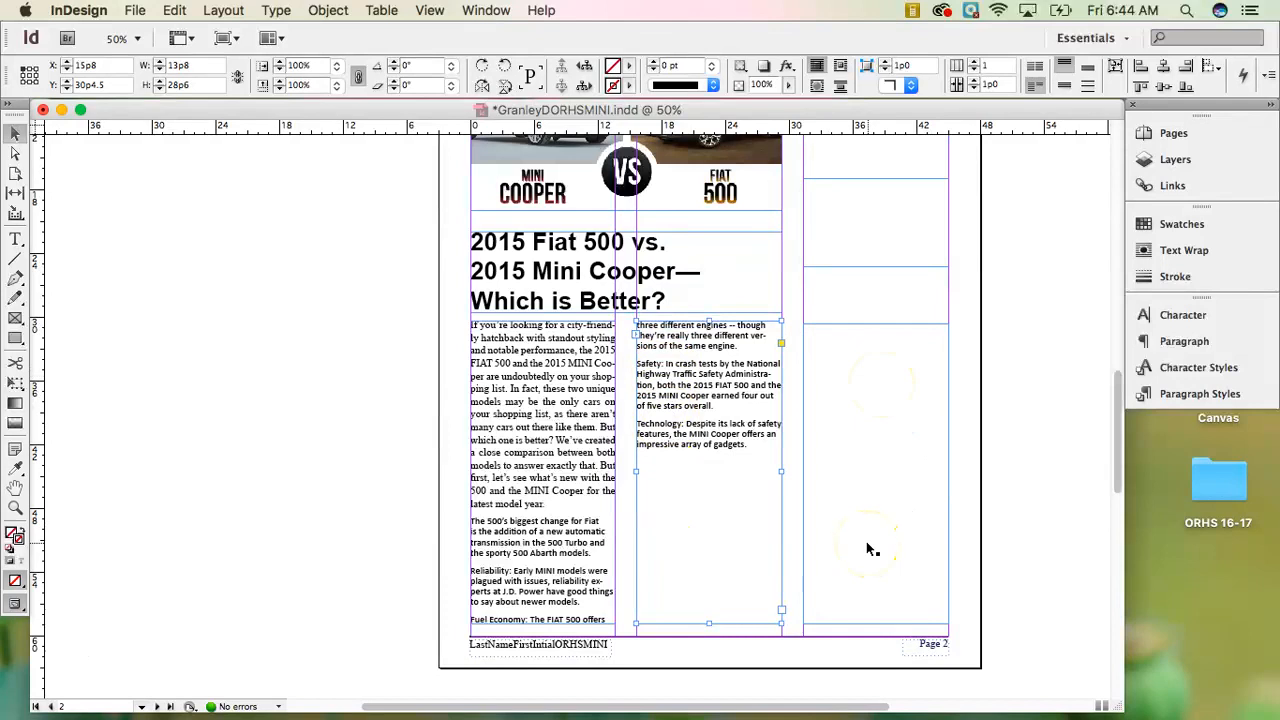
Apply the Subhead 1 paragraph style to the article's opening phrase, ending at "performance,"
{"action": "left_click", "coordinate": [17, 239]}
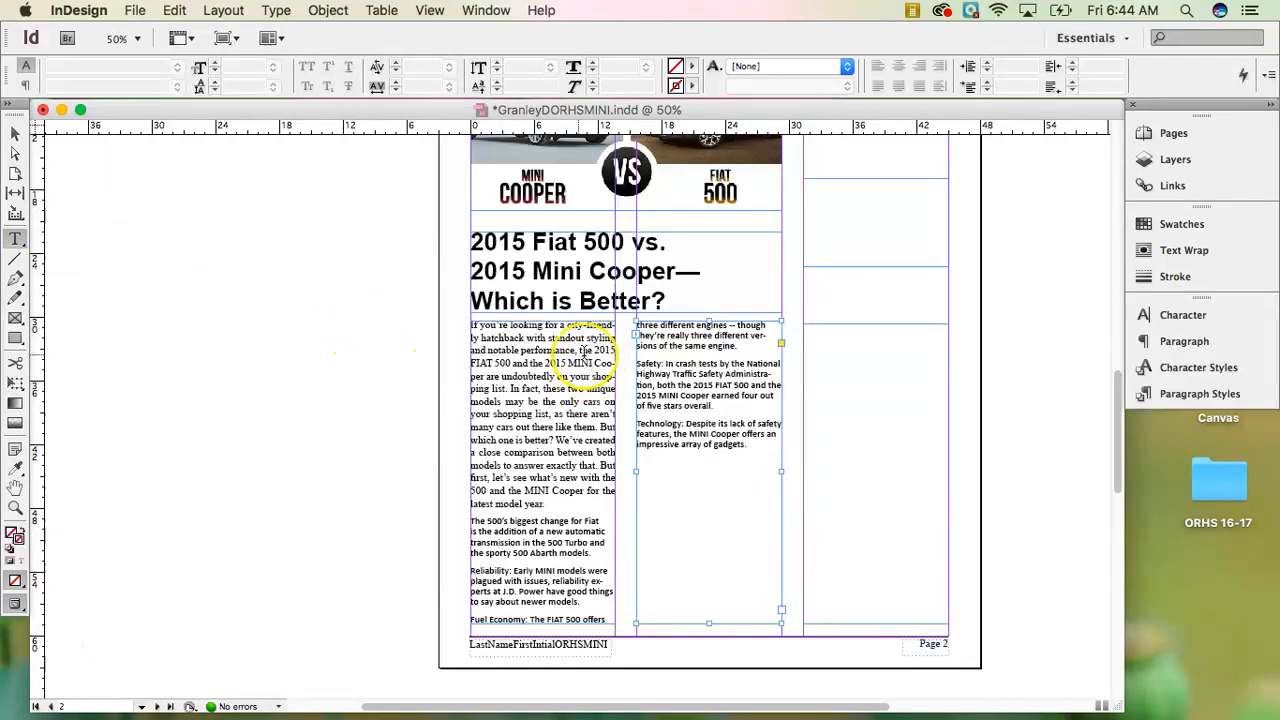
{"action": "left_click_drag", "start_coordinate": [578, 351], "coordinate": [468, 327]}
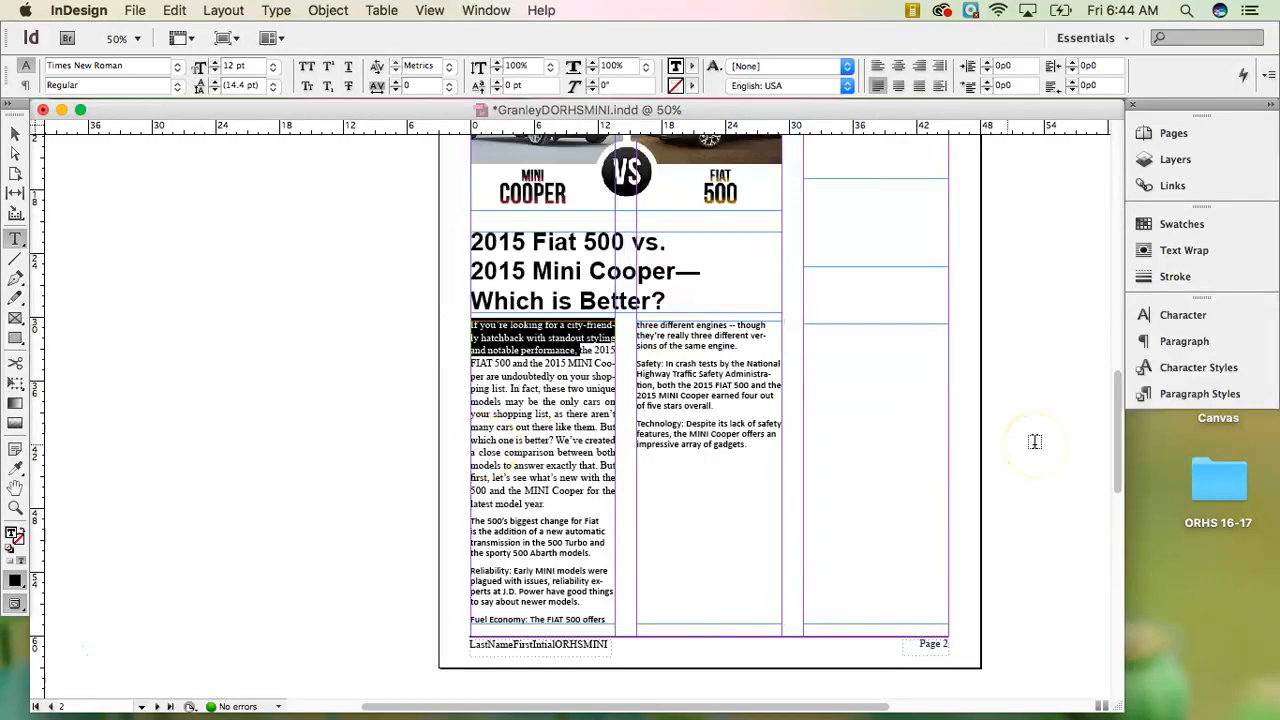
{"action": "left_click", "coordinate": [1200, 394]}
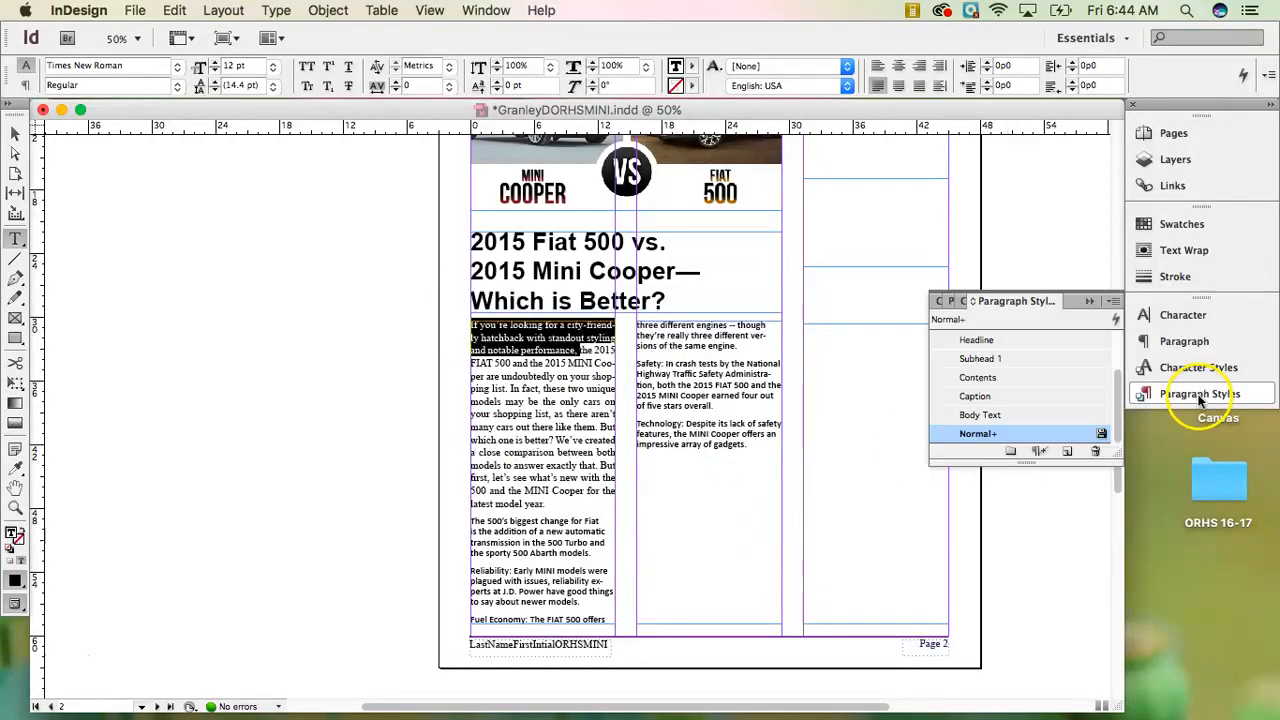
{"action": "left_click", "coordinate": [1022, 358]}
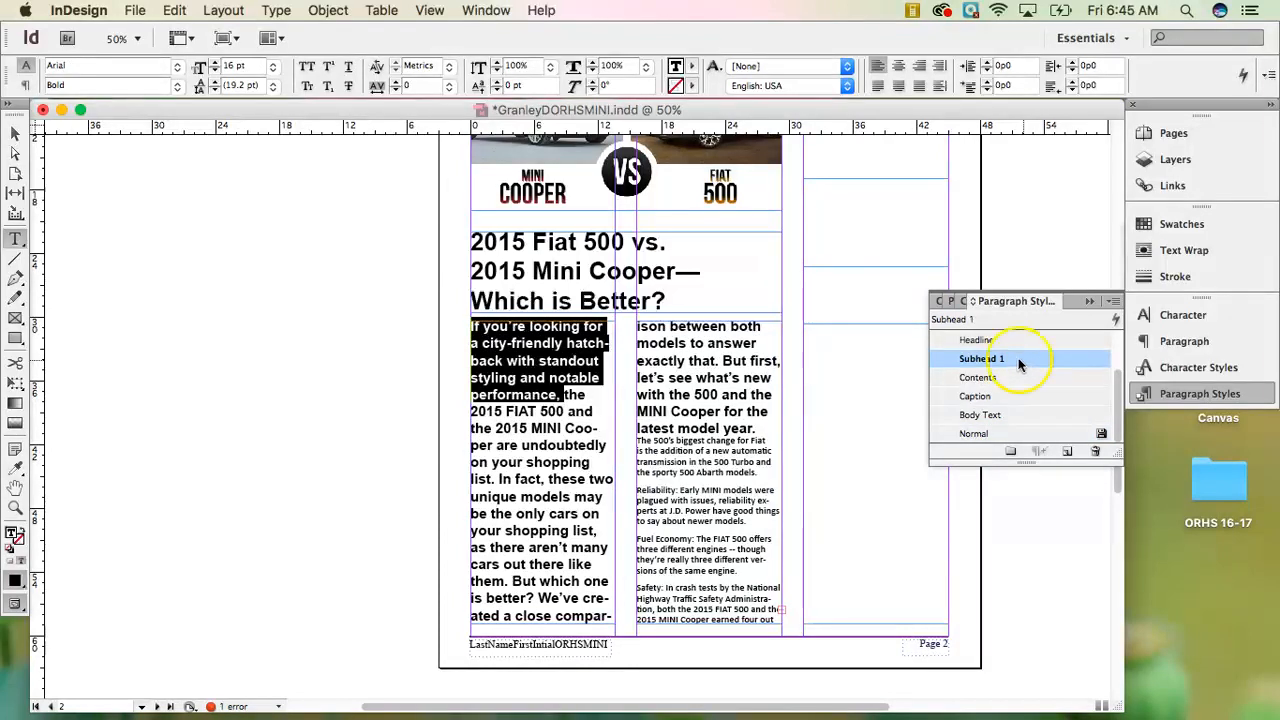
Insert a paragraph break after "performance," in the article's opening sentence
{"action": "left_click", "coordinate": [558, 397]}
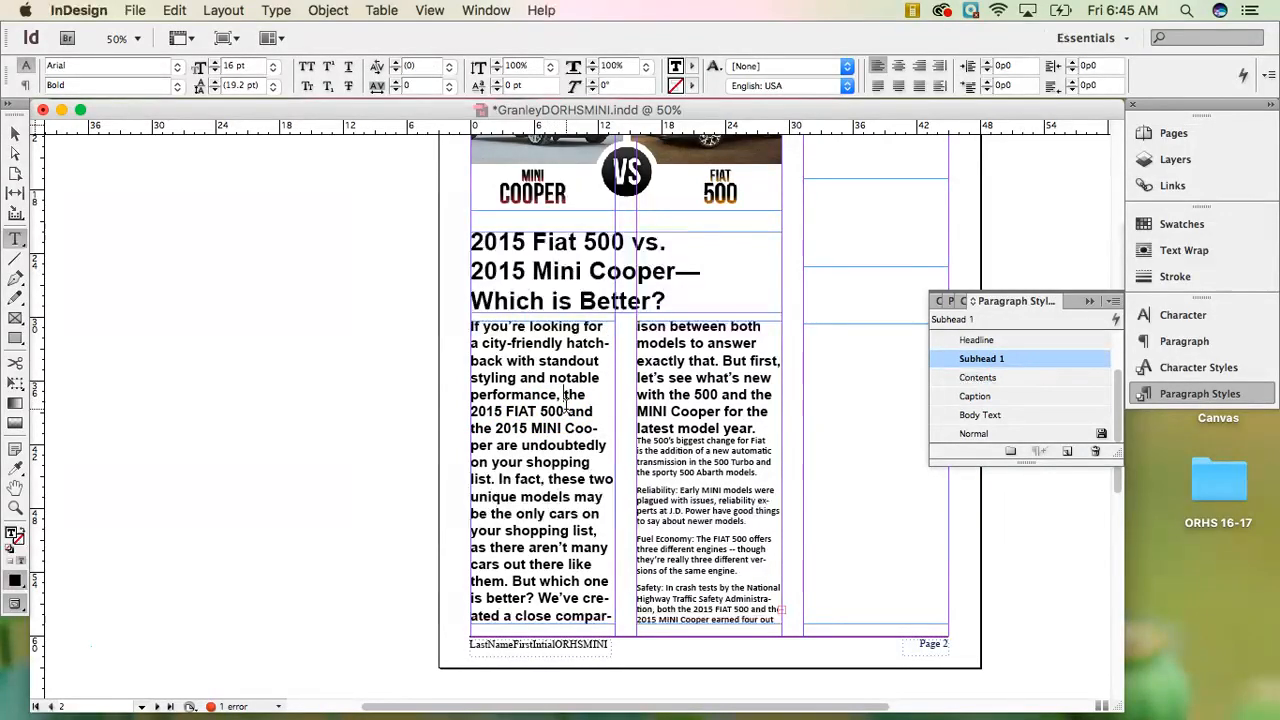
{"action": "key", "text": "Return"}
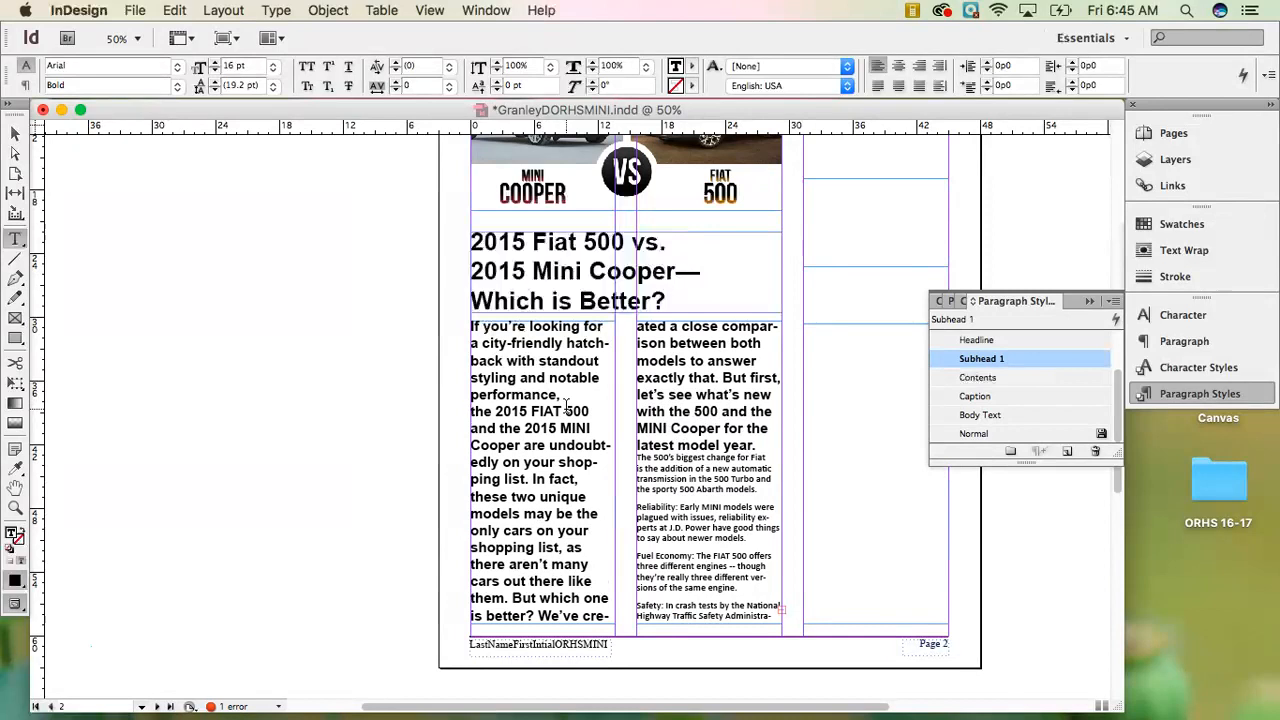
{"action": "left_click", "coordinate": [814, 543]}
{"action": "left_click", "coordinate": [1089, 301]}
{"action": "left_click", "coordinate": [726, 658]}
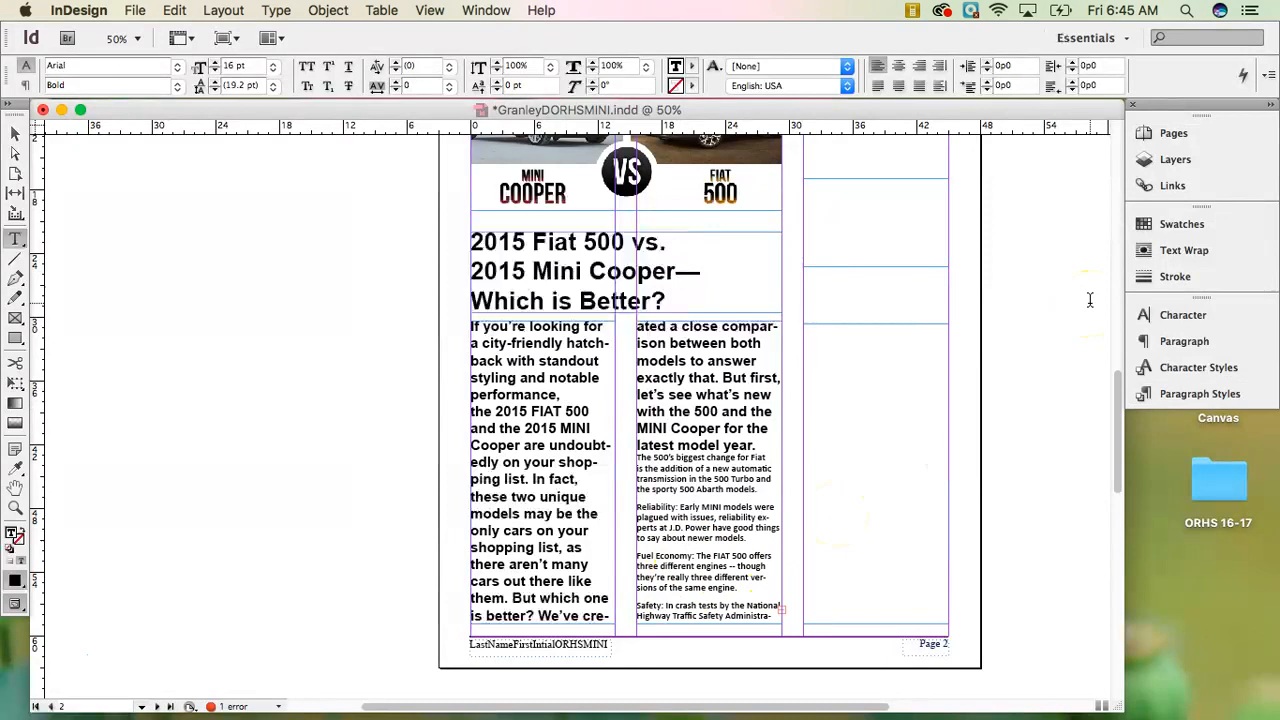
Thread the middle column's overset text into the third-column frame at Y 17p0, not the tall frame at the bottom of the page
{"action": "key", "text": "Escape"}
{"action": "left_click", "coordinate": [589, 549]}
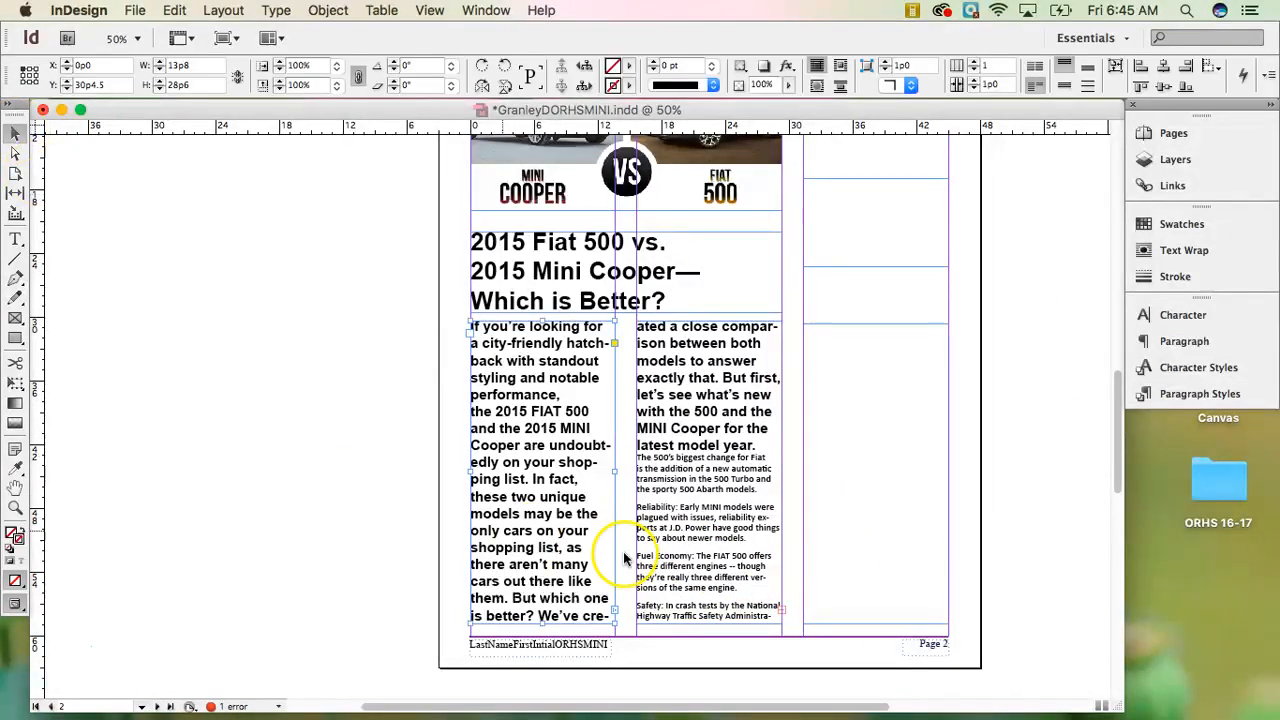
{"action": "left_click", "coordinate": [780, 609]}
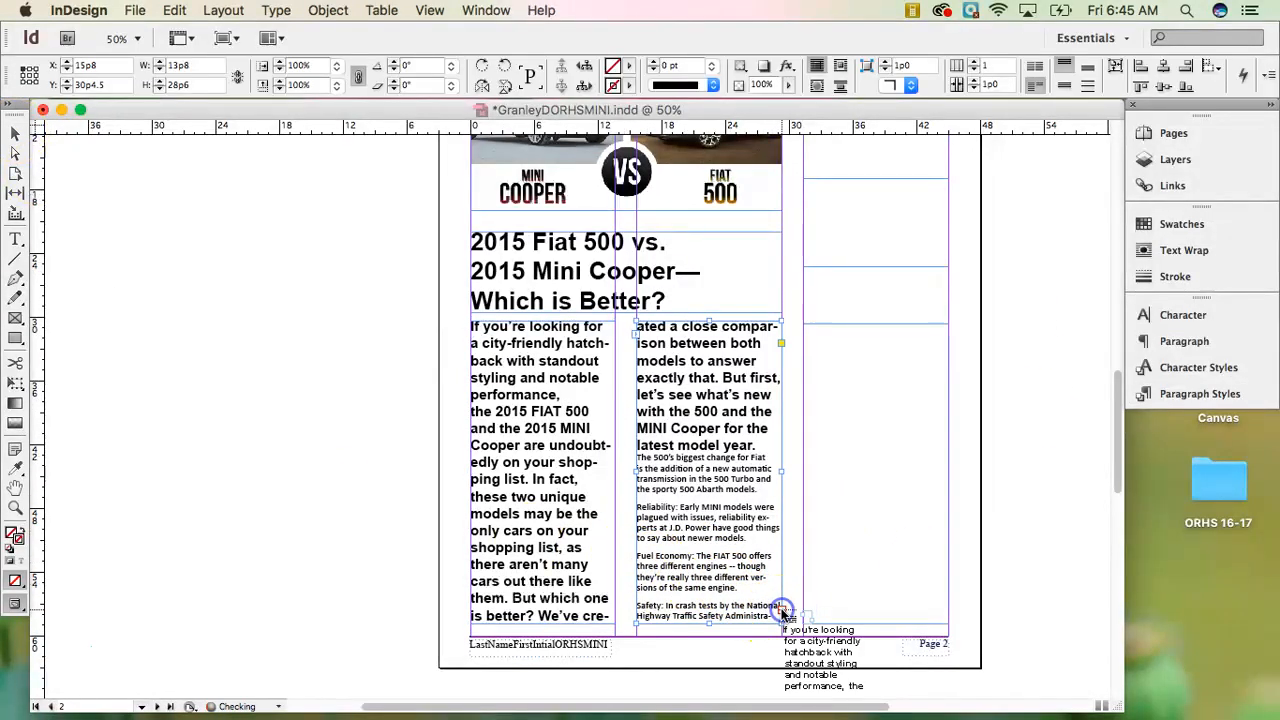
{"action": "left_click", "coordinate": [868, 366]}
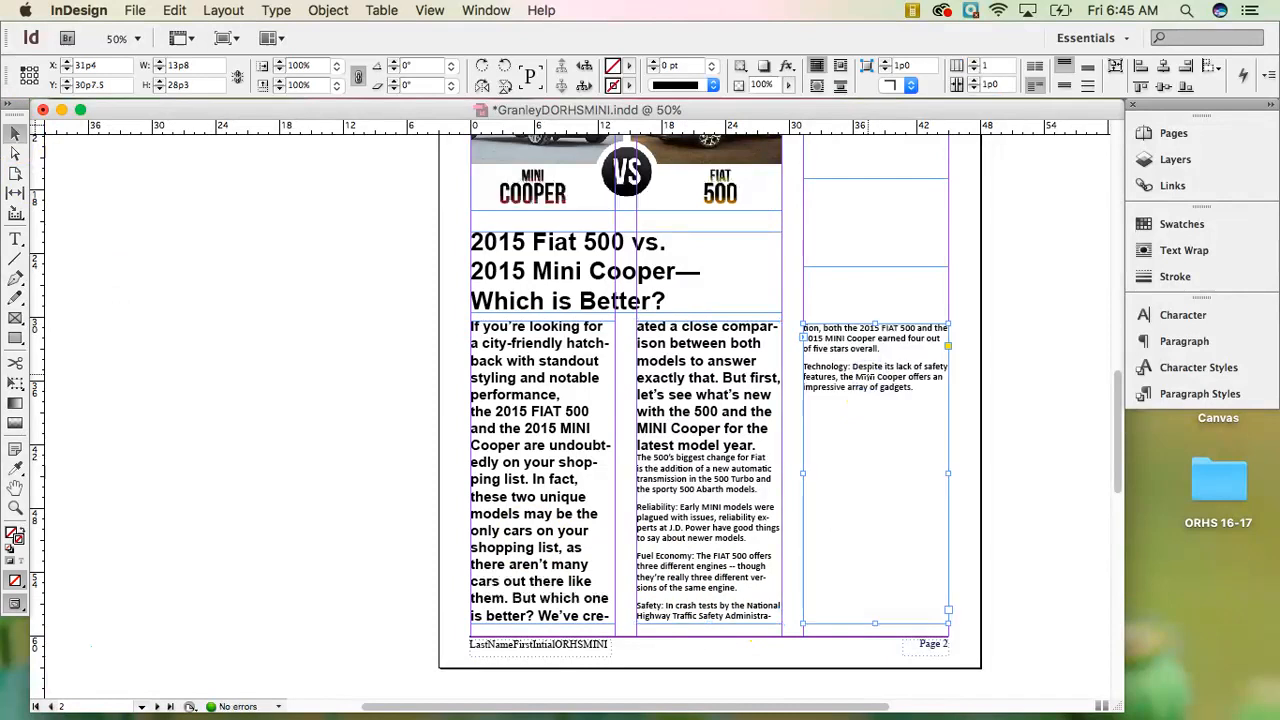
{"action": "key", "text": "super+z"}
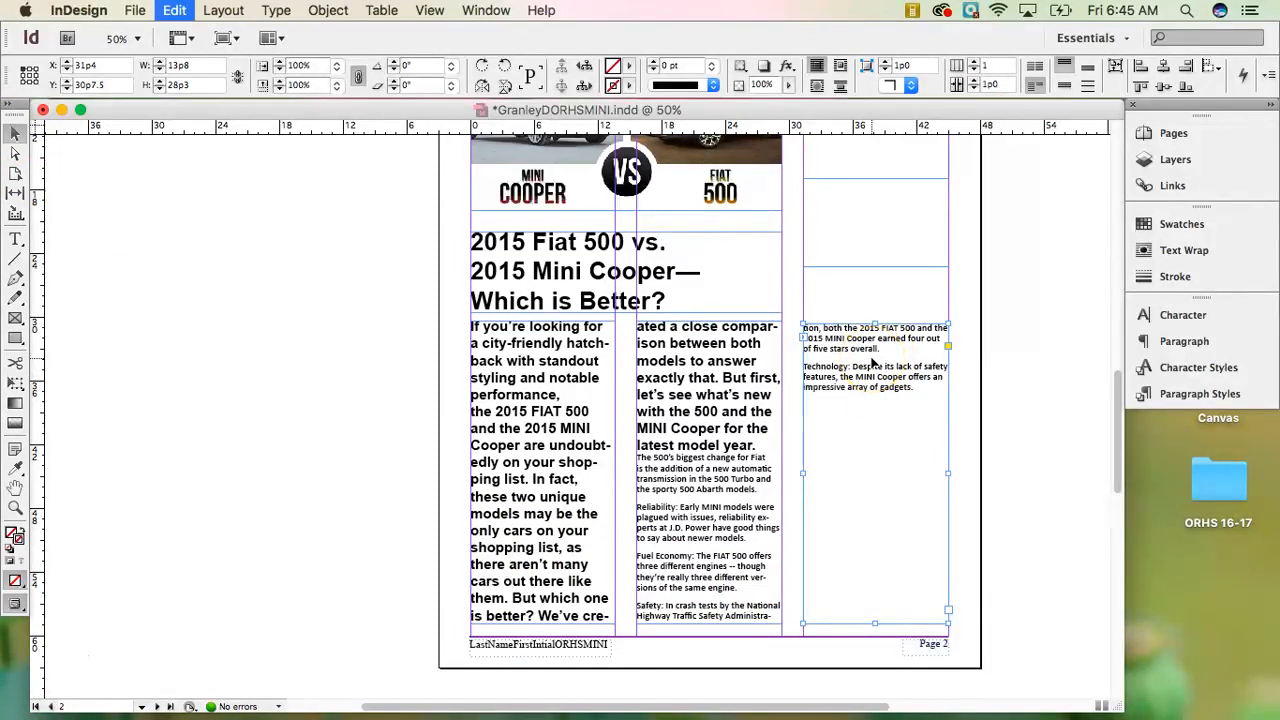
{"action": "left_click", "coordinate": [860, 223]}
{"action": "left_click_drag", "start_coordinate": [862, 222], "coordinate": [851, 207]}
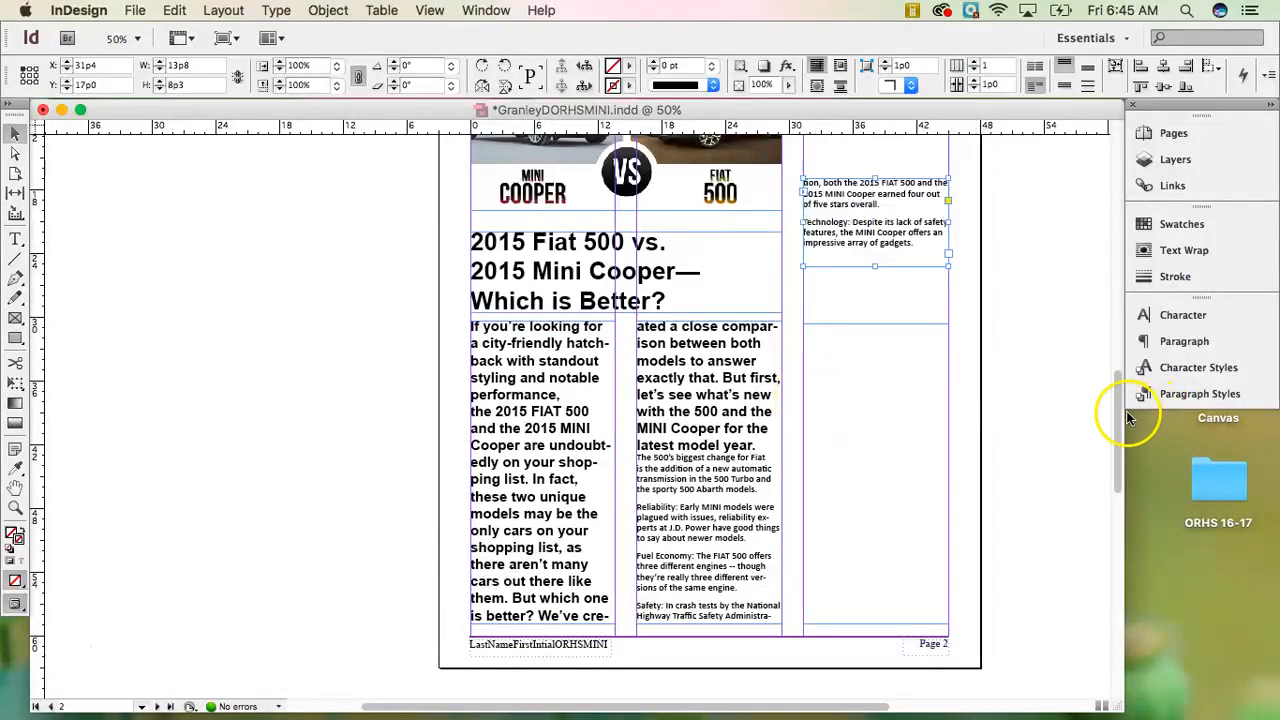
{"action": "mouse_move", "coordinate": [1119, 413]}
{"action": "left_mouse_down"}
{"action": "mouse_move", "coordinate": [1113, 348]}
{"action": "mouse_move", "coordinate": [1117, 419]}
{"action": "left_mouse_up"}
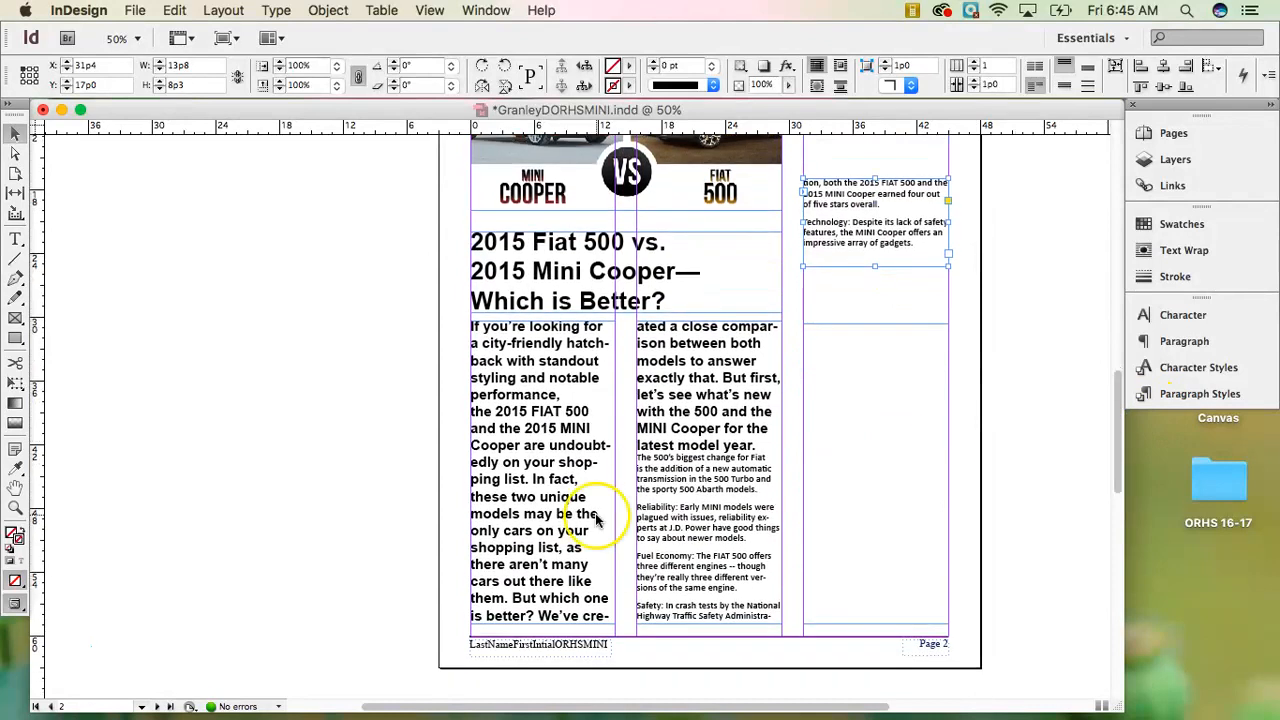
Apply the Body Text paragraph style to the article from "the 2015 FIAT 500" through its last sentence in the third column
{"action": "left_click", "coordinate": [14, 240]}
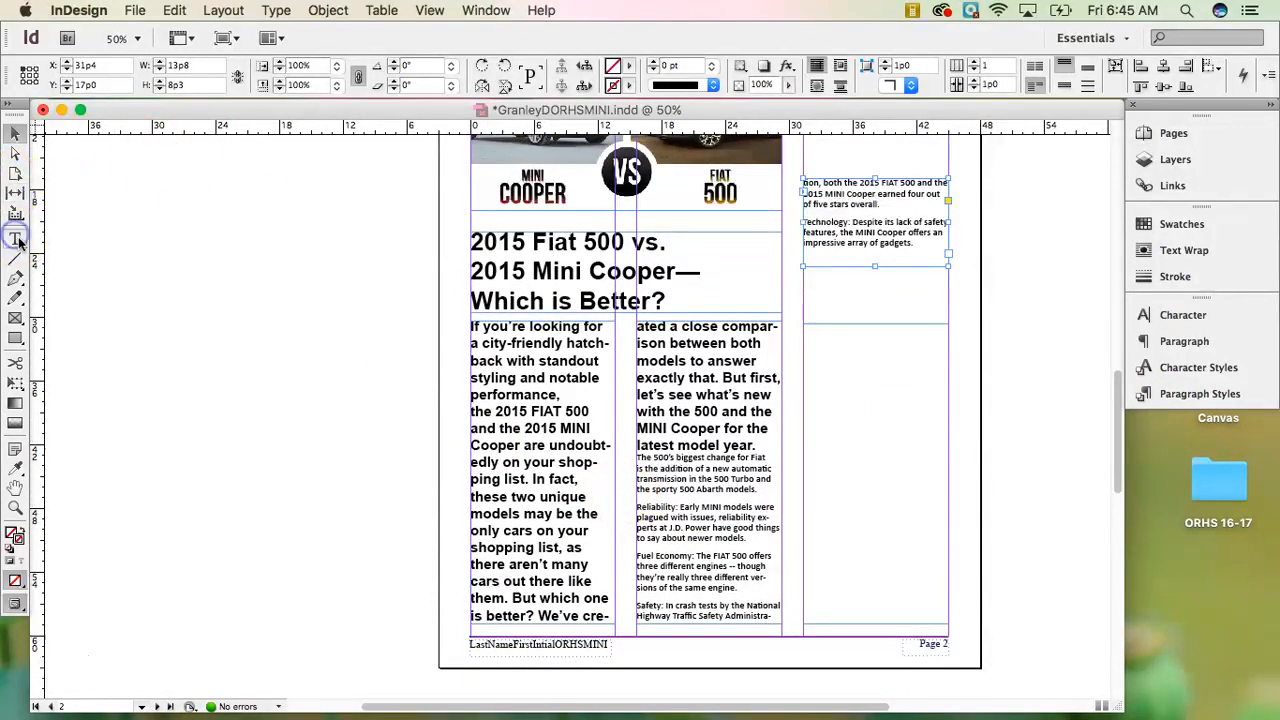
{"action": "left_click", "coordinate": [905, 248]}
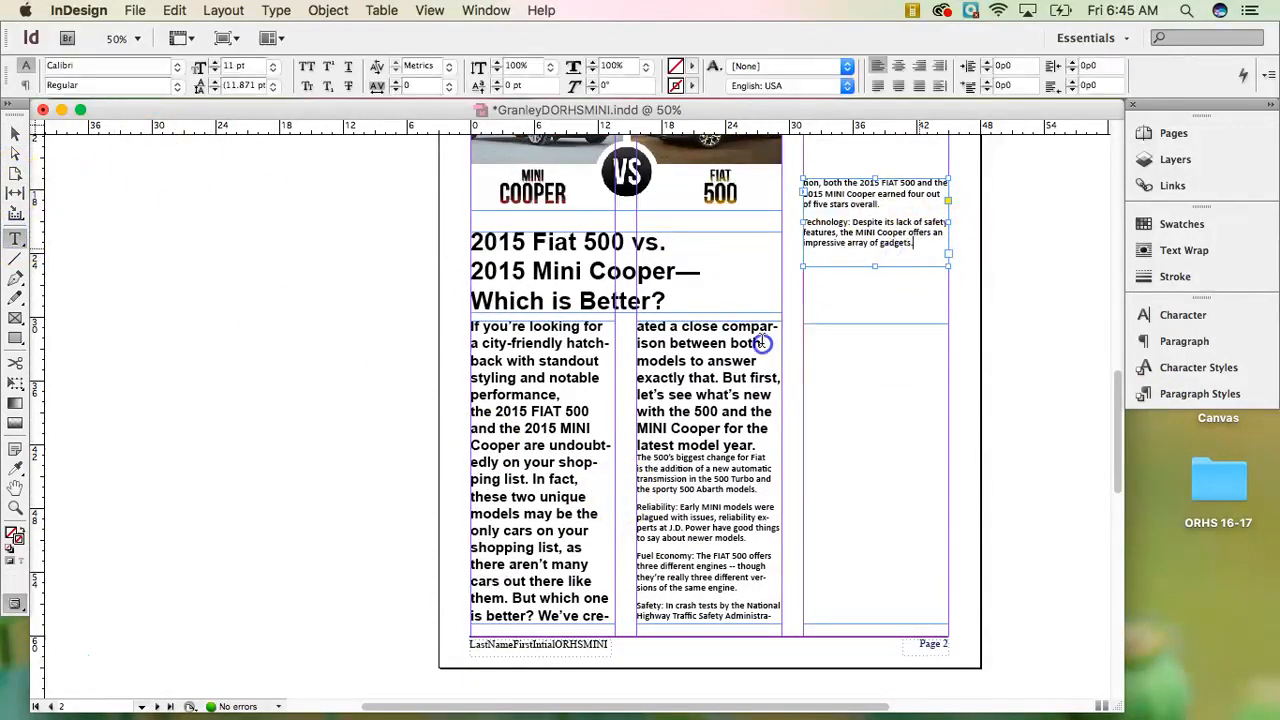
{"action": "left_click", "coordinate": [468, 415], "text": "shift"}
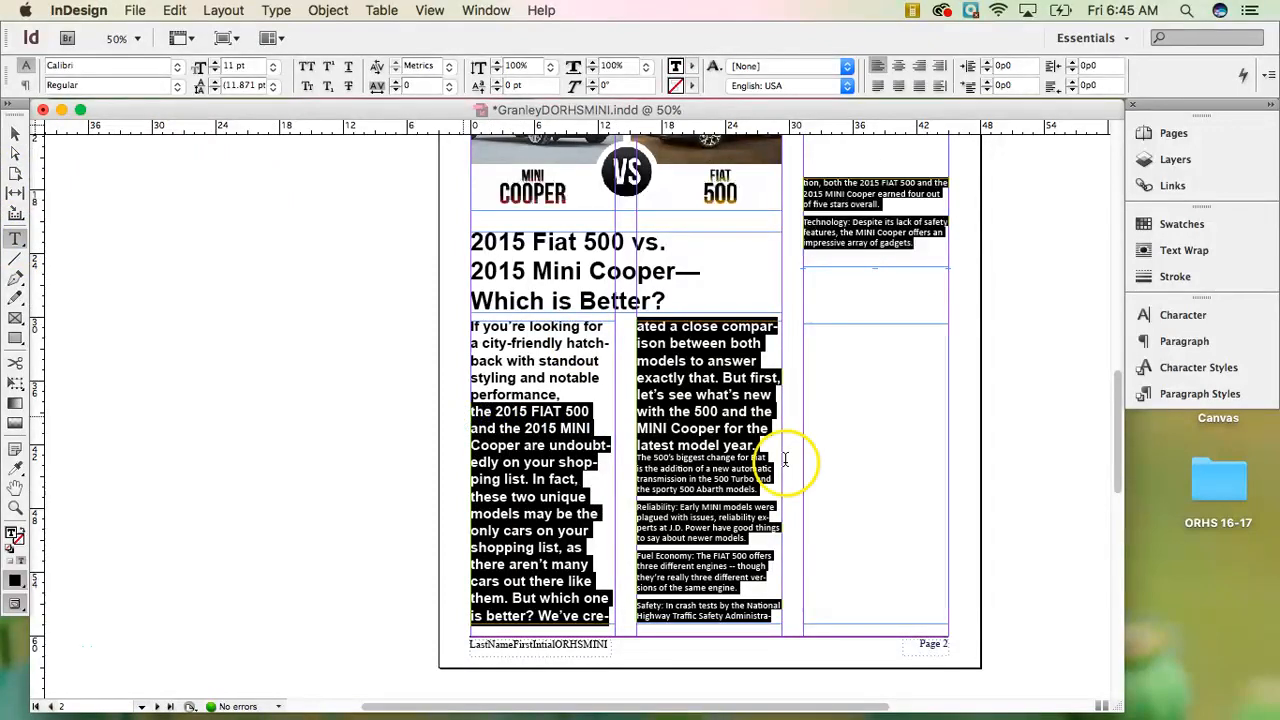
{"action": "left_click", "coordinate": [1192, 396]}
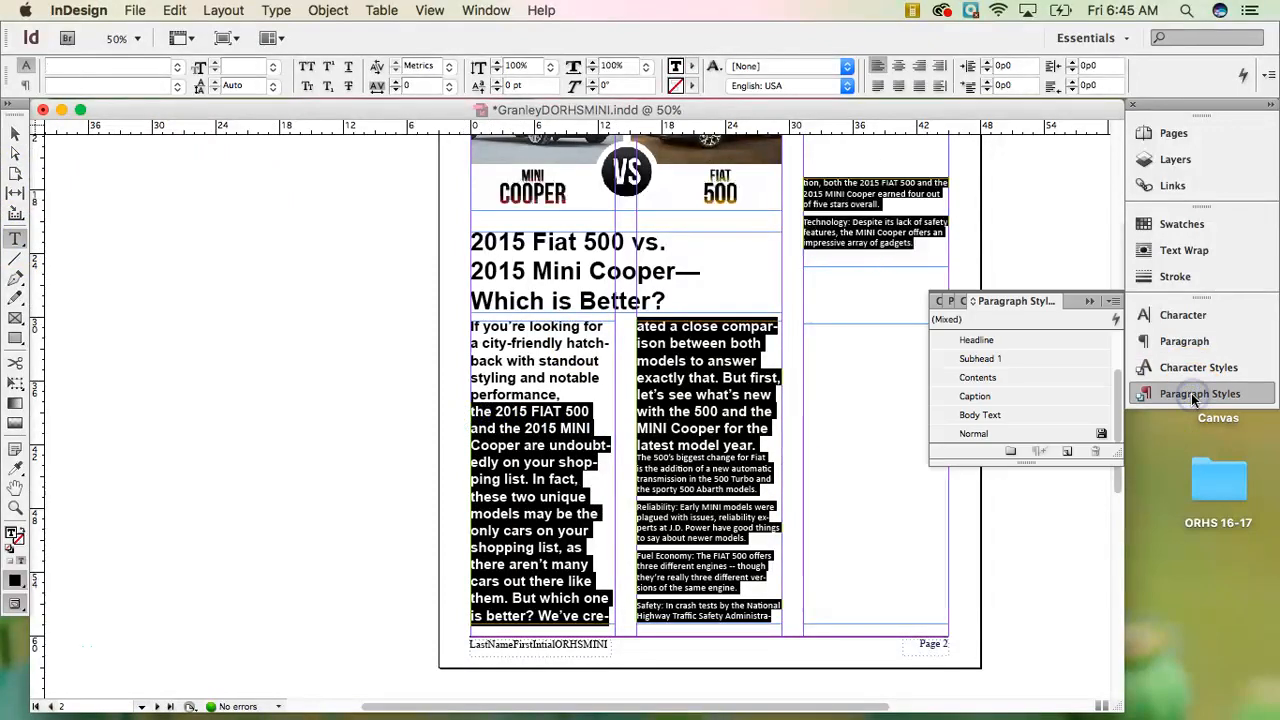
{"action": "left_click", "coordinate": [1008, 415]}
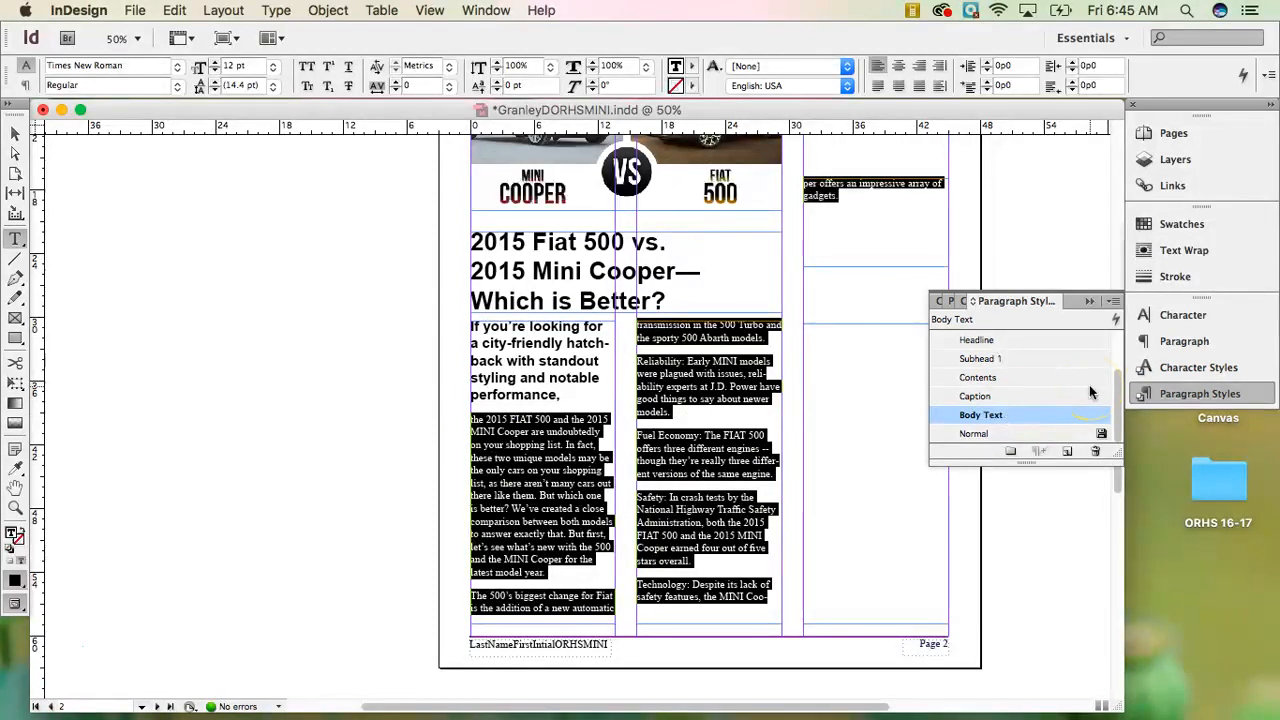
{"action": "left_click", "coordinate": [1090, 301]}
{"action": "left_click", "coordinate": [1090, 301]}
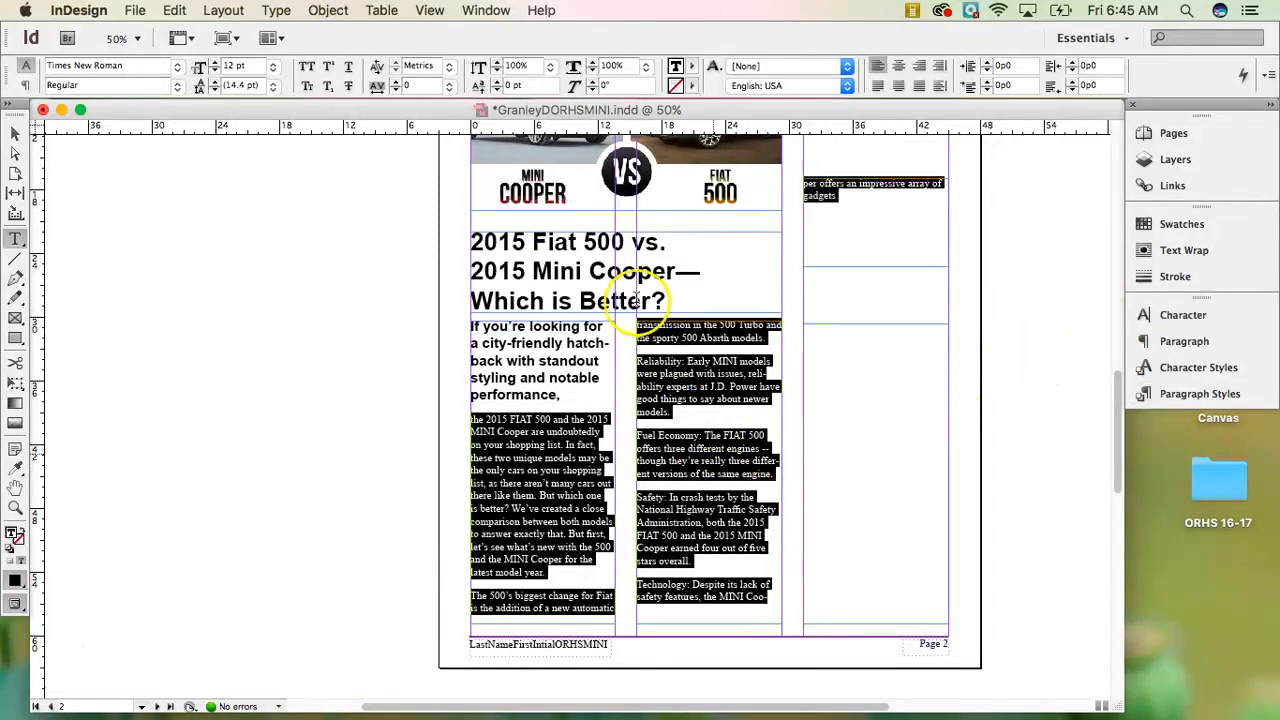
Make the run-in heading "Reliability:" in the middle column bold
{"action": "left_click", "coordinate": [671, 431]}
{"action": "left_click", "coordinate": [674, 458]}
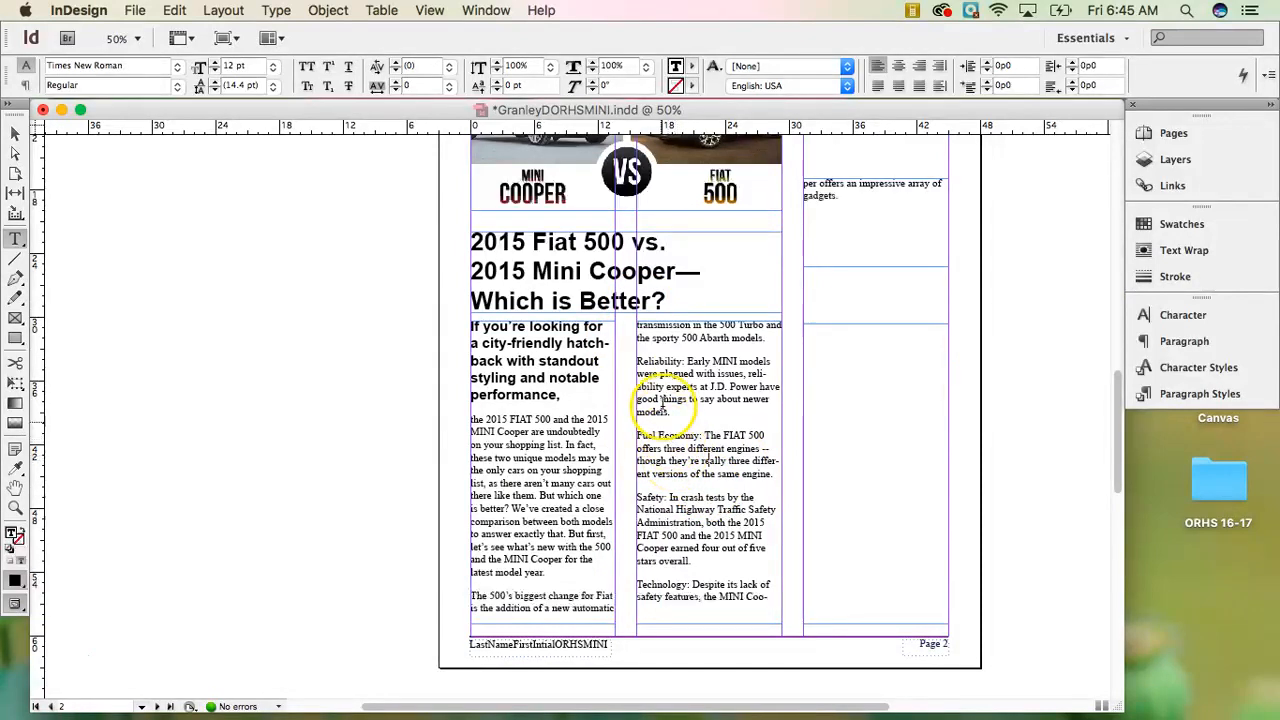
{"action": "left_click", "coordinate": [689, 364]}
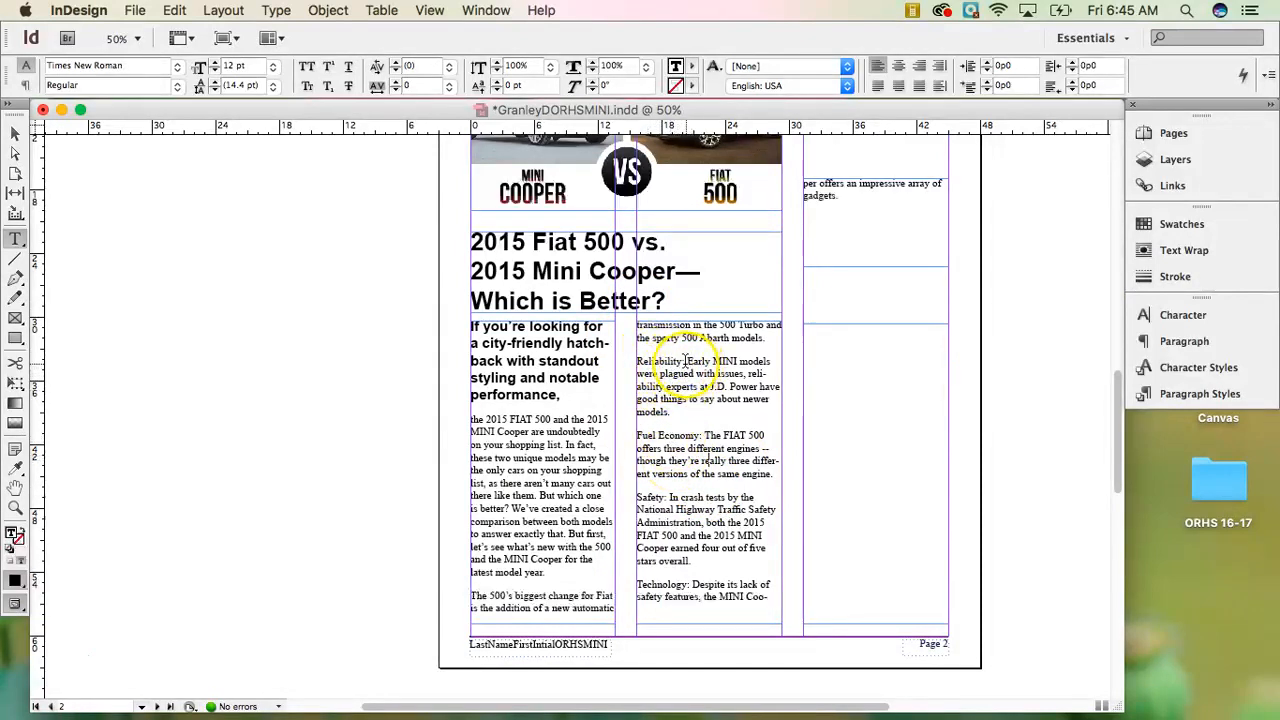
{"action": "left_click_drag", "start_coordinate": [686, 363], "coordinate": [636, 360]}
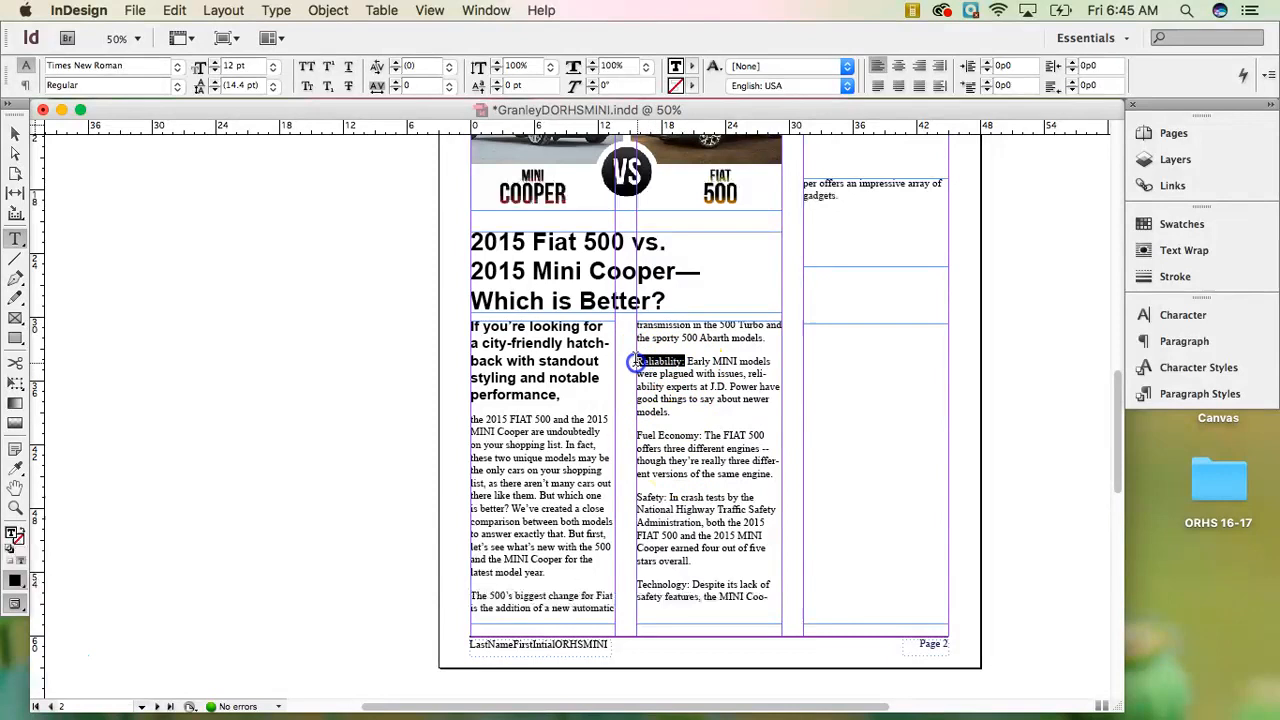
{"action": "left_click", "coordinate": [177, 88]}
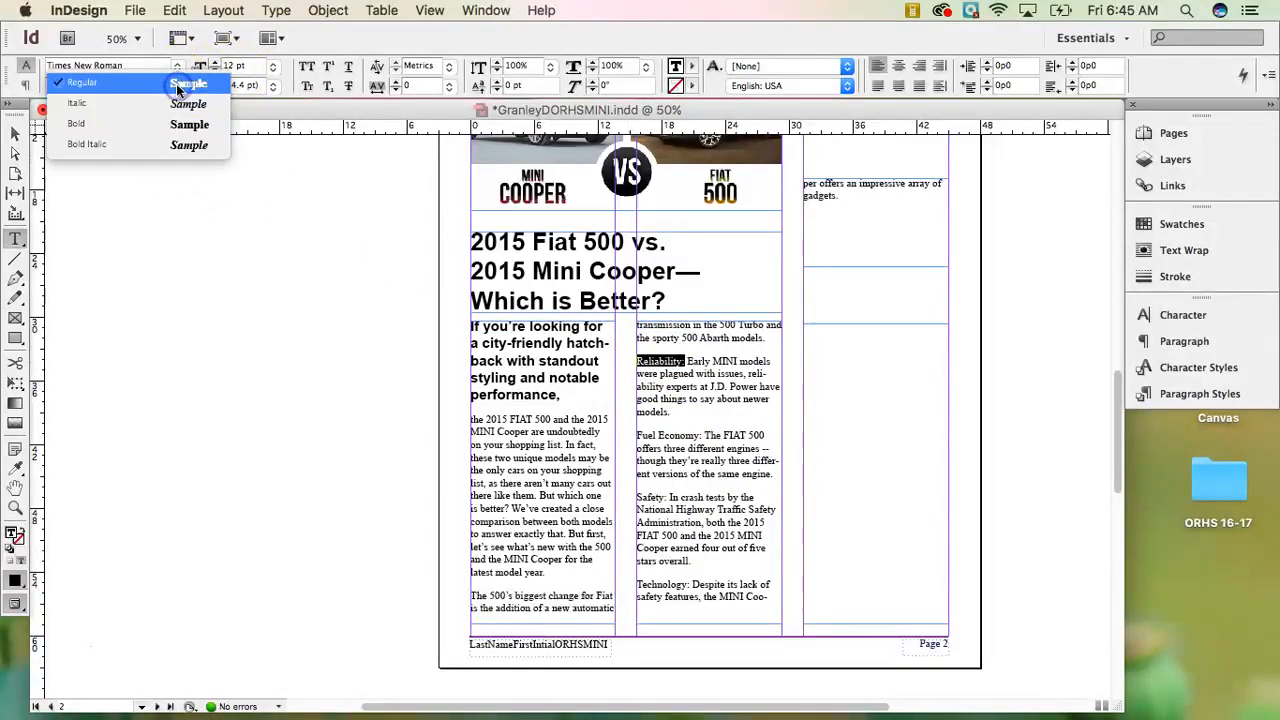
{"action": "left_click", "coordinate": [166, 130]}
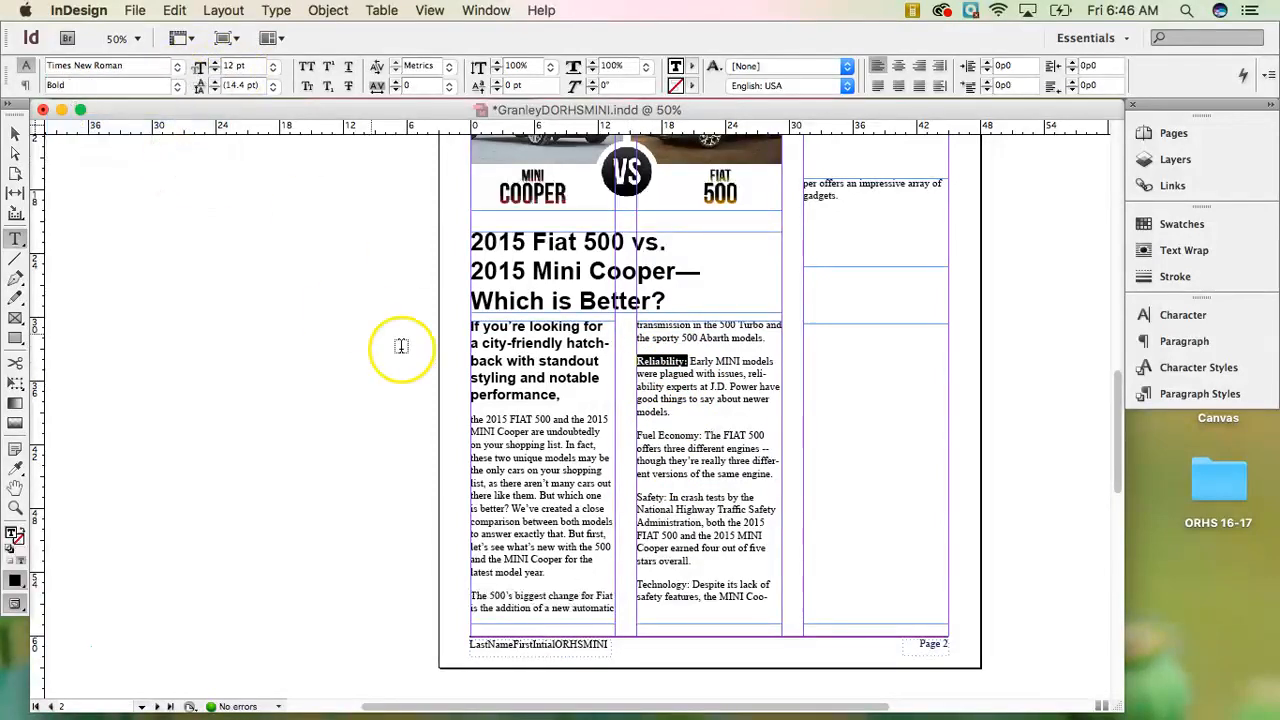
Make the run-in heading "Fuel Economy:" in the middle column bold
{"action": "left_click", "coordinate": [703, 437]}
{"action": "left_click_drag", "start_coordinate": [703, 437], "coordinate": [637, 437]}
{"action": "left_click", "coordinate": [266, 217]}
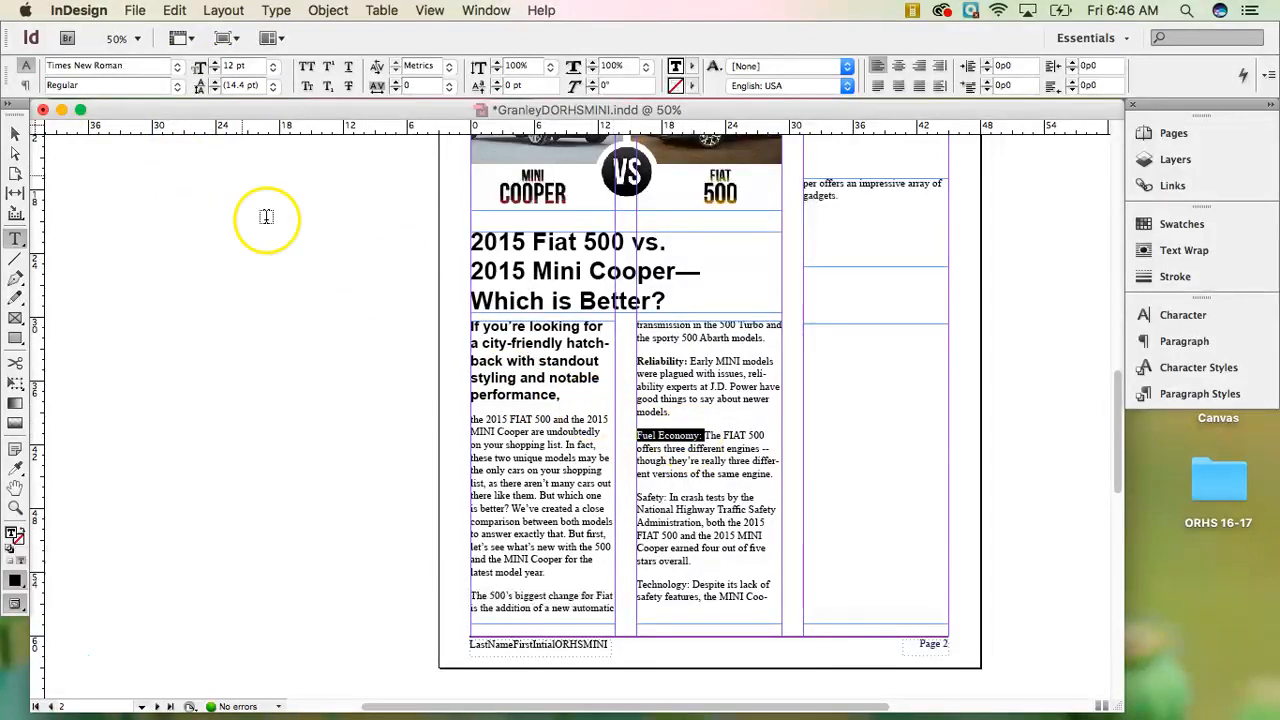
{"action": "left_click", "coordinate": [177, 88]}
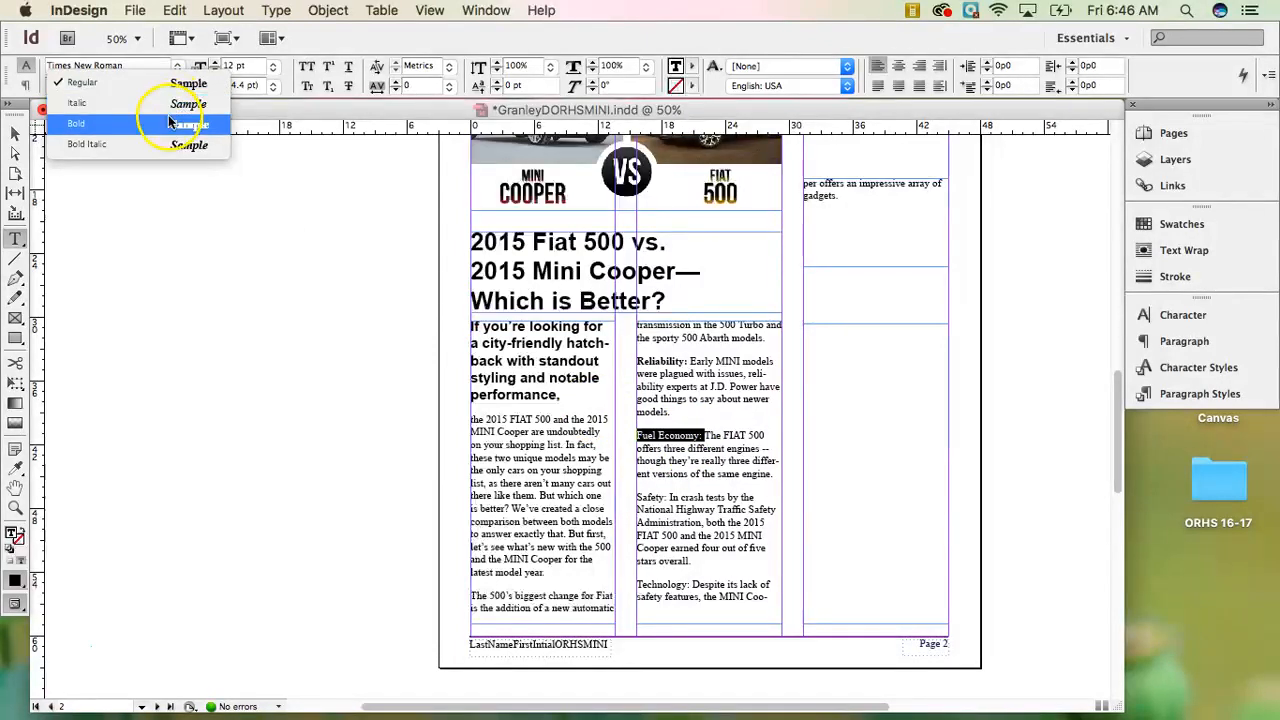
{"action": "left_click", "coordinate": [176, 124]}
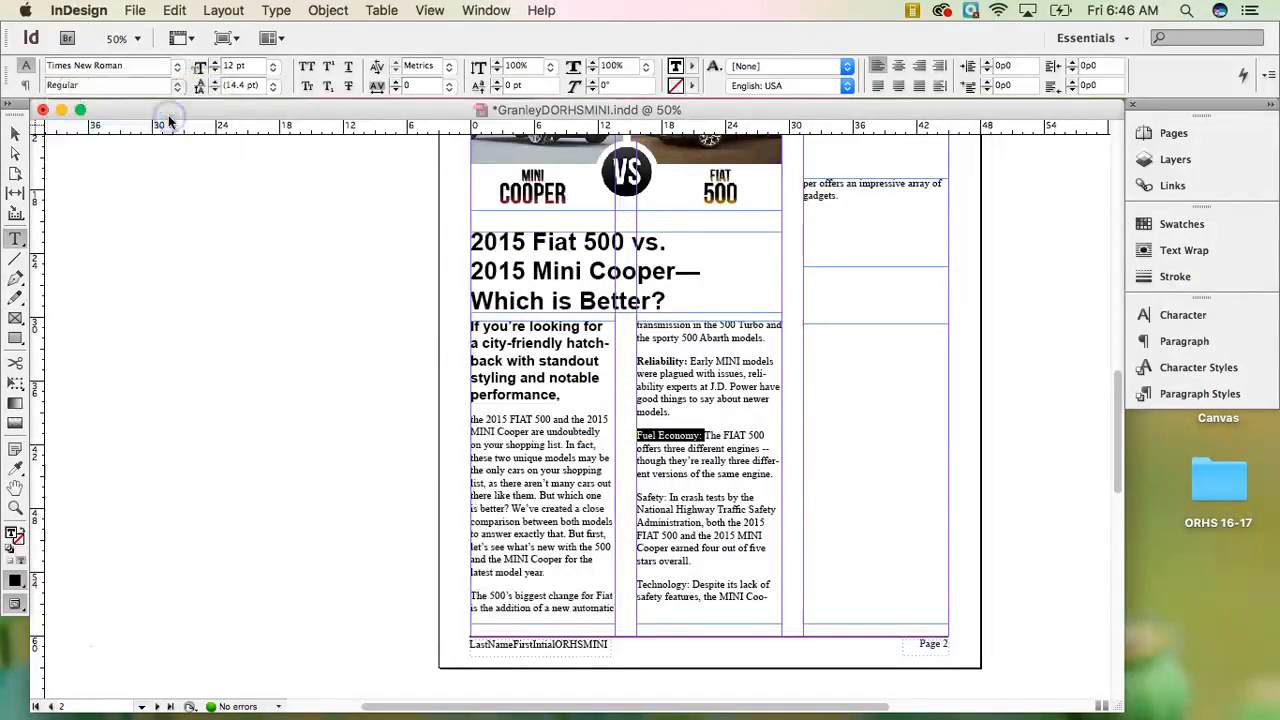
{"action": "double_click", "coordinate": [650, 497]}
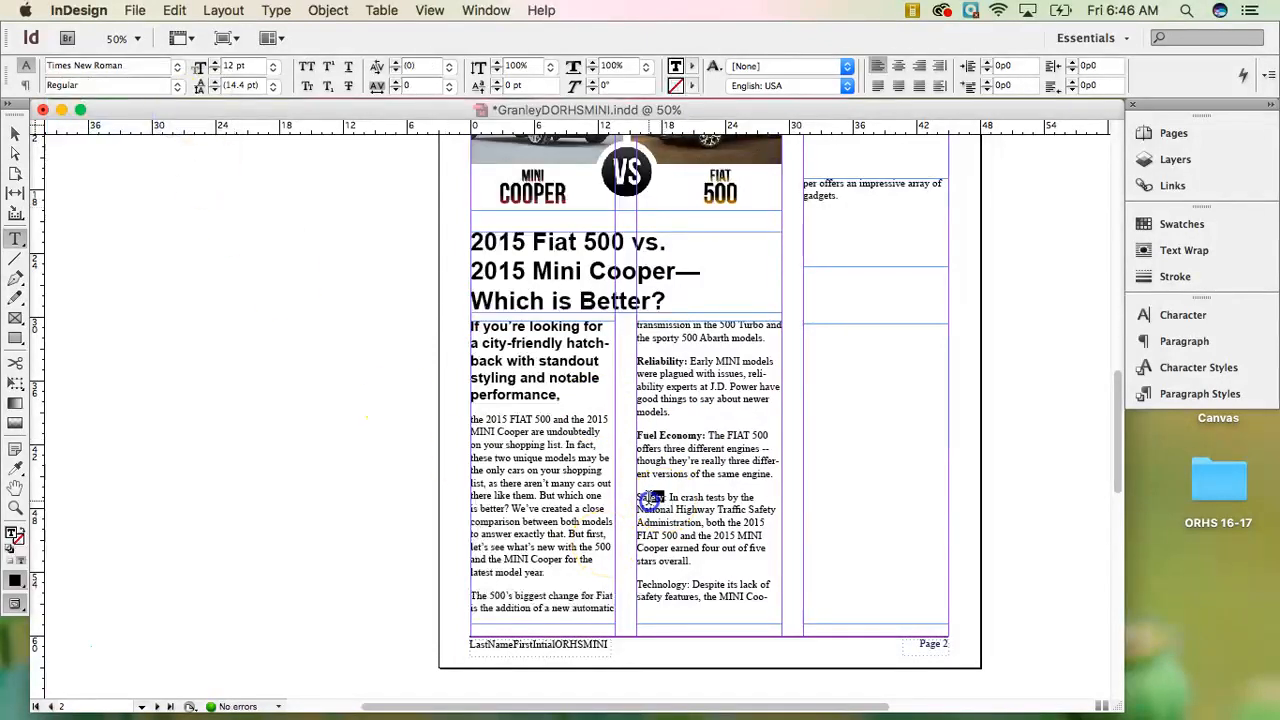
{"action": "key", "text": "shift+Up"}
{"action": "key", "text": "shift+Up"}
{"action": "key", "text": "shift+Up"}
{"action": "key", "text": "shift+Up"}
{"action": "key", "text": "shift+Up"}
{"action": "key", "text": "shift+Up"}
{"action": "key", "text": "shift+Up"}
{"action": "key", "text": "shift+Up"}
{"action": "key", "text": "shift+Up"}
{"action": "key", "text": "shift+Up"}
{"action": "key", "text": "shift+Up"}
{"action": "key", "text": "shift+Up"}
{"action": "key", "text": "shift+Up"}
{"action": "key", "text": "shift+Up"}
{"action": "key", "text": "shift+Up"}
{"action": "key", "text": "shift+Up"}
{"action": "key", "text": "shift+Up"}
{"action": "key", "text": "shift+Up"}
{"action": "key", "text": "shift+Up"}
{"action": "key", "text": "shift+Up"}
{"action": "key", "text": "shift+Down"}
{"action": "key", "text": "shift+Down"}
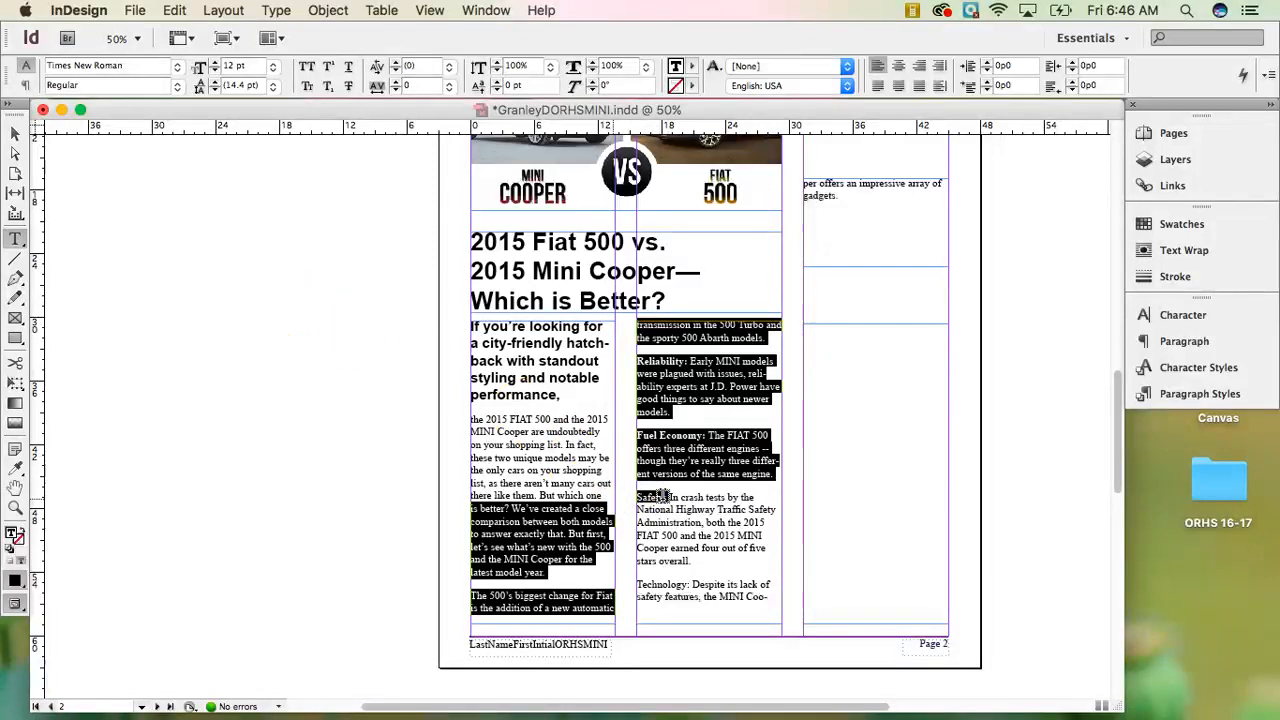
{"action": "left_click", "coordinate": [664, 497]}
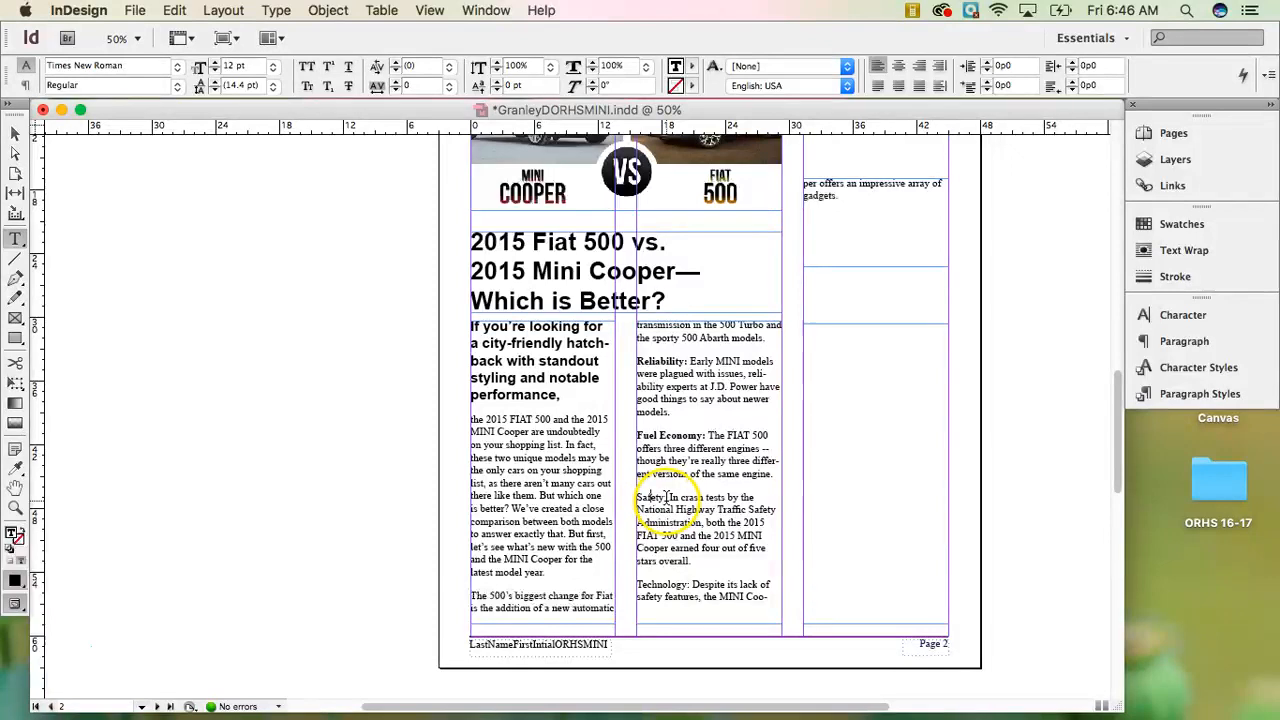
Make the run-in heading "Safety:" in the middle column bold
{"action": "left_click", "coordinate": [646, 500]}
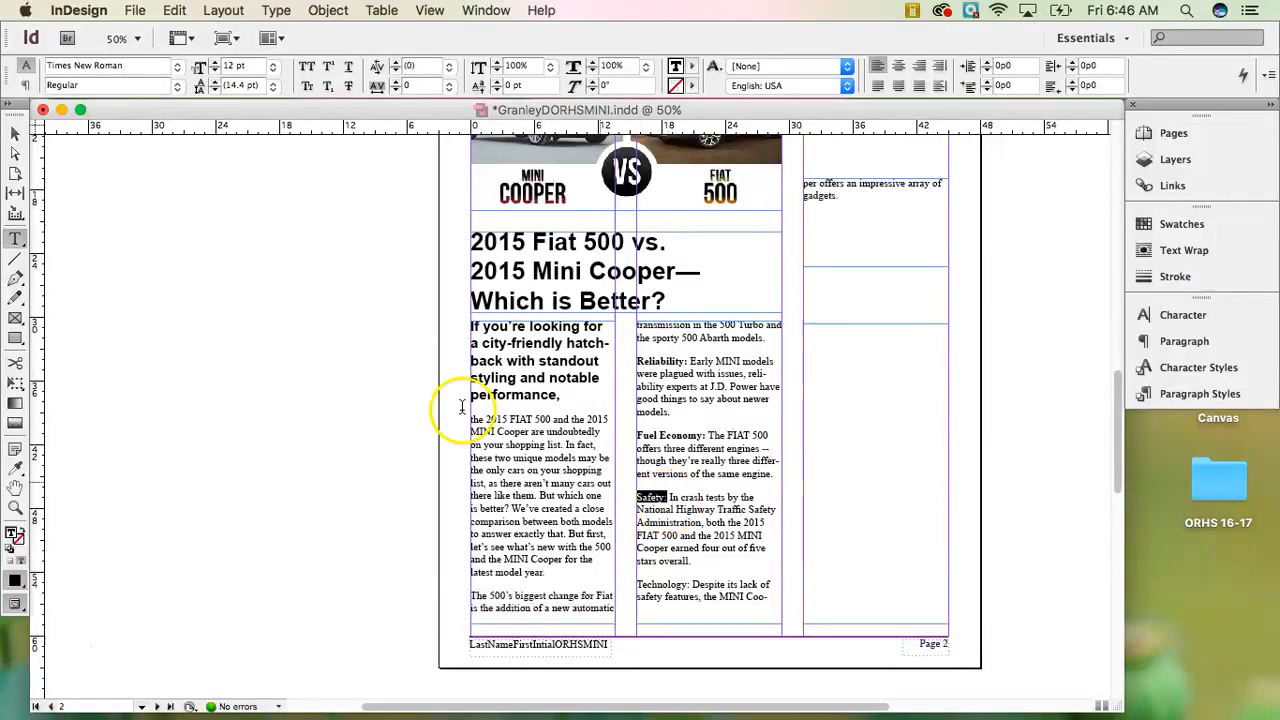
{"action": "left_click", "coordinate": [177, 86]}
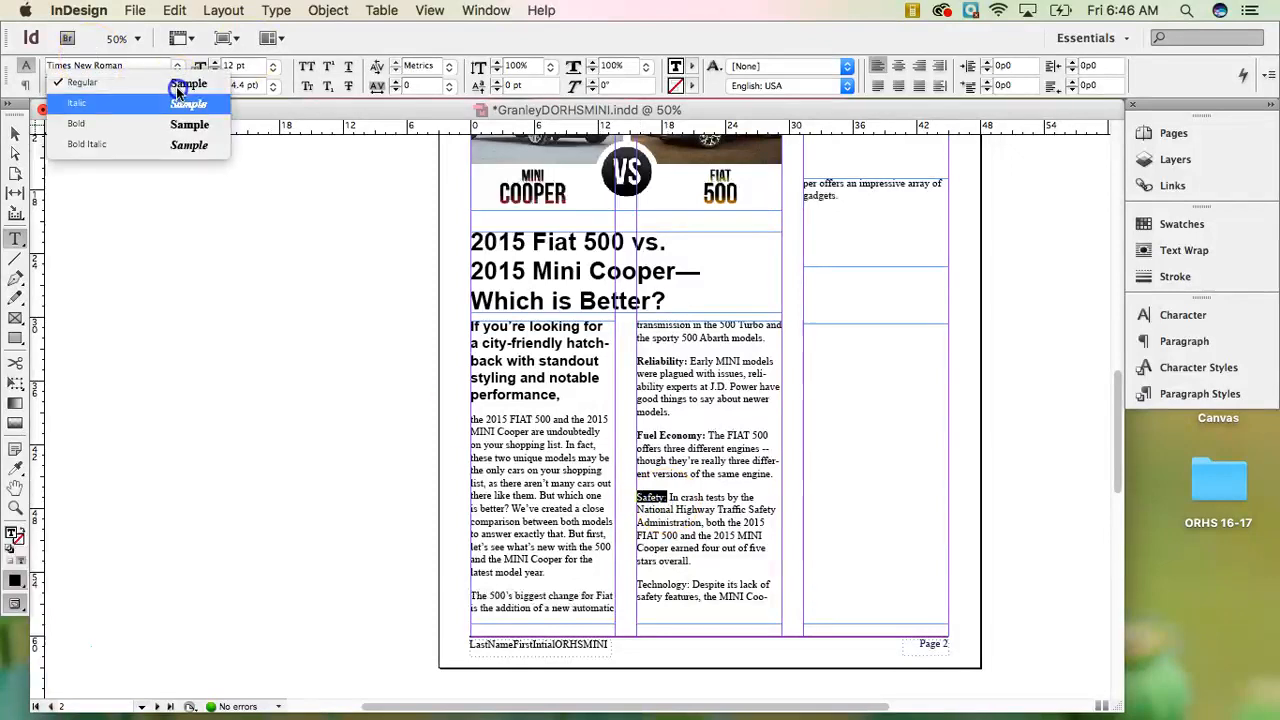
{"action": "left_click", "coordinate": [178, 88]}
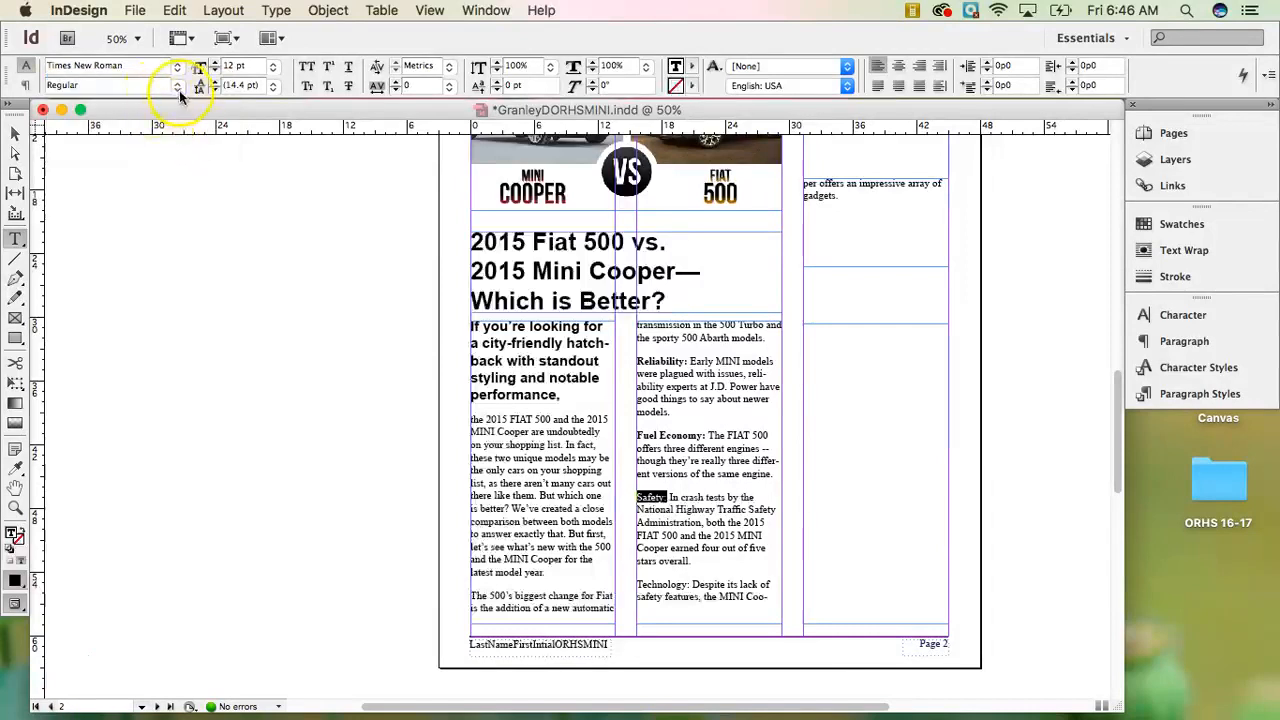
{"action": "left_click", "coordinate": [178, 88]}
{"action": "left_click", "coordinate": [173, 122]}
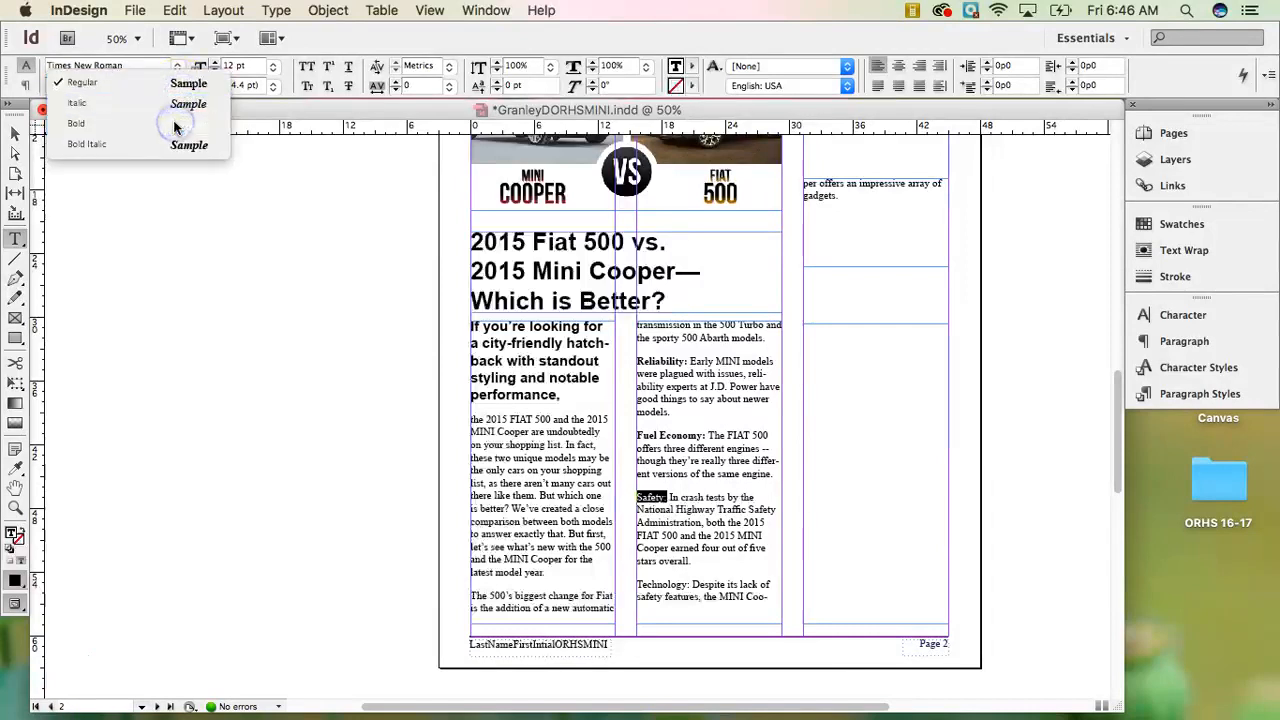
Make the run-in heading "Technology:" at the end of the middle column bold
{"action": "left_click", "coordinate": [688, 584]}
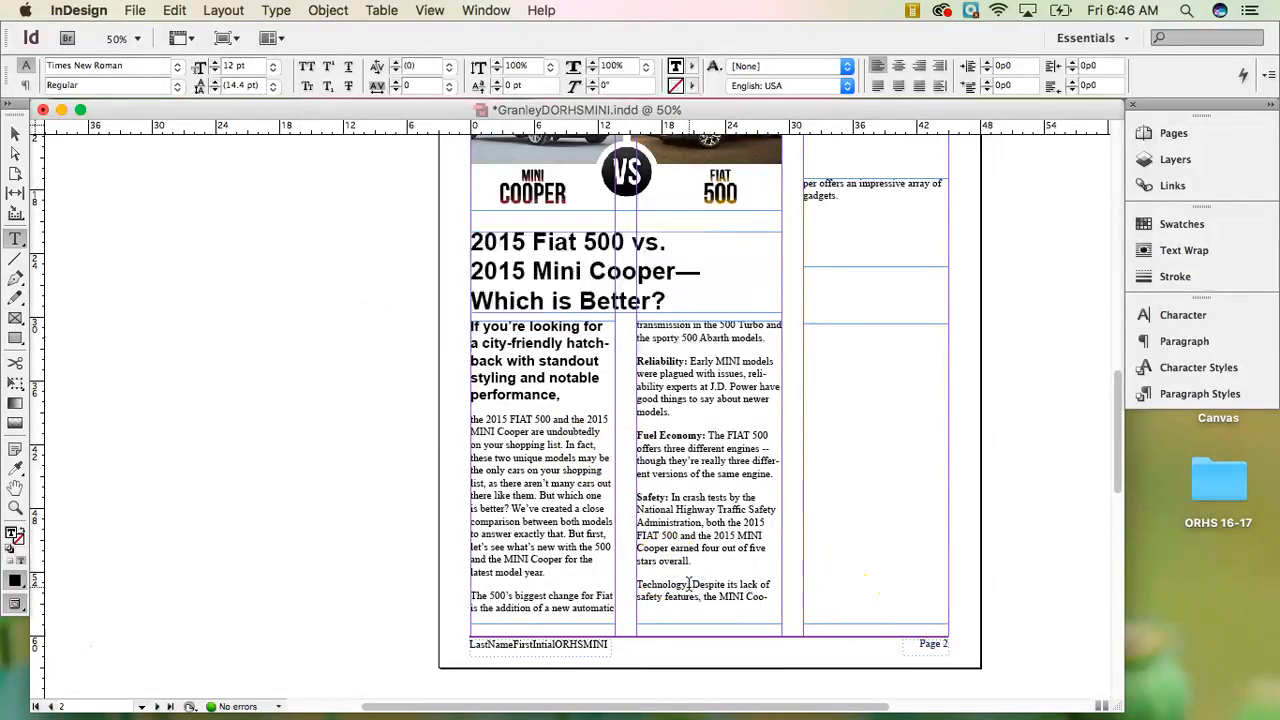
{"action": "left_click_drag", "start_coordinate": [690, 588], "coordinate": [636, 585]}
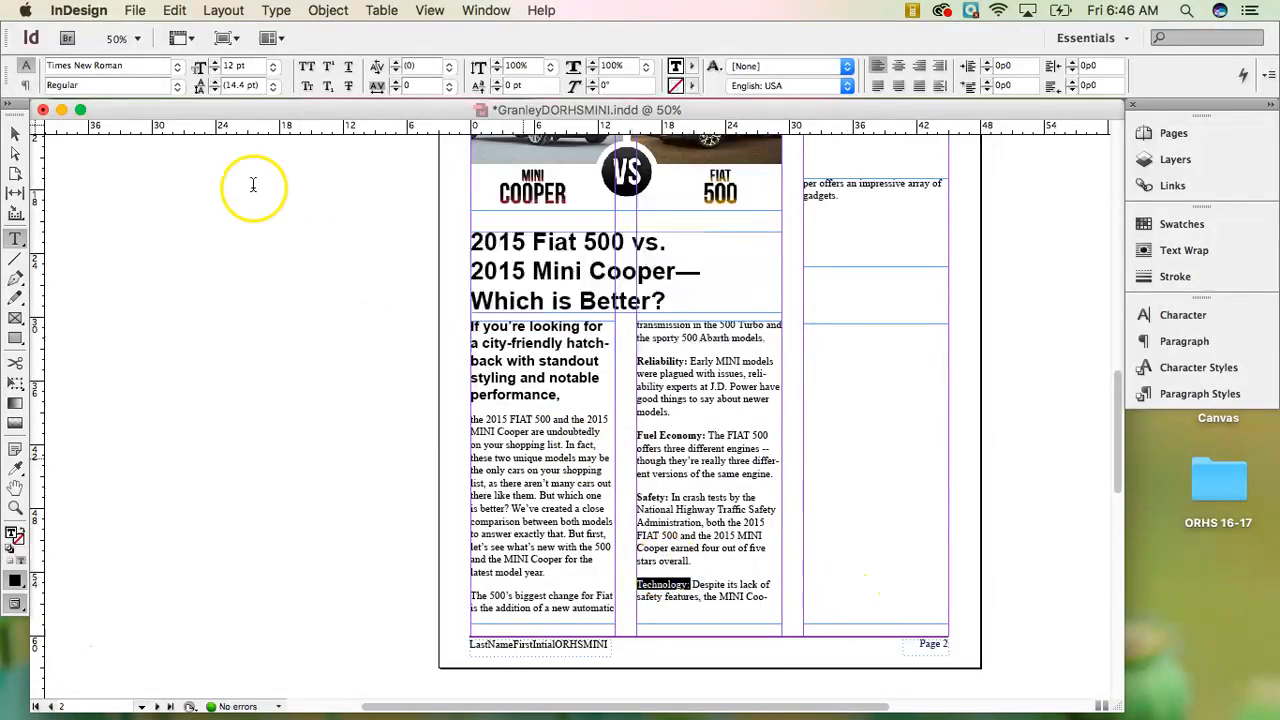
{"action": "left_click", "coordinate": [177, 90]}
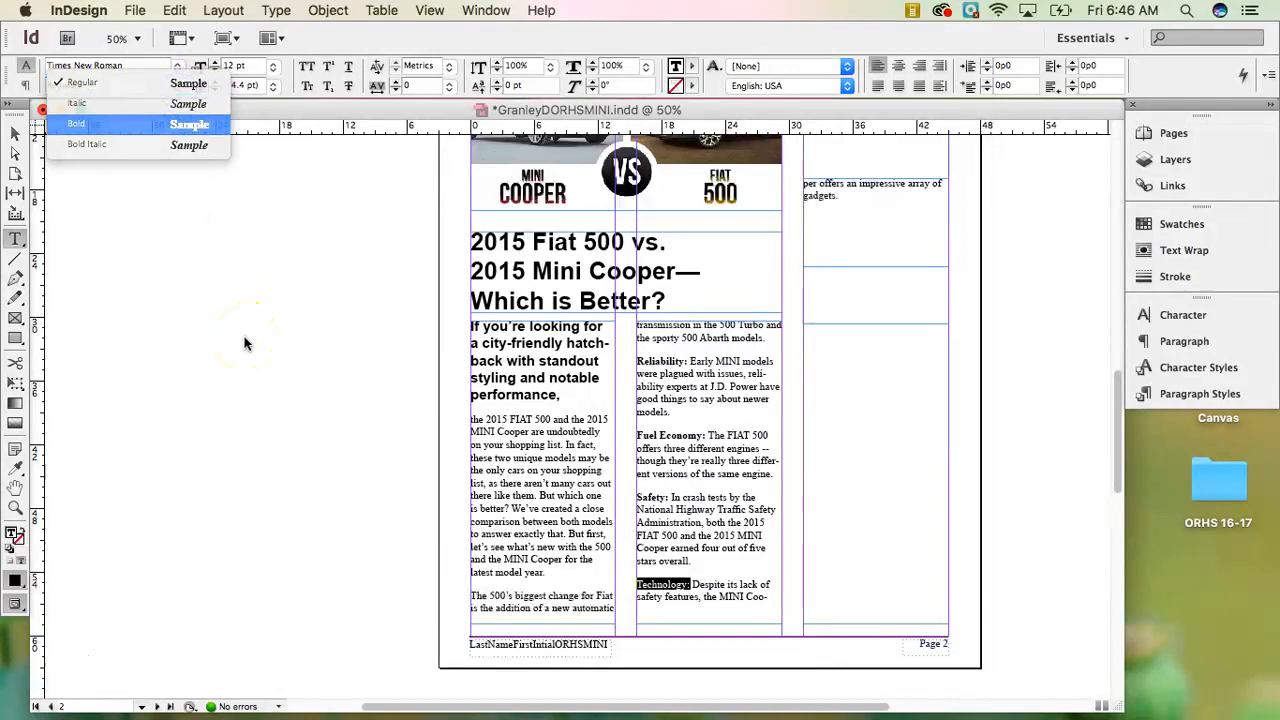
{"action": "key", "text": "Return"}
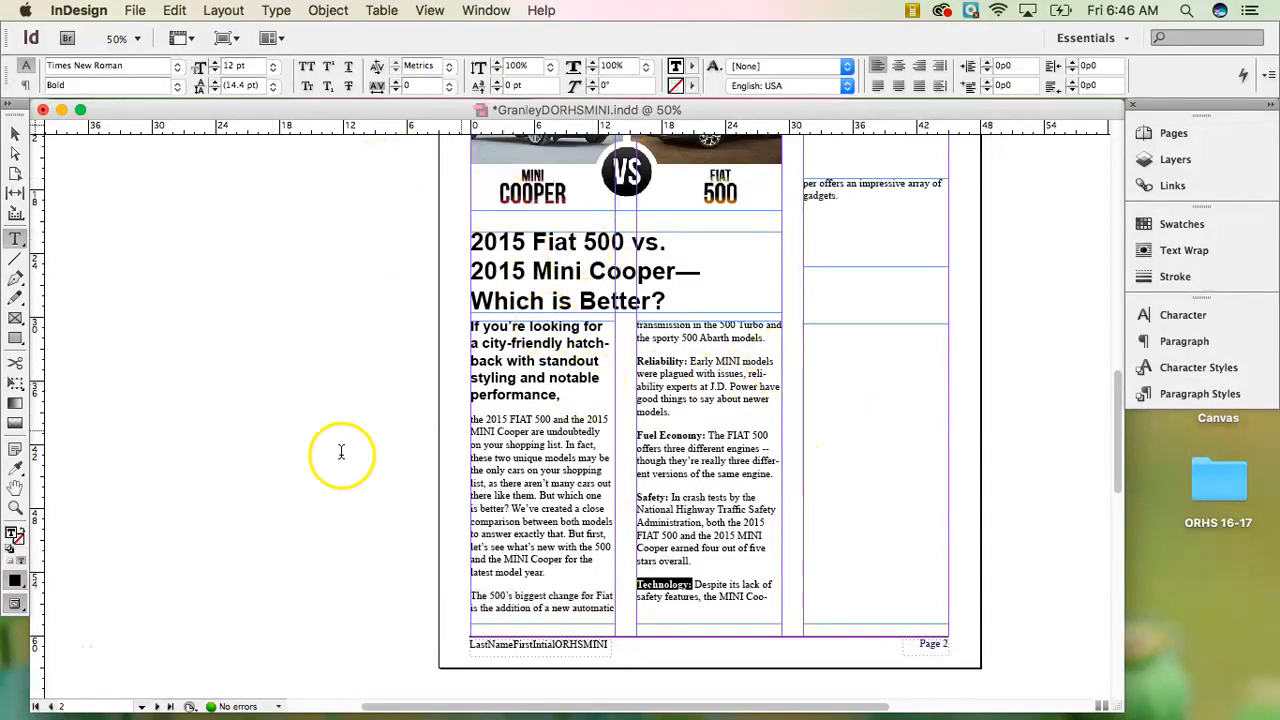
Shorten the first-column text frame from its bottom edge to about 25p1.5 high, so the paragraph "The 500's biggest change" starts the middle column
{"action": "left_click", "coordinate": [15, 133]}
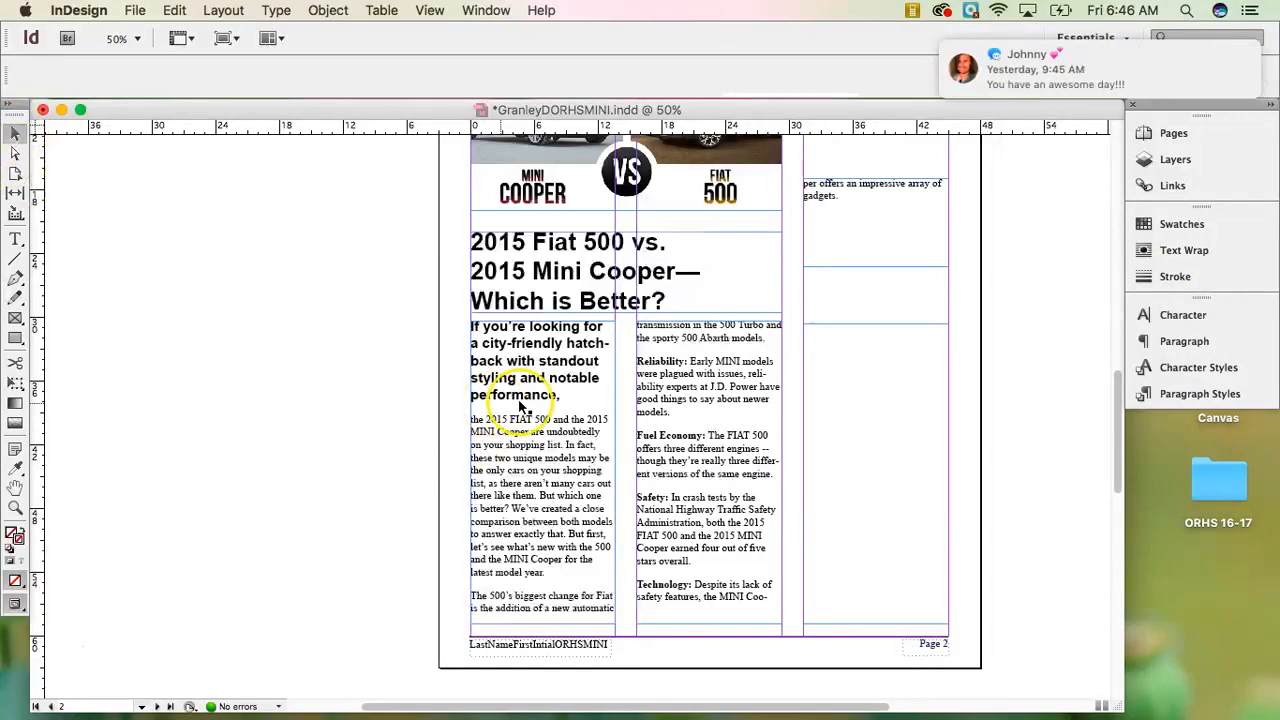
{"action": "left_click", "coordinate": [700, 400]}
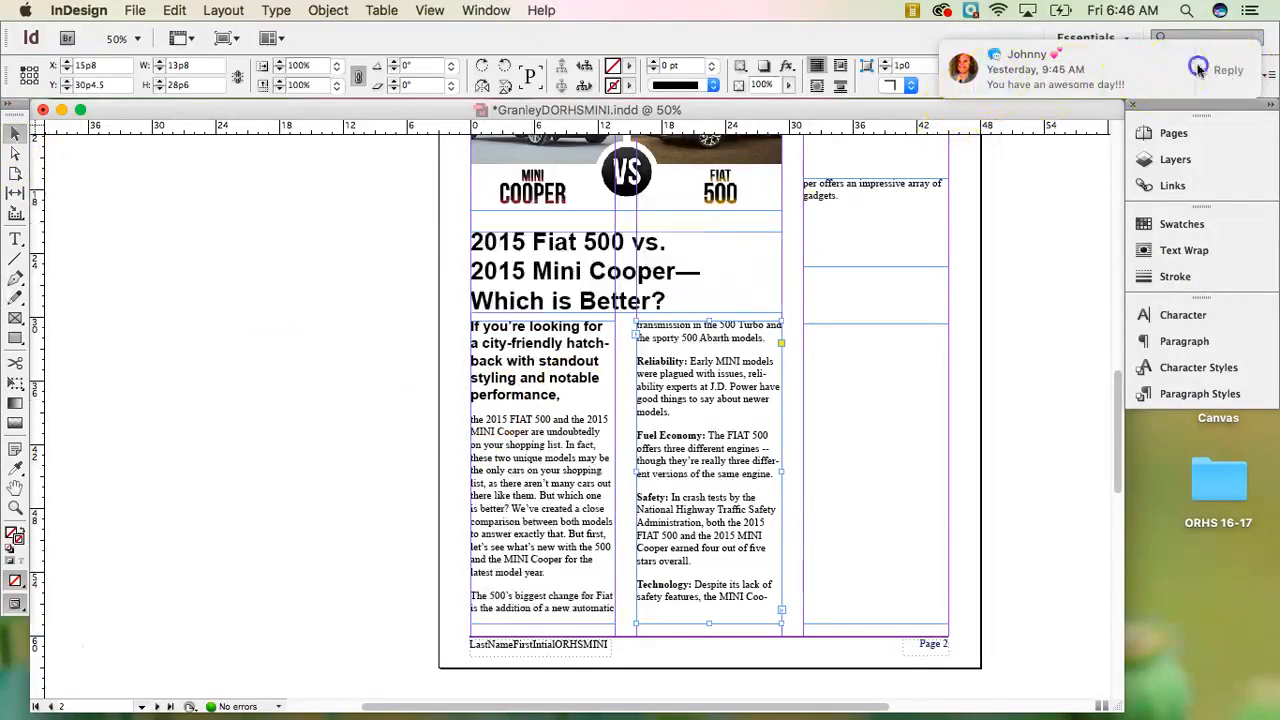
{"action": "left_click", "coordinate": [547, 603]}
{"action": "left_click_drag", "start_coordinate": [544, 625], "coordinate": [544, 588]}
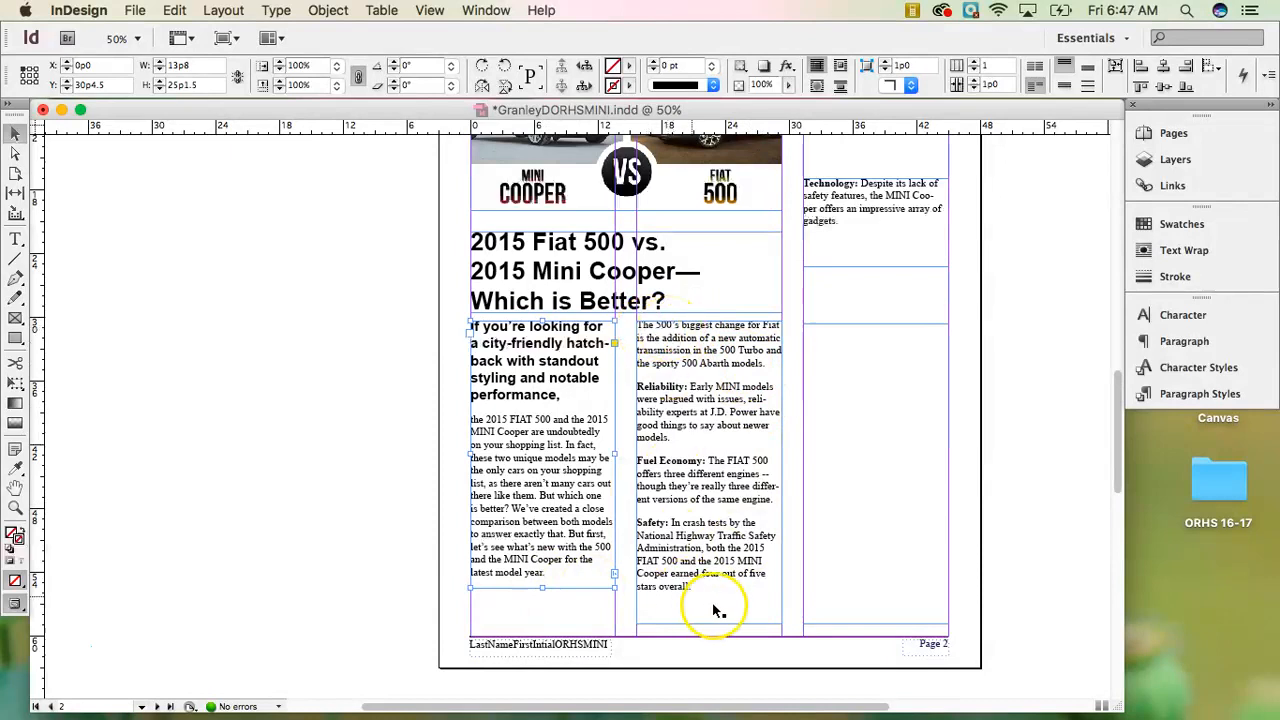
Shorten the middle-column text frame from its bottom edge to about 23p3.9 high, pushing the end of the Safety paragraph into the third column
{"action": "left_click", "coordinate": [703, 558]}
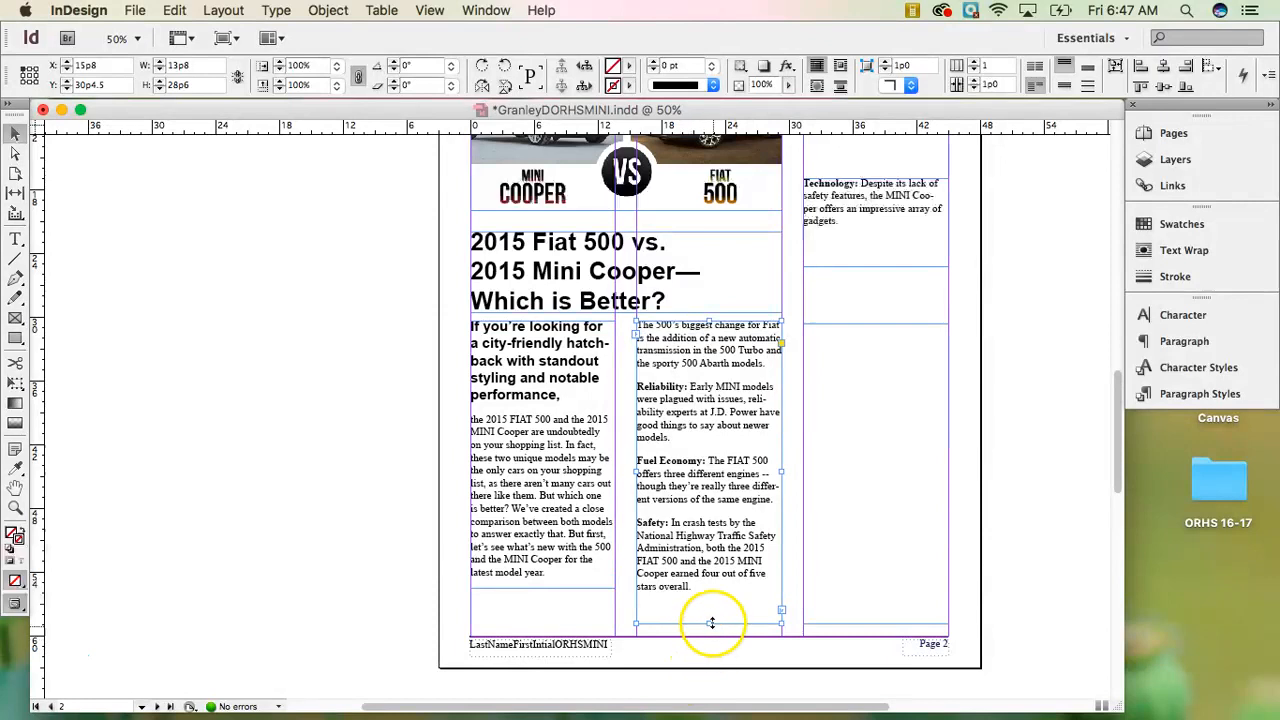
{"action": "left_click_drag", "start_coordinate": [708, 622], "coordinate": [709, 569]}
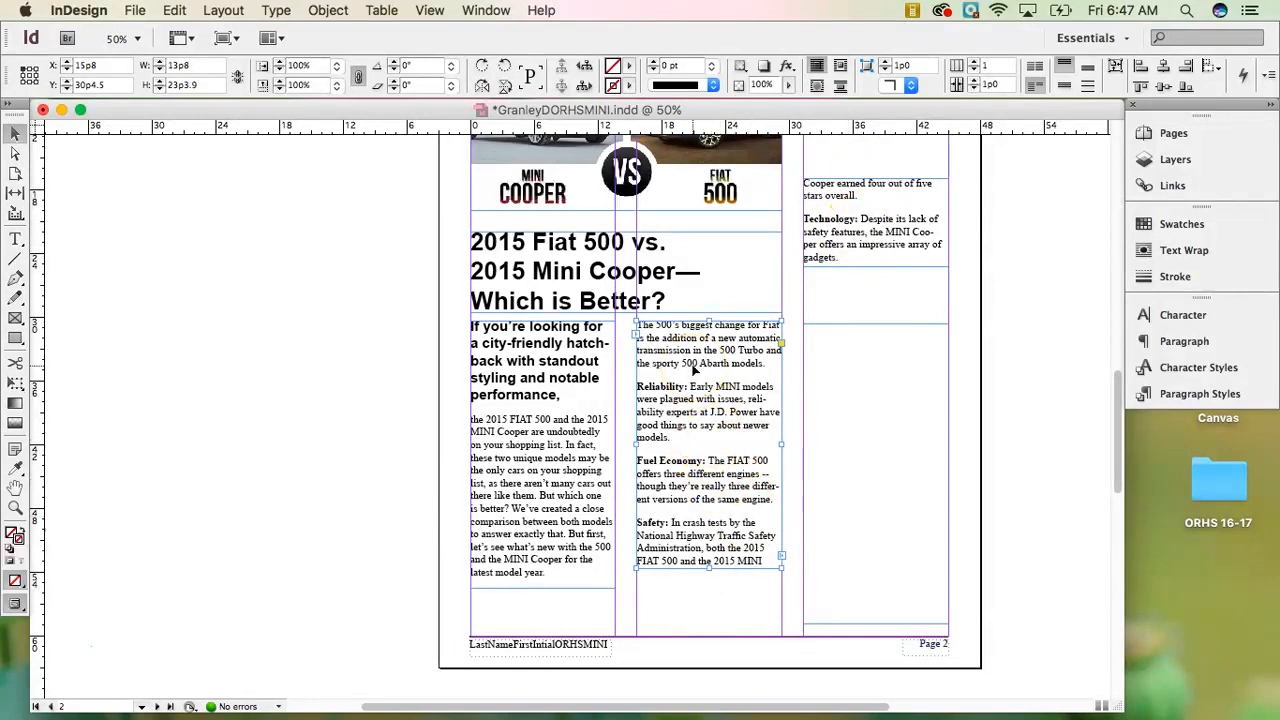
{"action": "left_click", "coordinate": [872, 258]}
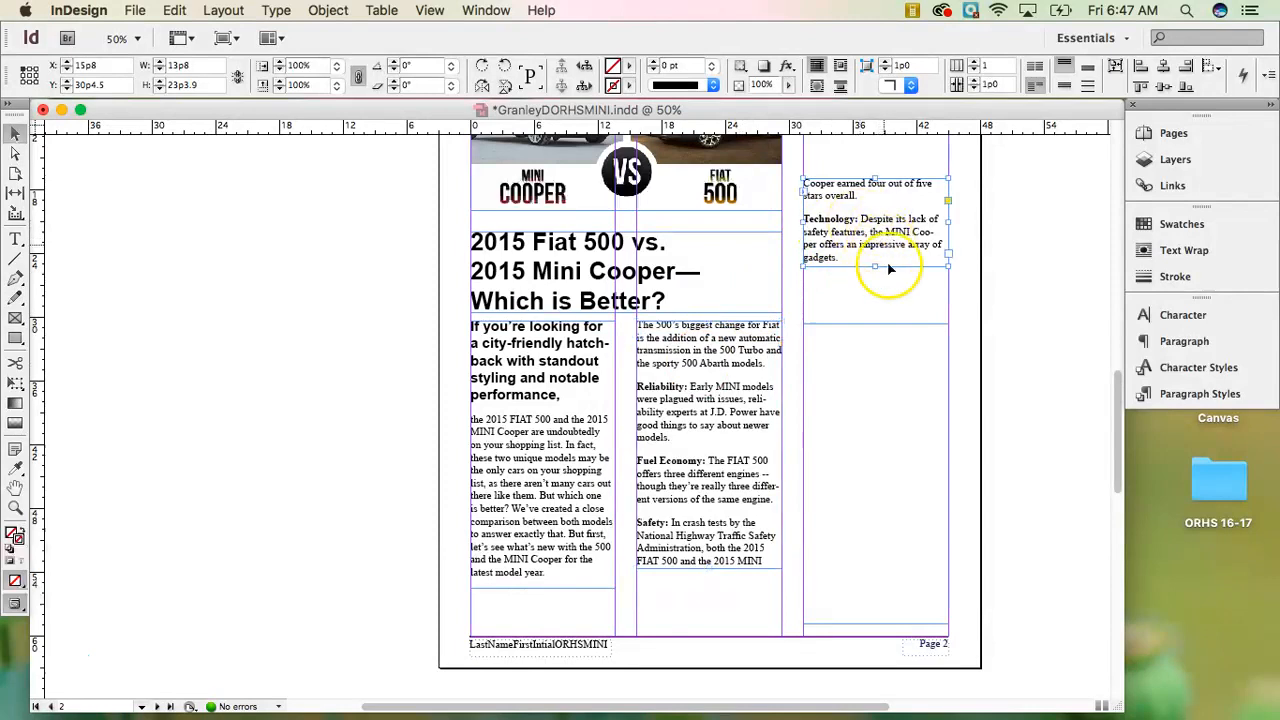
Move the first-column and middle-column text frames down slightly, both to about Y 30p7.5
{"action": "left_click", "coordinate": [525, 410]}
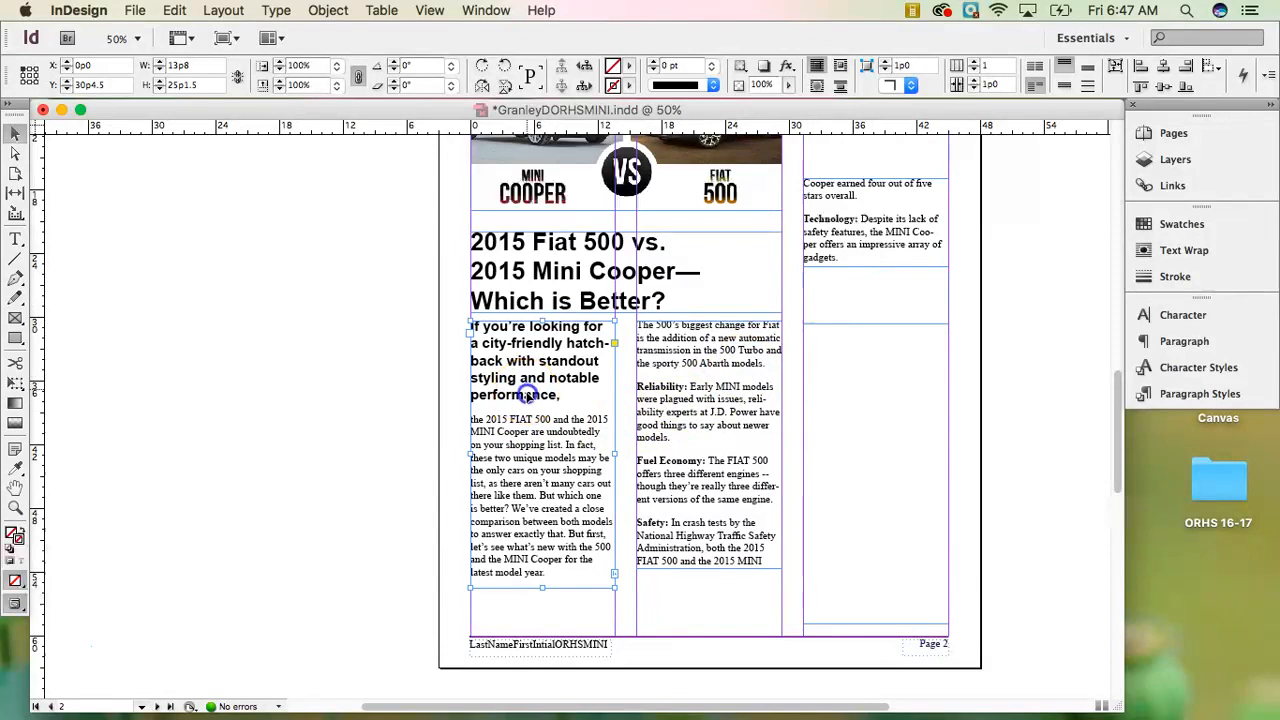
{"action": "left_click_drag", "start_coordinate": [527, 396], "coordinate": [527, 396]}
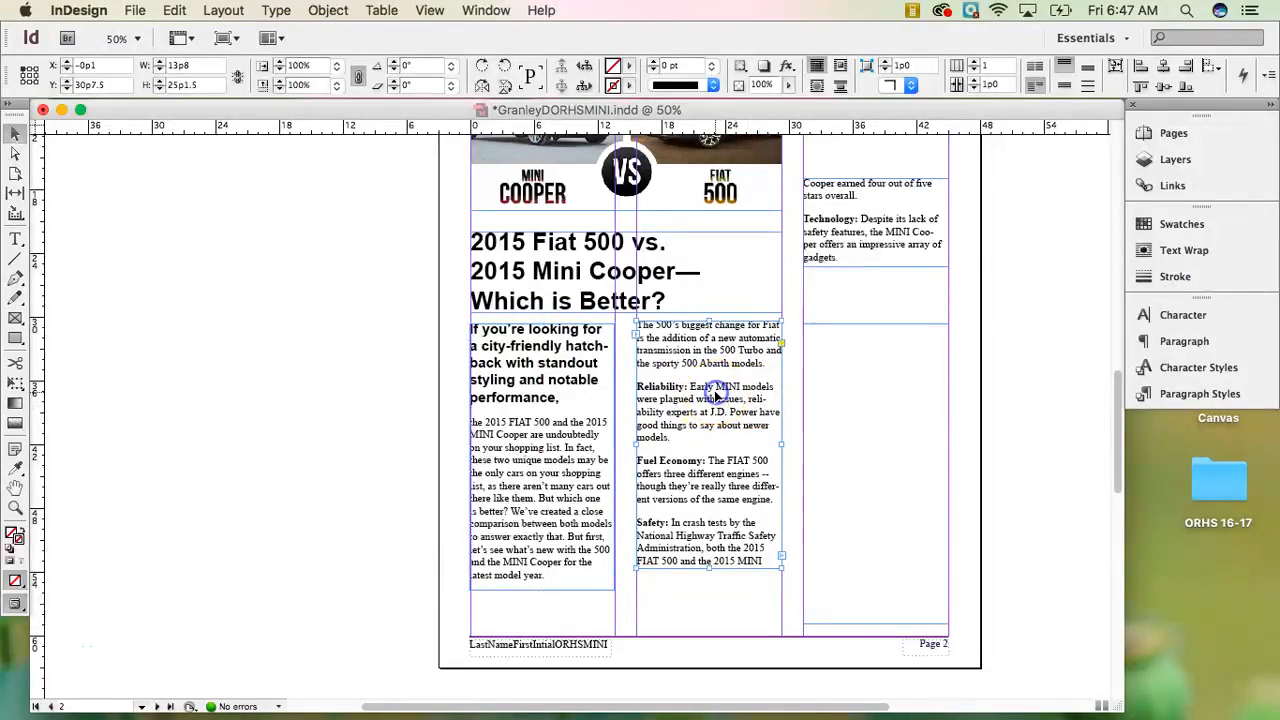
{"action": "left_click_drag", "start_coordinate": [714, 396], "coordinate": [714, 399]}
{"action": "left_click", "coordinate": [731, 564]}
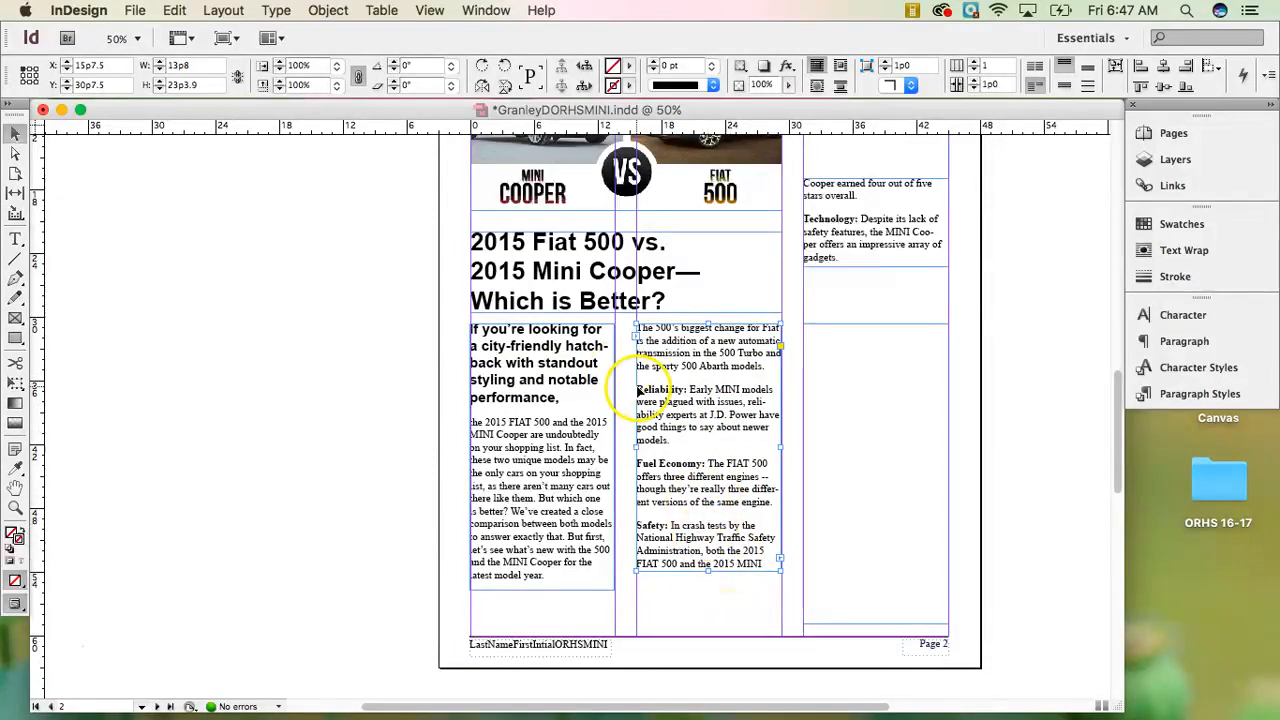
{"action": "left_click", "coordinate": [666, 410]}
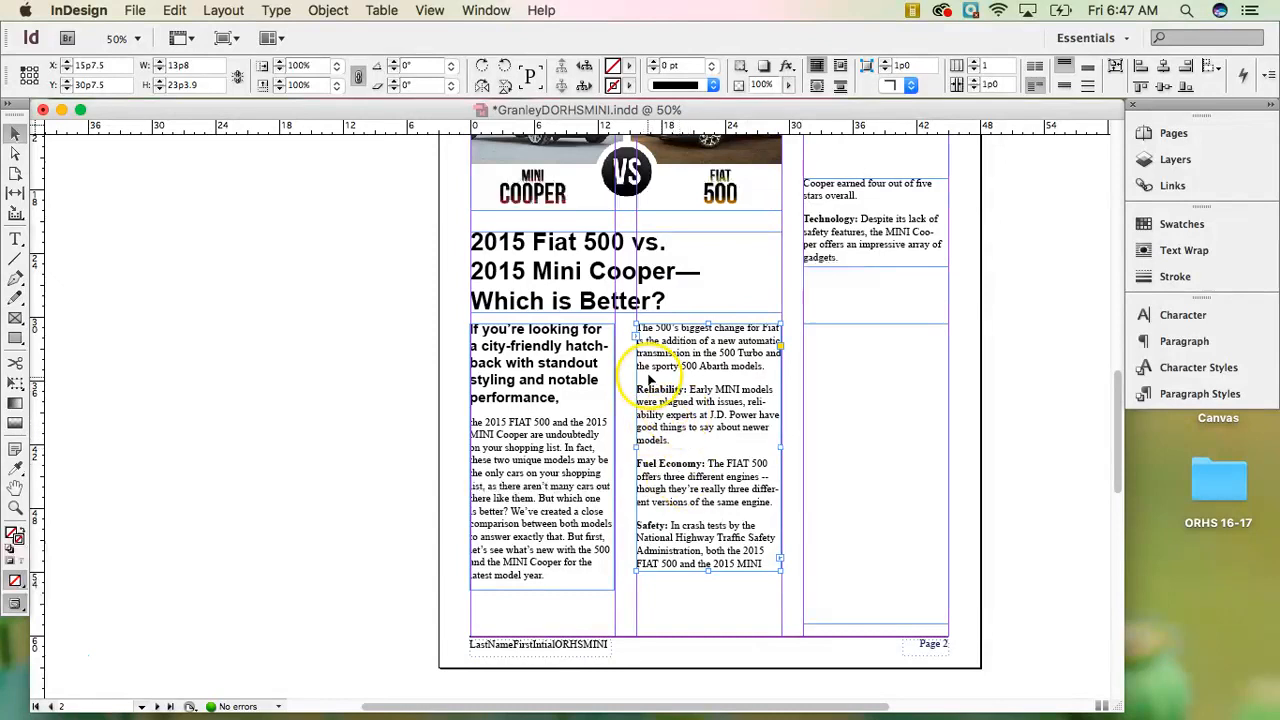
Set a first-line left indent of 1p0 on the paragraphs from "Reliability:" through the end of the "Technology:" paragraph
{"action": "left_click", "coordinate": [15, 243]}
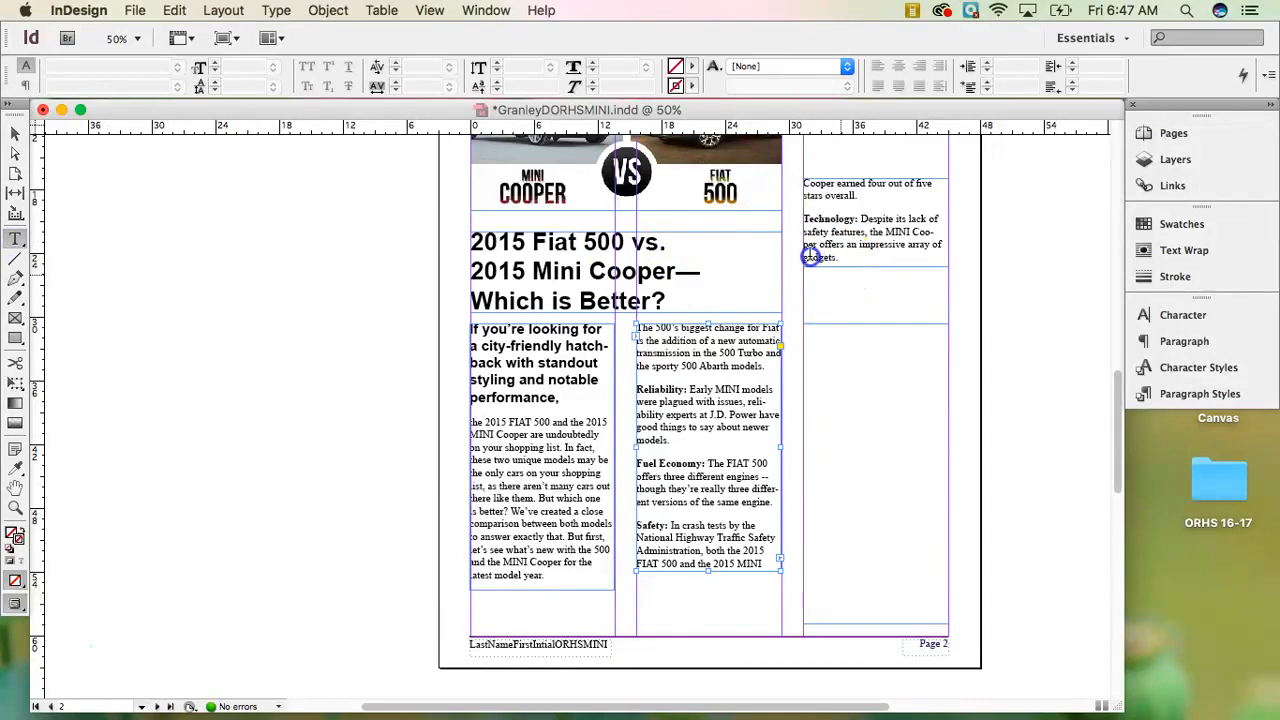
{"action": "left_click", "coordinate": [841, 259]}
{"action": "left_click_drag", "start_coordinate": [841, 259], "coordinate": [632, 388]}
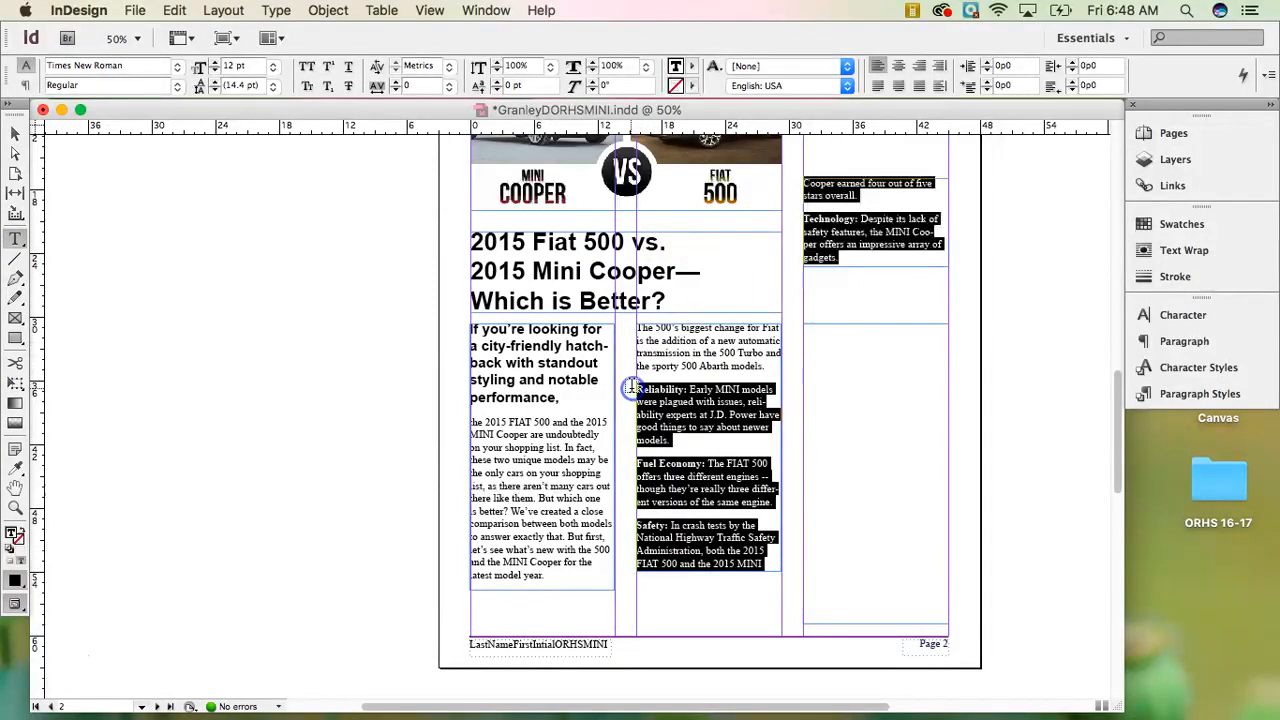
{"action": "left_click", "coordinate": [975, 85]}
{"action": "left_click", "coordinate": [1000, 65]}
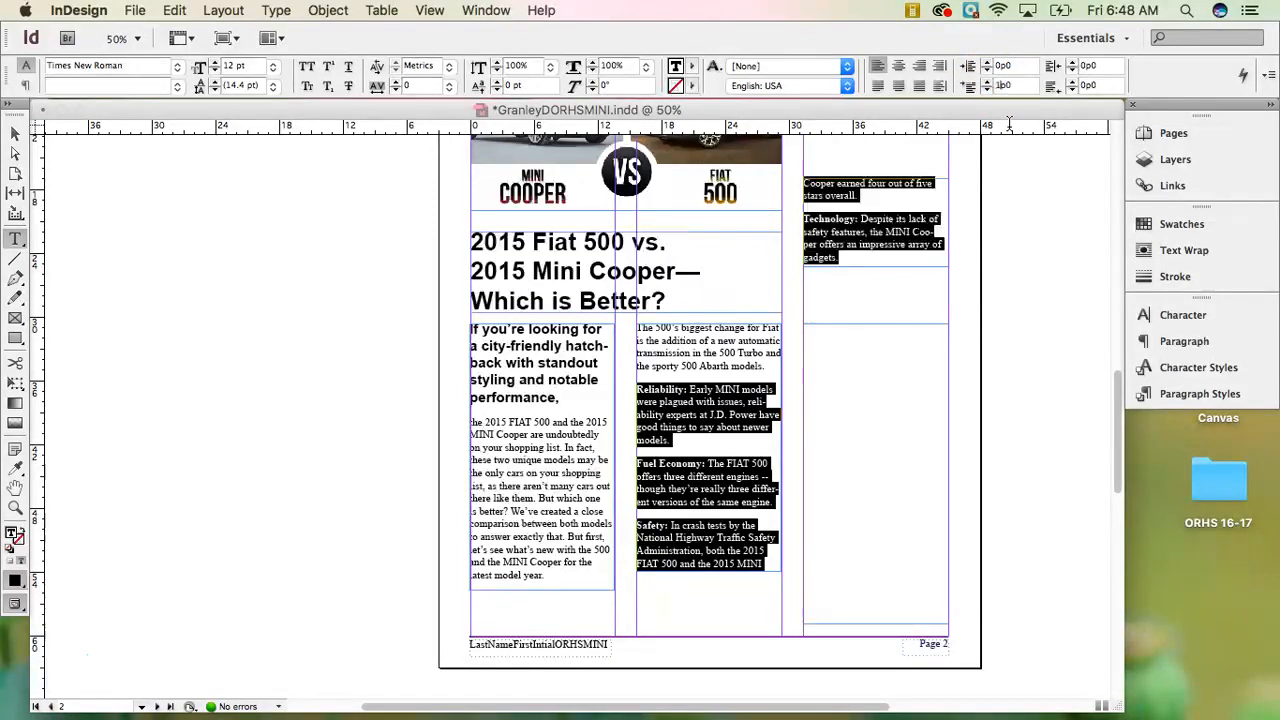
{"action": "key", "text": "Return"}
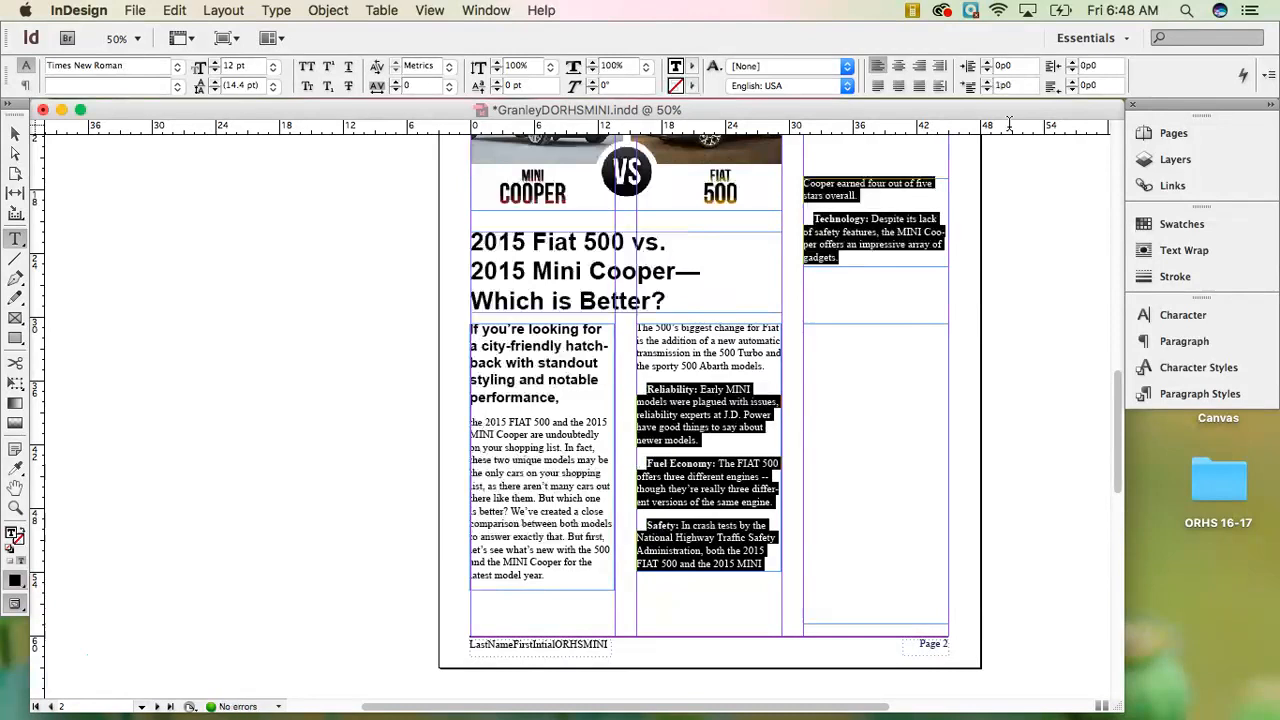
{"action": "left_click", "coordinate": [813, 237]}
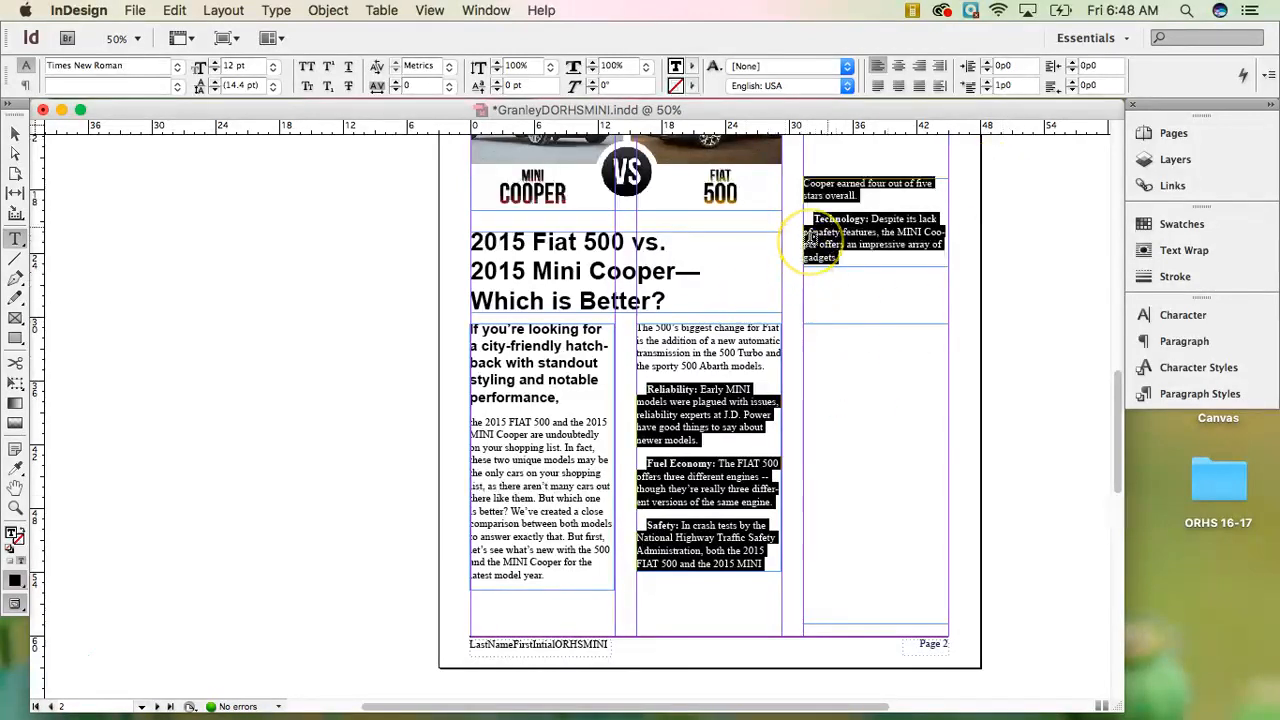
{"action": "left_click", "coordinate": [684, 500]}
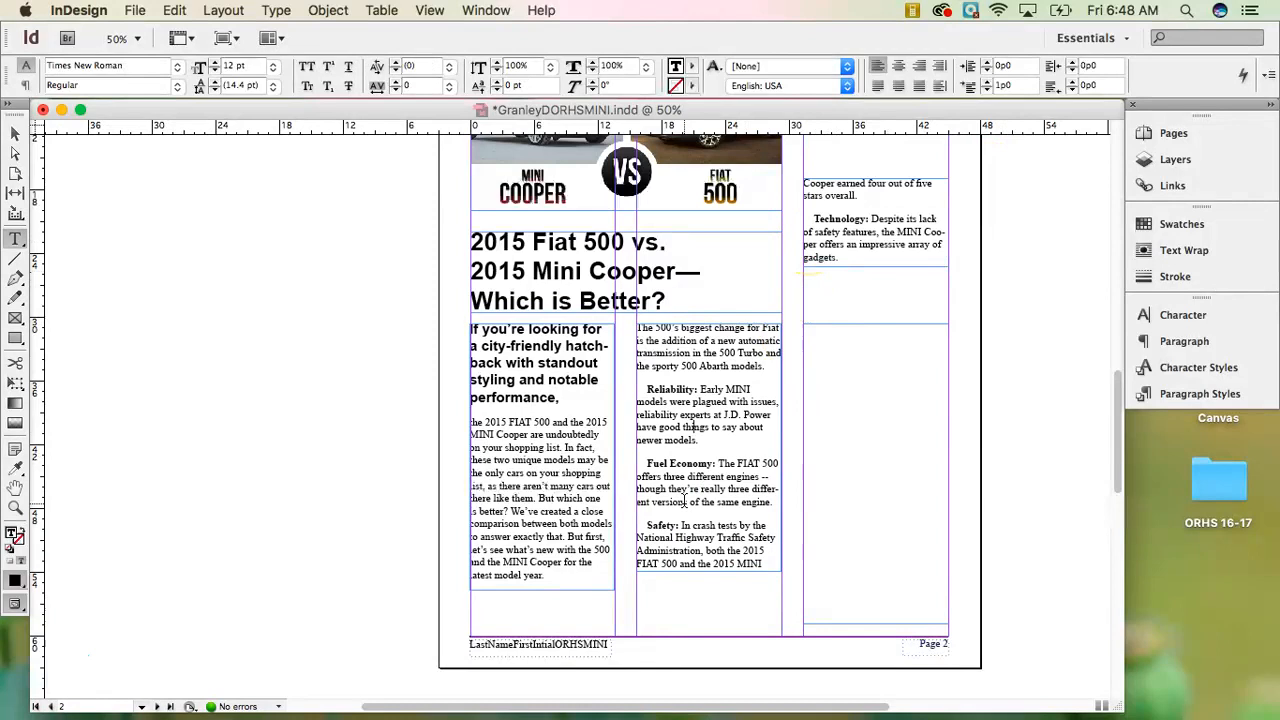
Move the text frame with the Technology paragraph in the third column down to about Y 19p11.5
{"action": "left_click", "coordinate": [738, 297]}
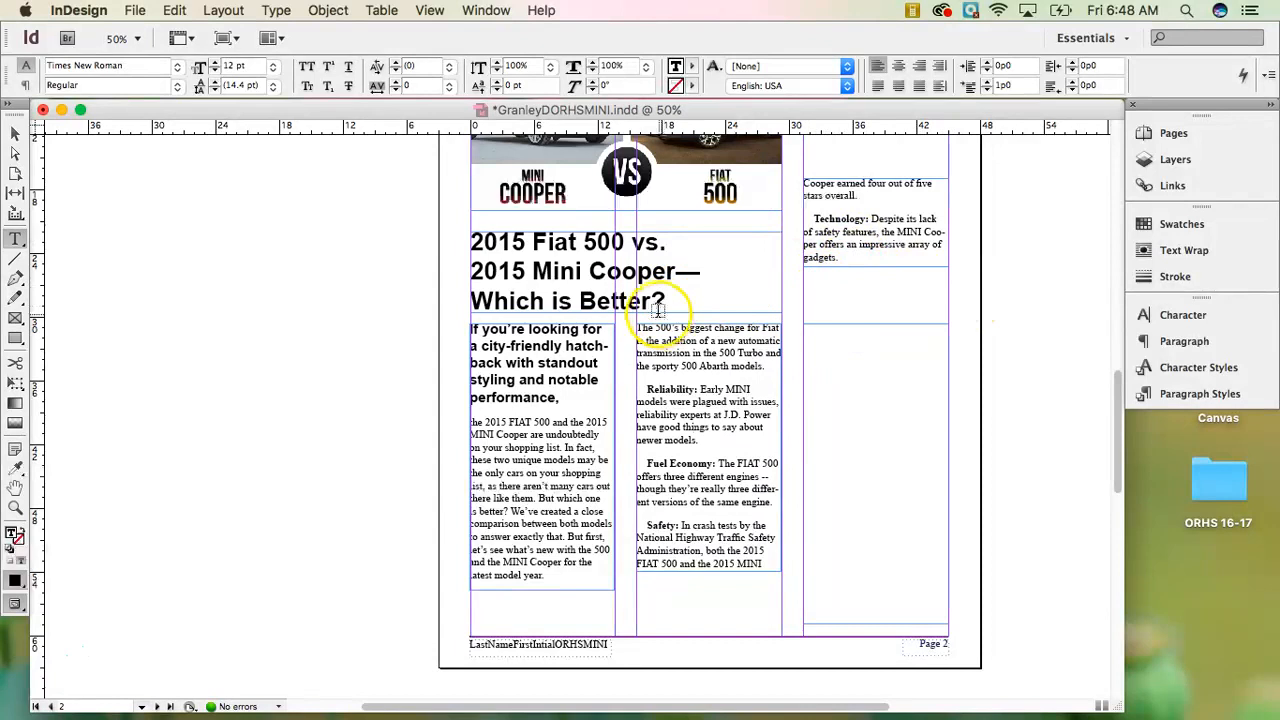
{"action": "left_click", "coordinate": [15, 133]}
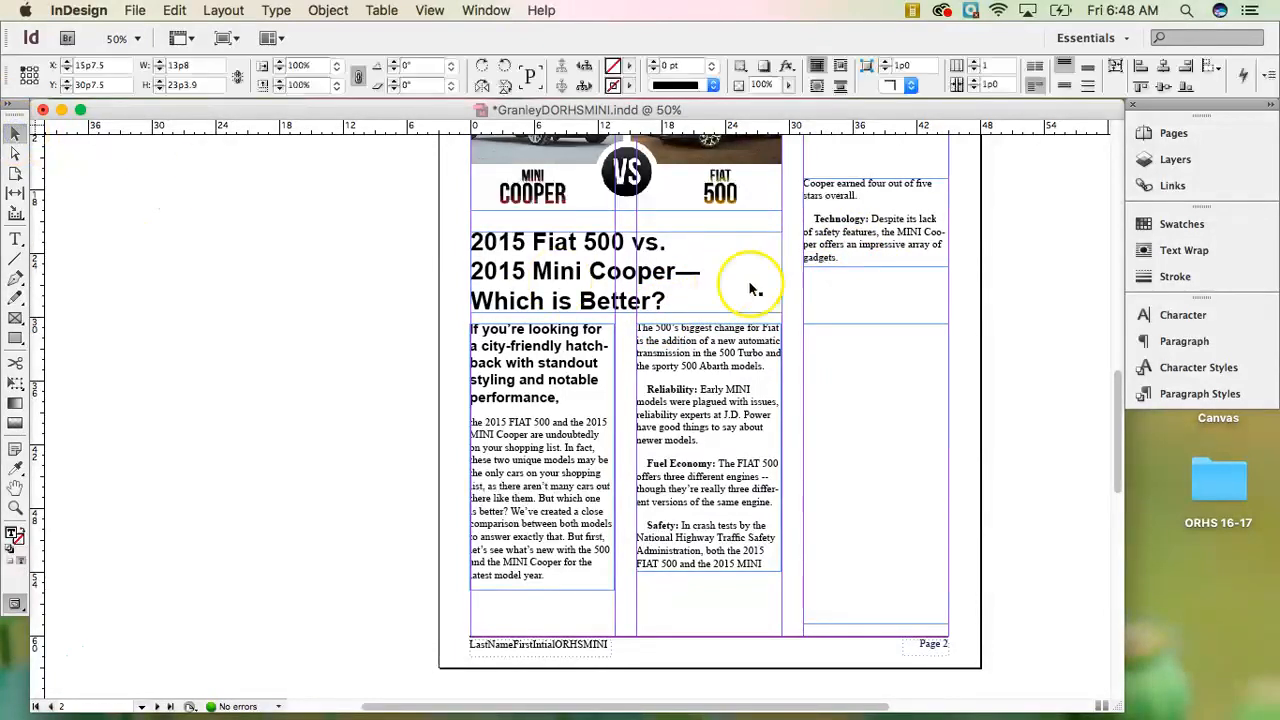
{"action": "left_click", "coordinate": [852, 216]}
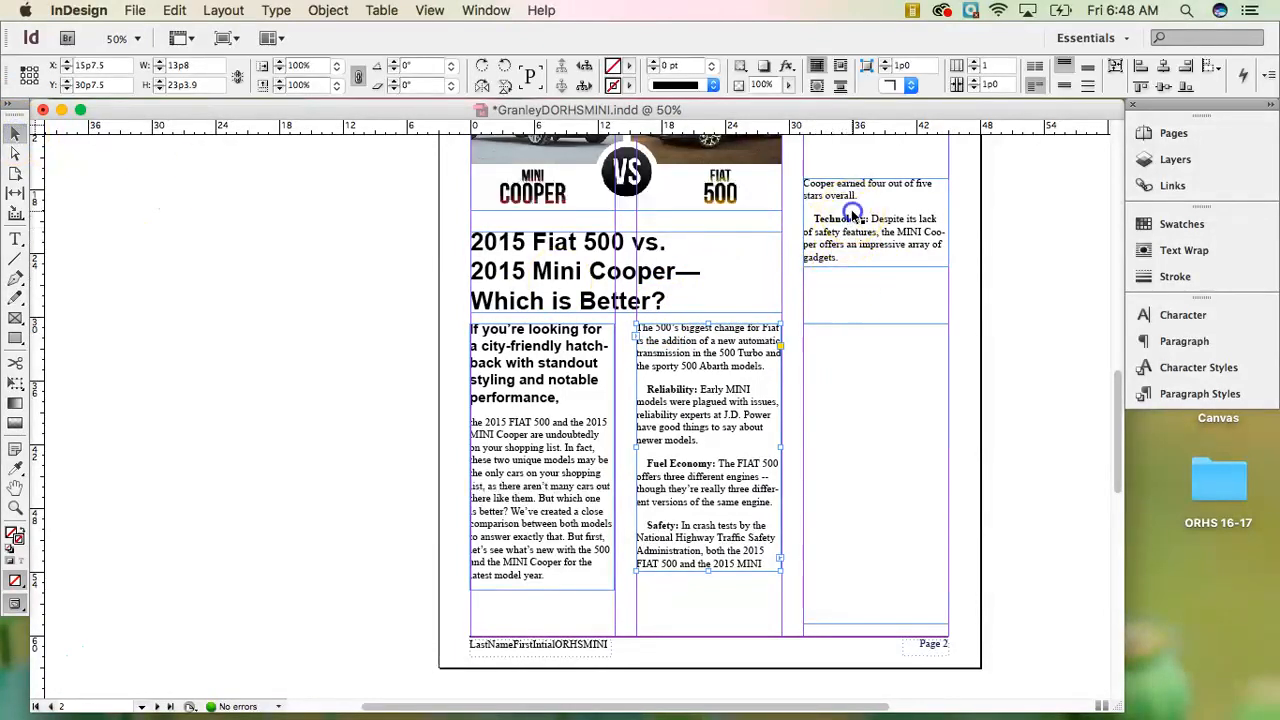
{"action": "left_click_drag", "start_coordinate": [847, 242], "coordinate": [854, 241]}
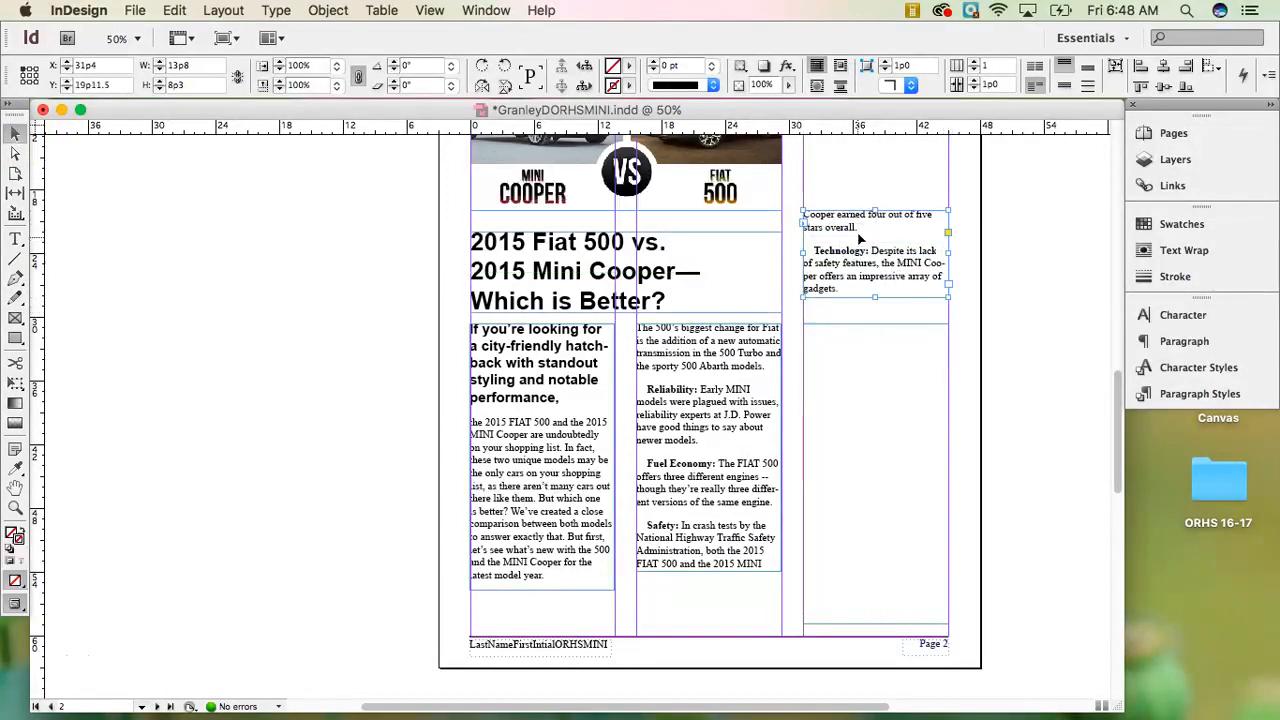
{"action": "left_click", "coordinate": [211, 274]}
Draw a horizontal 2 pt line about 13p8 long across the third column, at about Y 29p6 below the Technology paragraph
{"action": "left_click", "coordinate": [14, 260]}
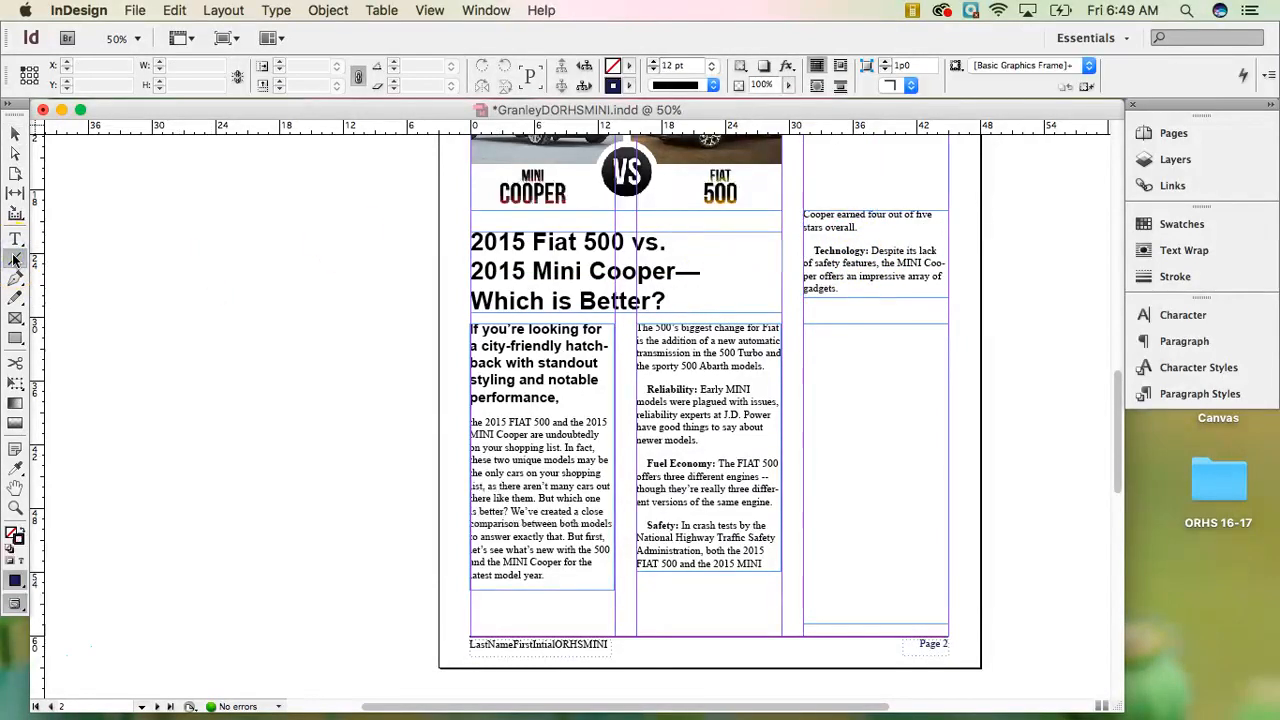
{"action": "left_click", "coordinate": [628, 88]}
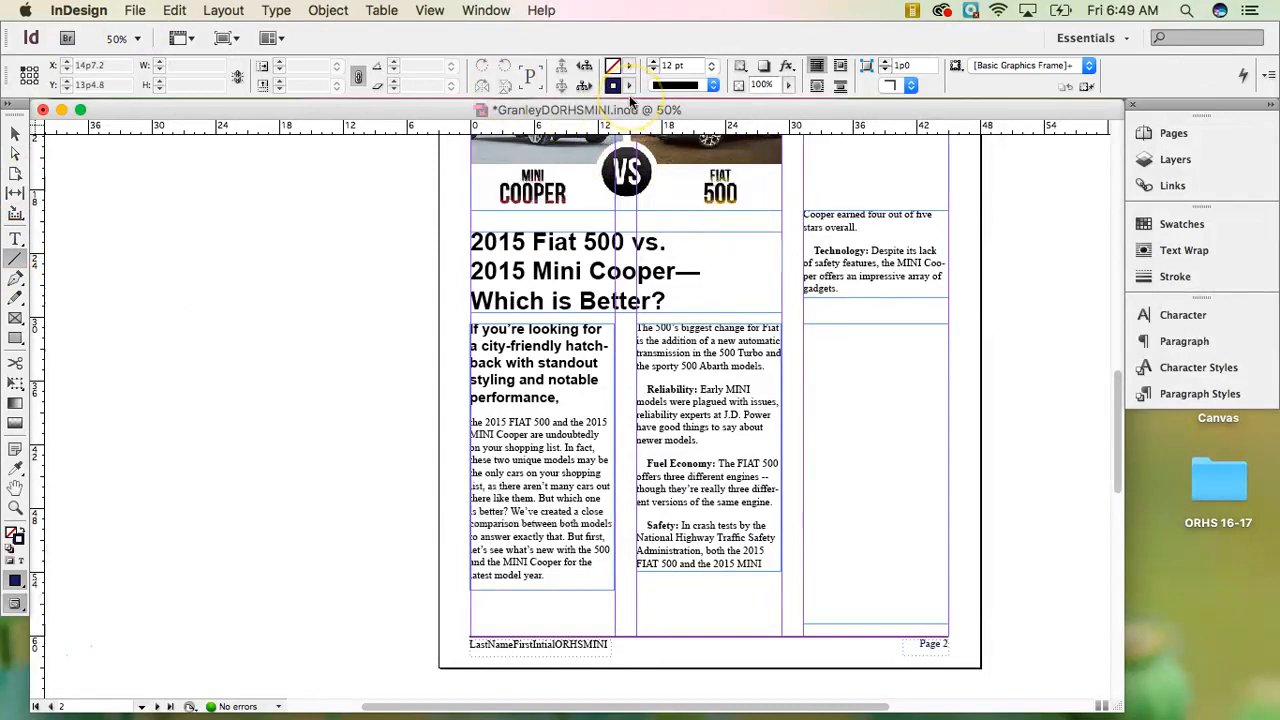
{"action": "left_click_drag", "start_coordinate": [711, 65], "coordinate": [705, 172]}
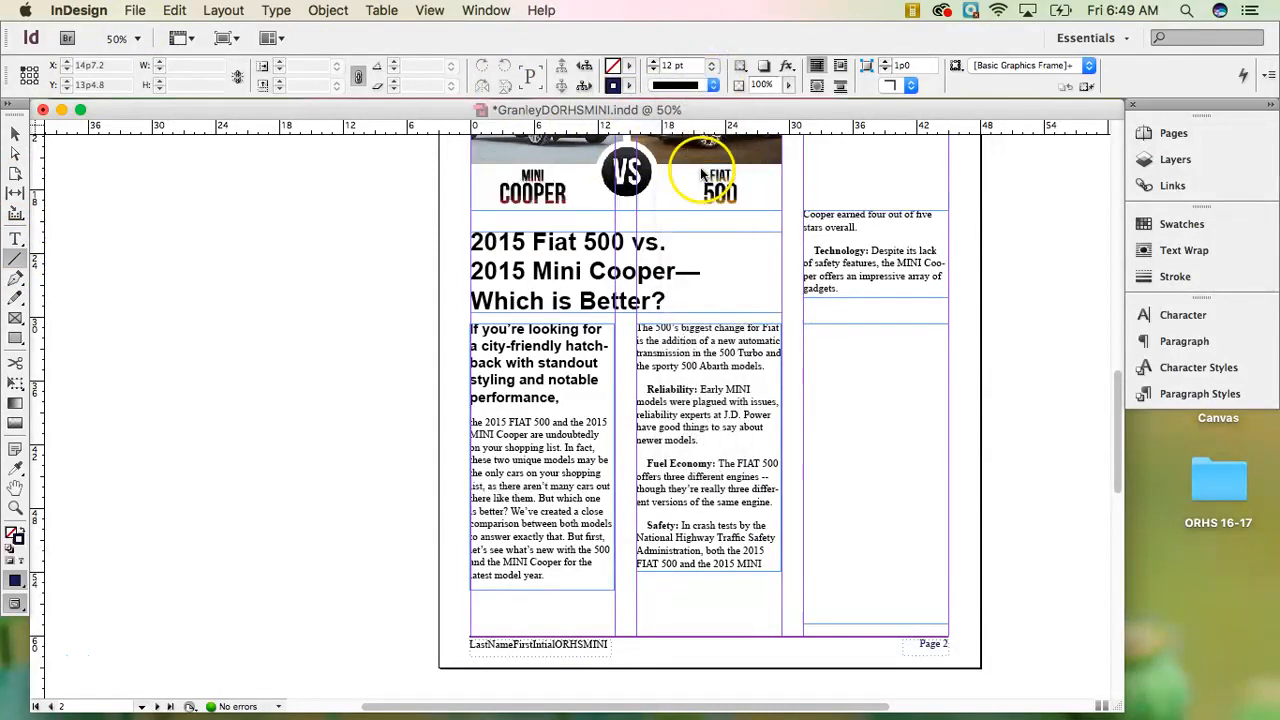
{"action": "left_click", "coordinate": [806, 319]}
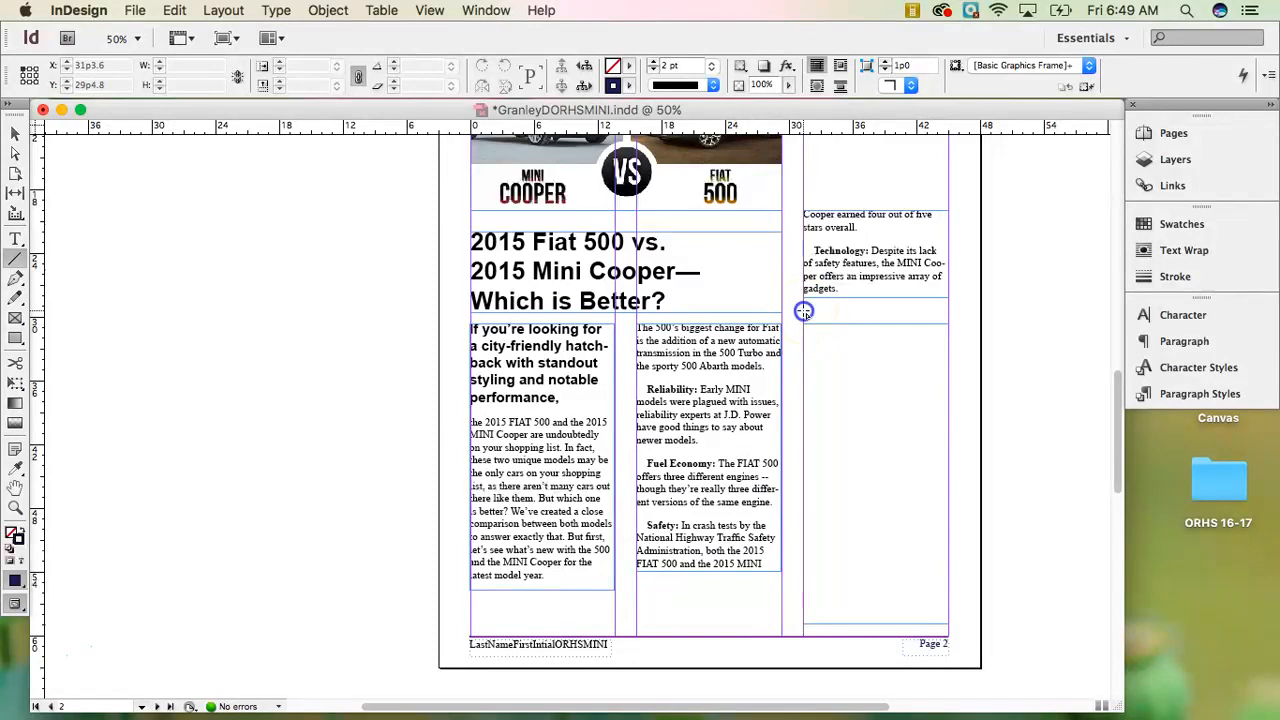
{"action": "left_click_drag", "start_coordinate": [804, 312], "coordinate": [949, 315]}
{"action": "left_click", "coordinate": [880, 425]}
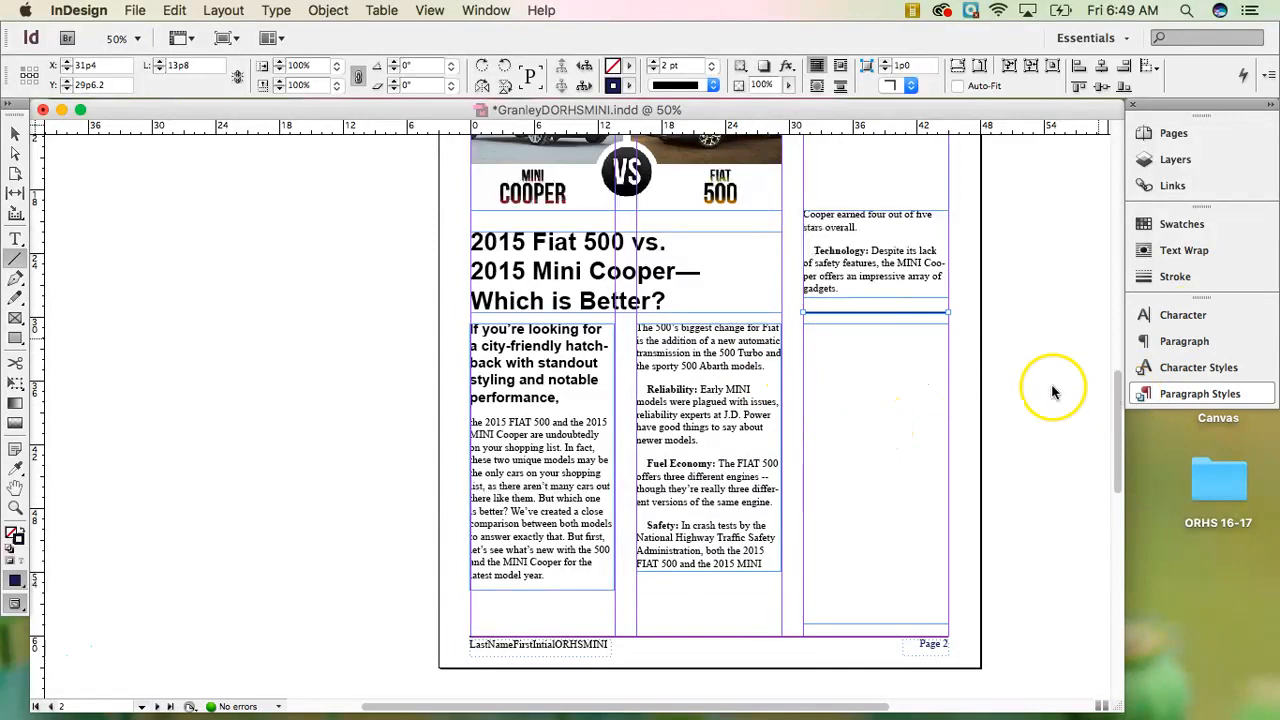
Apply the Kicker paragraph style at the start of the empty text frame below the line in the third column
{"action": "left_click", "coordinate": [856, 391]}
{"action": "left_click", "coordinate": [15, 136]}
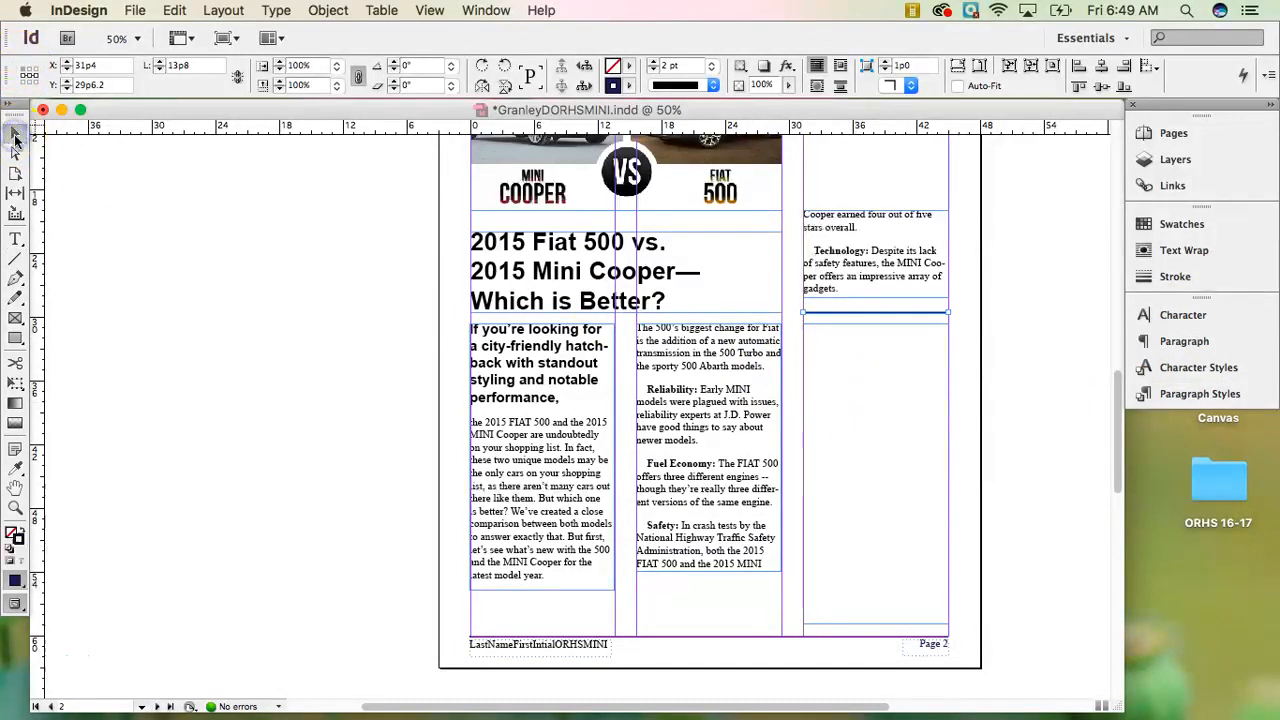
{"action": "left_click", "coordinate": [846, 428]}
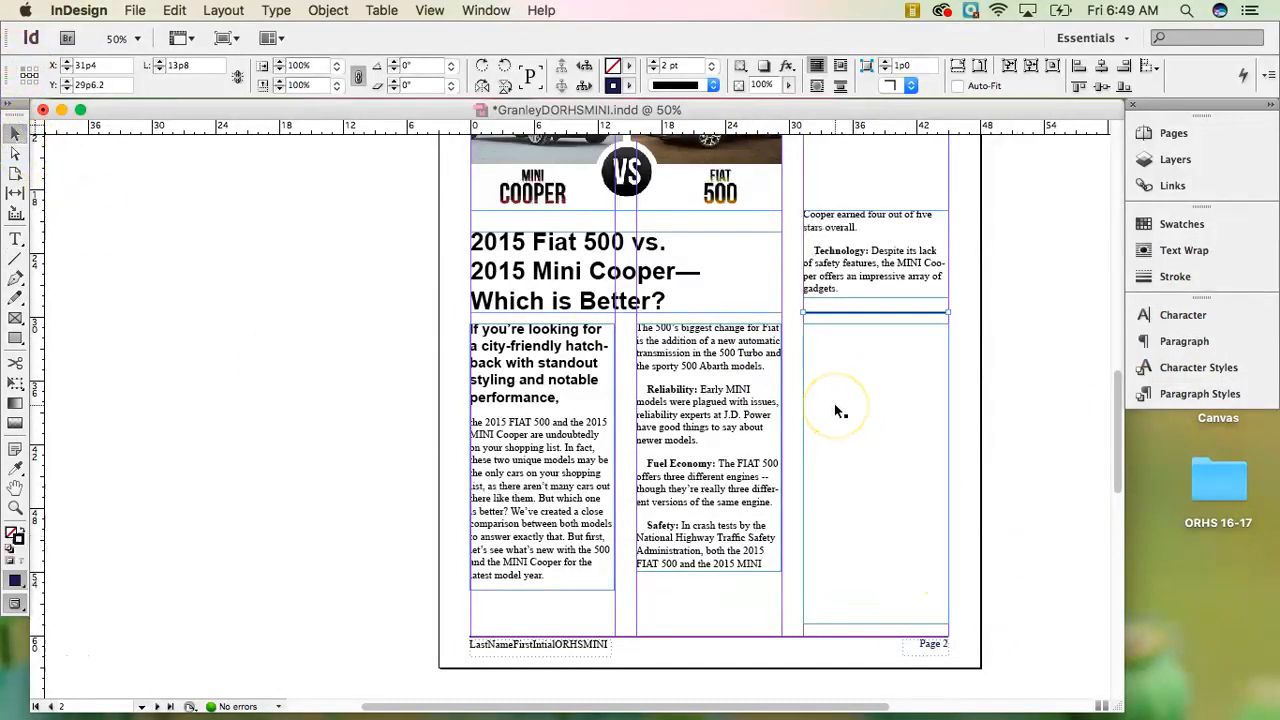
{"action": "left_click", "coordinate": [818, 405]}
{"action": "left_click", "coordinate": [846, 330]}
{"action": "left_click", "coordinate": [862, 370]}
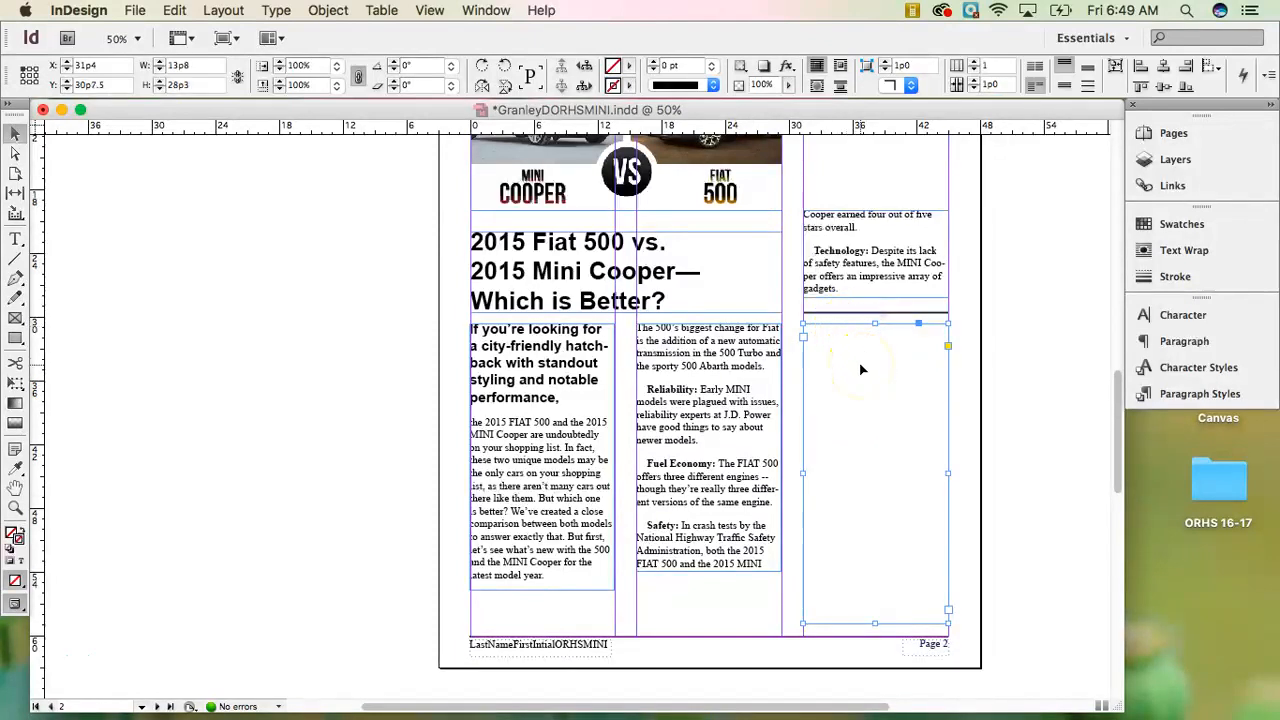
{"action": "left_click", "coordinate": [15, 238]}
{"action": "left_click", "coordinate": [678, 398]}
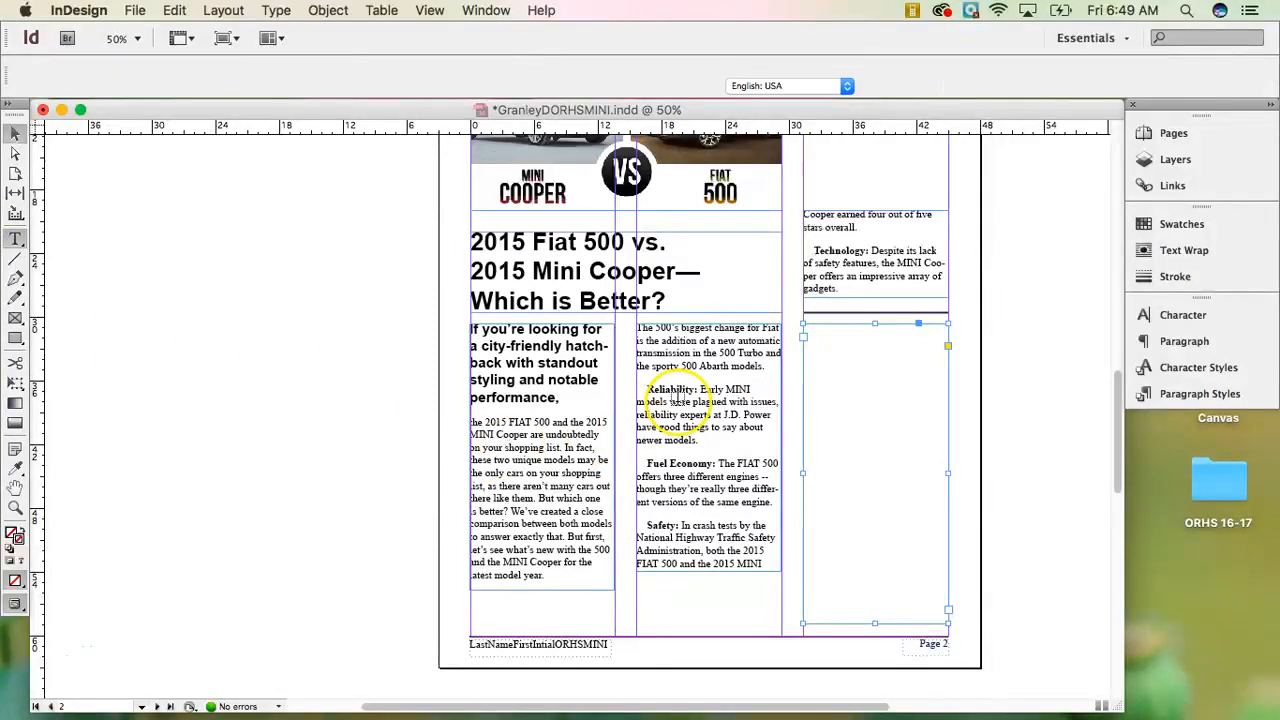
{"action": "left_click", "coordinate": [884, 369]}
{"action": "left_click", "coordinate": [857, 361]}
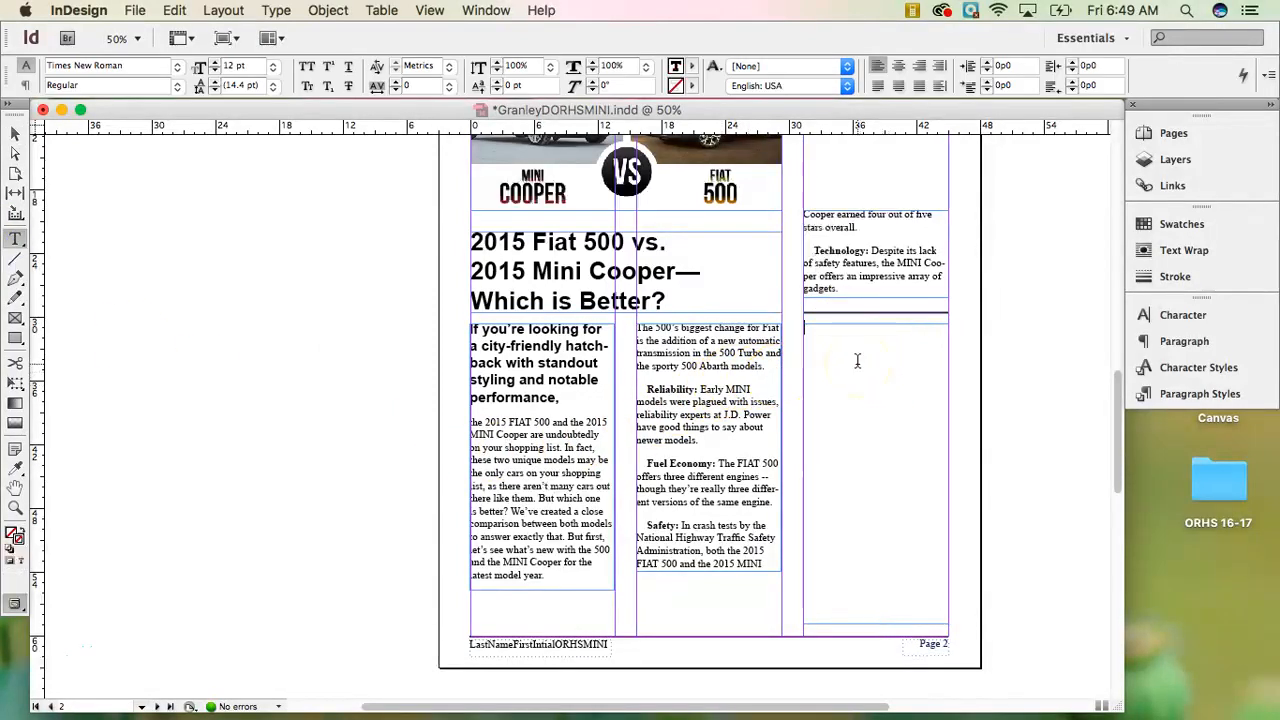
{"action": "left_click", "coordinate": [1205, 403]}
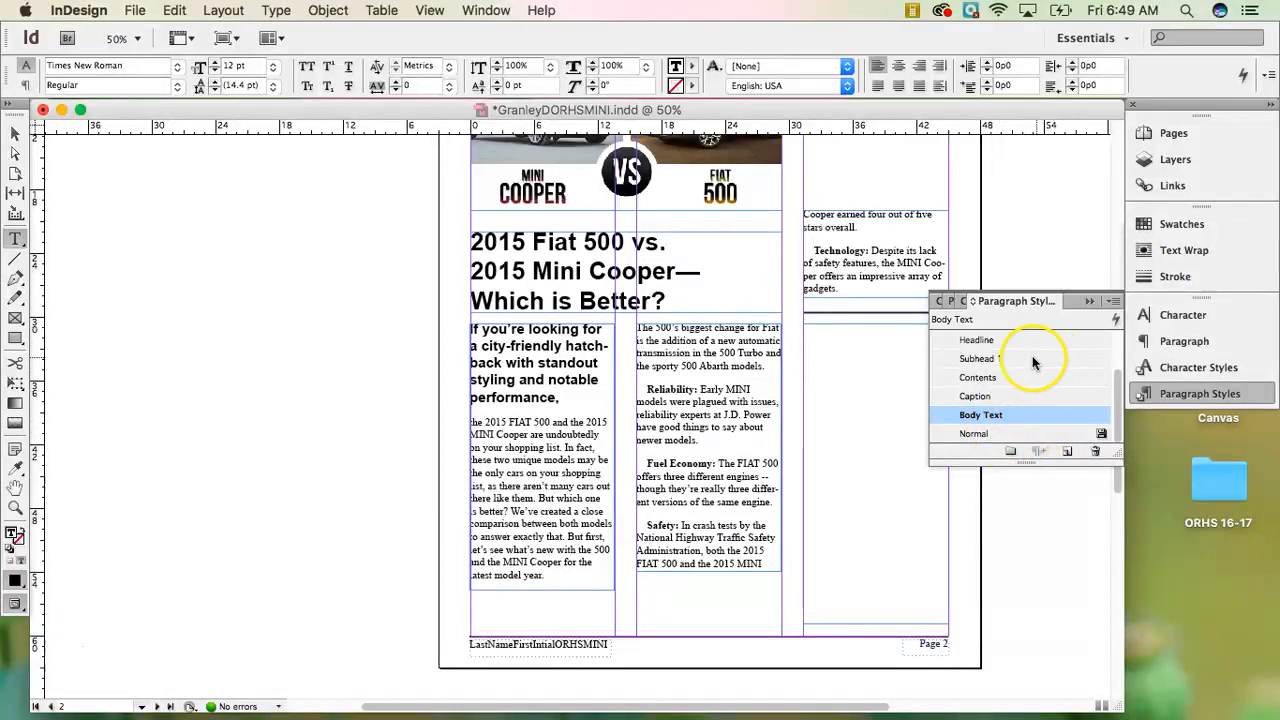
{"action": "left_click_drag", "start_coordinate": [1120, 412], "coordinate": [1010, 372]}
{"action": "left_click", "coordinate": [1007, 357]}
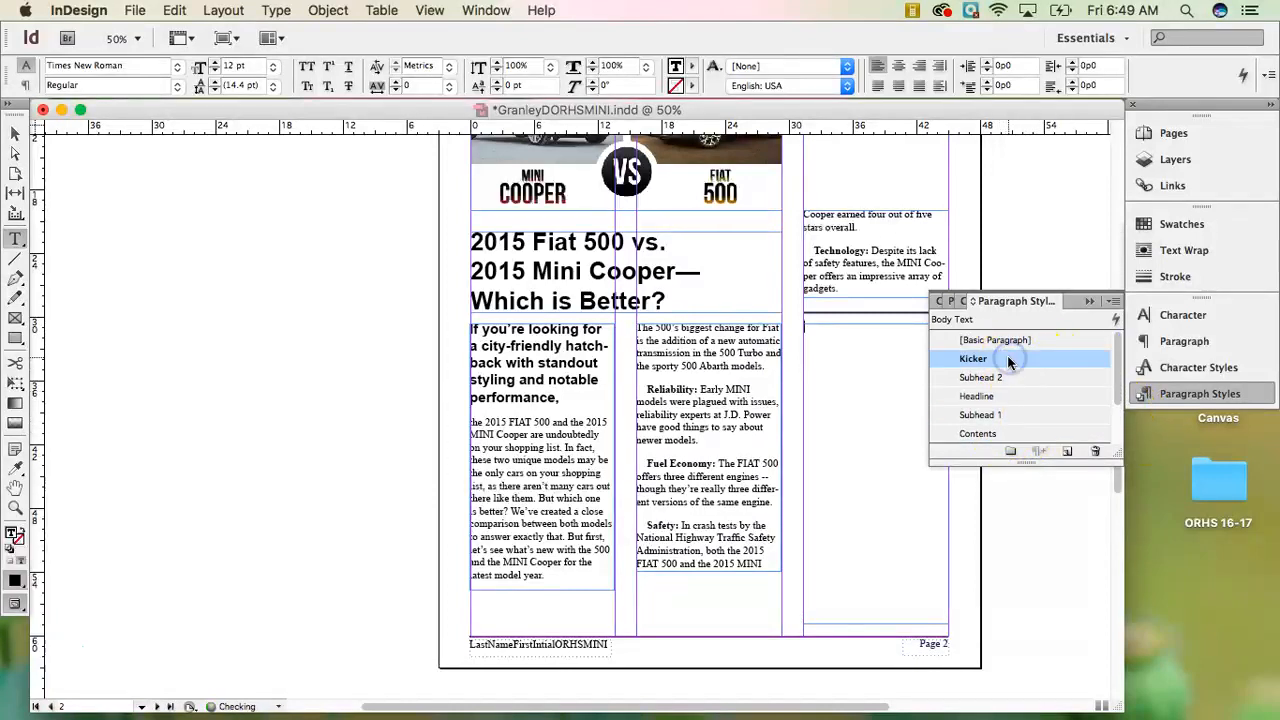
Enter the kicker text "The Skinny!" in the text frame below the line
{"action": "left_click", "coordinate": [1090, 302]}
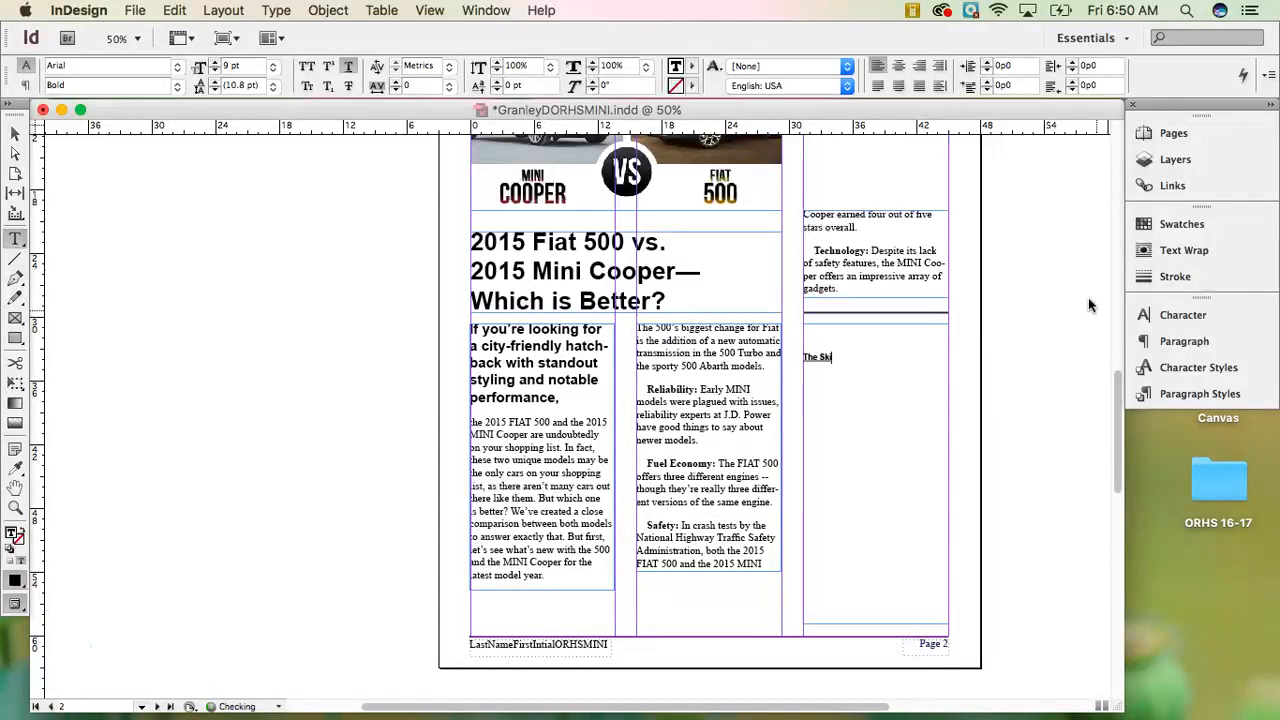
{"action": "type", "text": "y!"}
{"action": "left_click", "coordinate": [1087, 405]}
Place the file News 3.docx from the Mini Files folder after the text "The Skinny!" in the third-column frame
{"action": "left_click", "coordinate": [136, 12]}
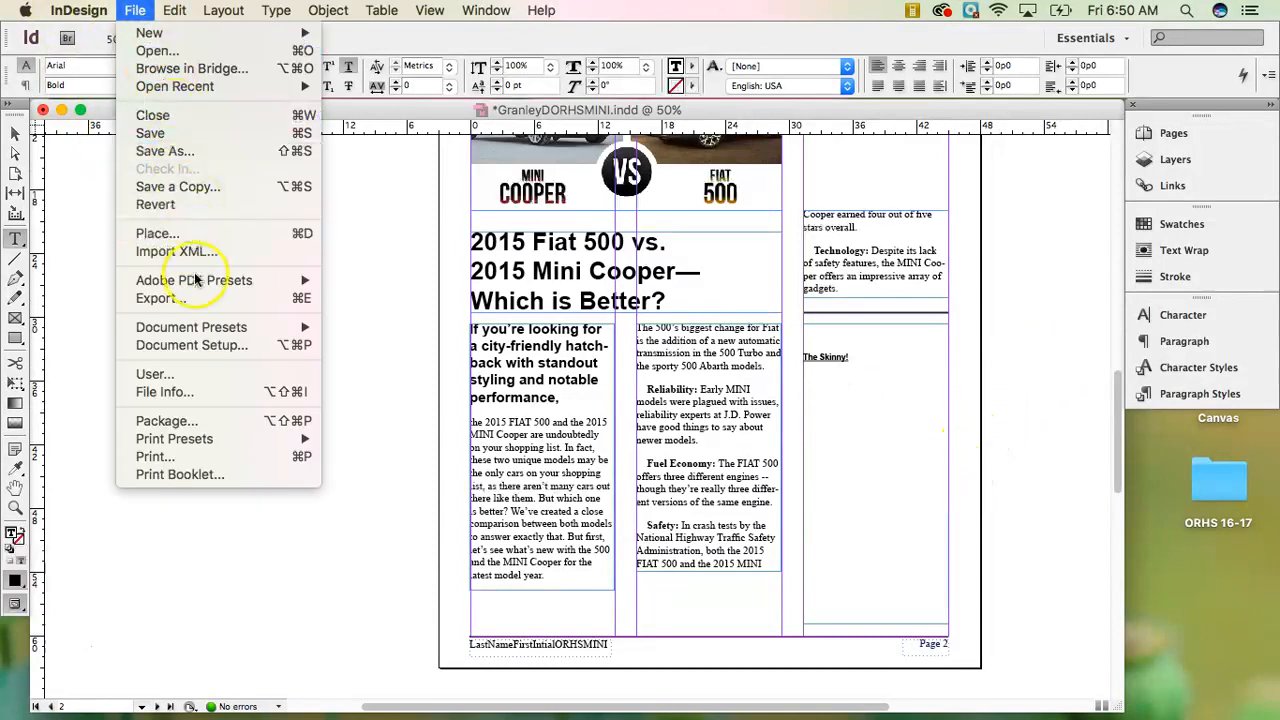
{"action": "left_click", "coordinate": [170, 236]}
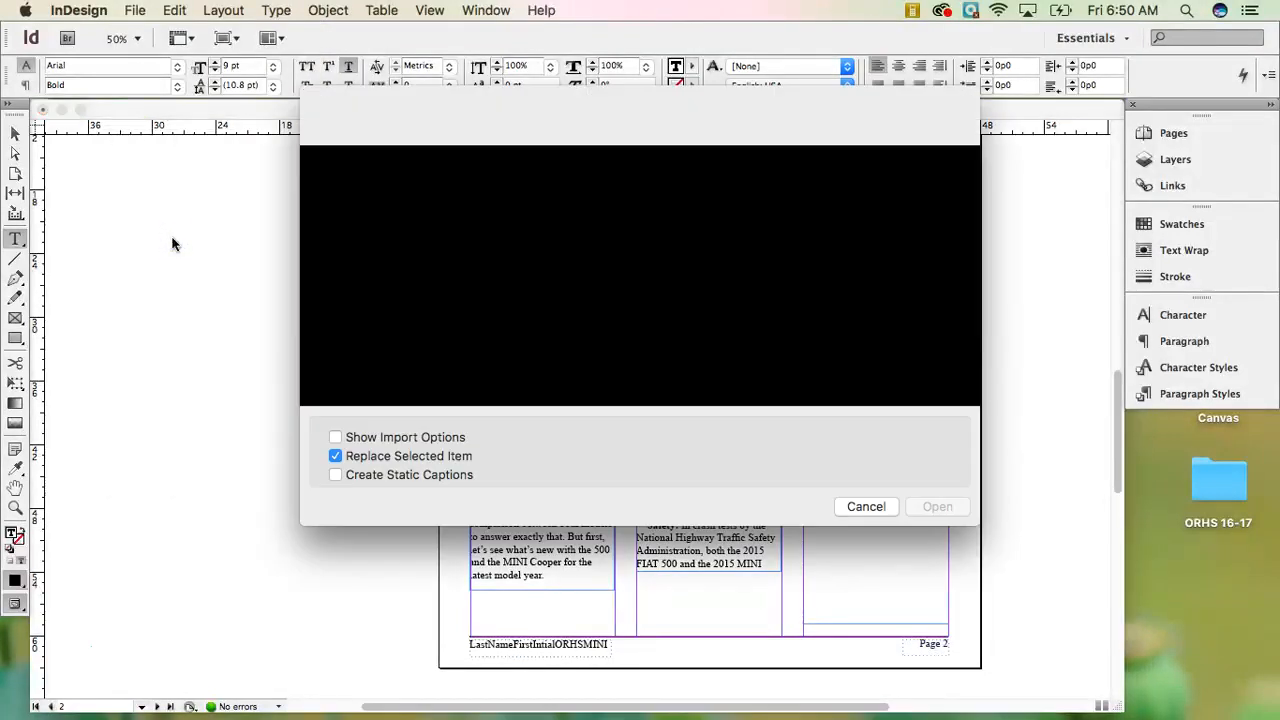
{"action": "left_click", "coordinate": [635, 173]}
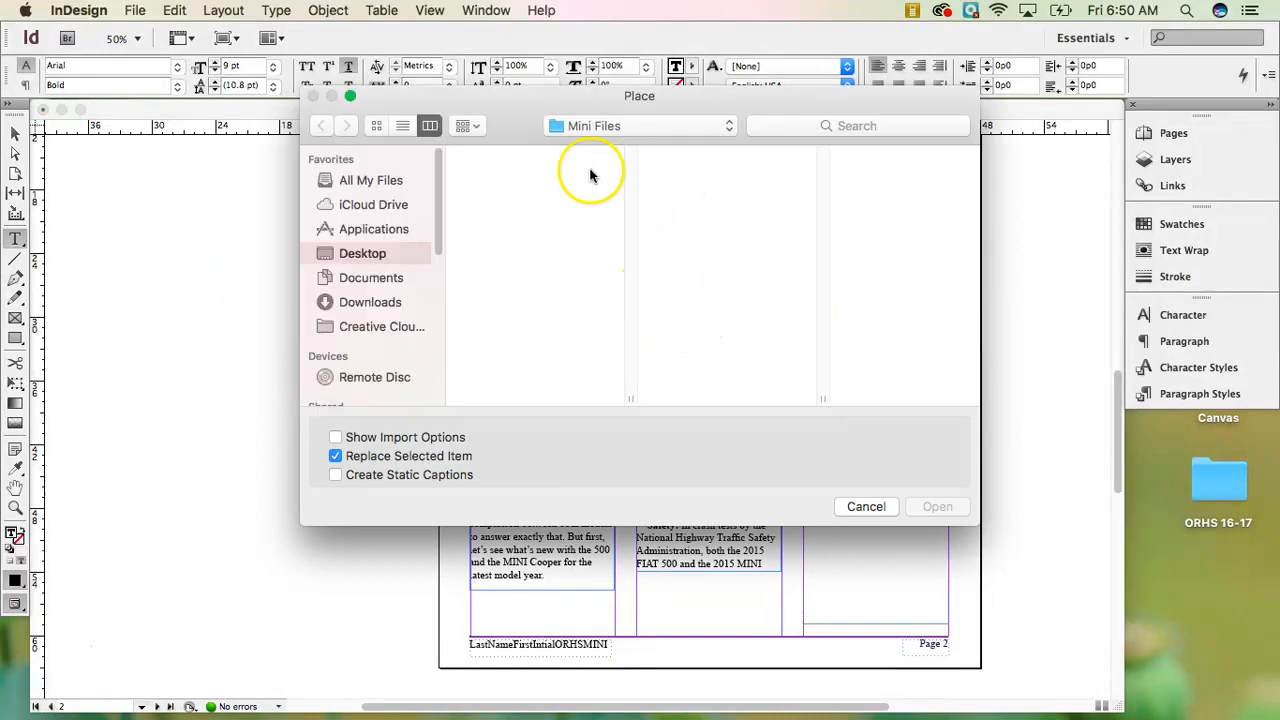
{"action": "left_click", "coordinate": [714, 226]}
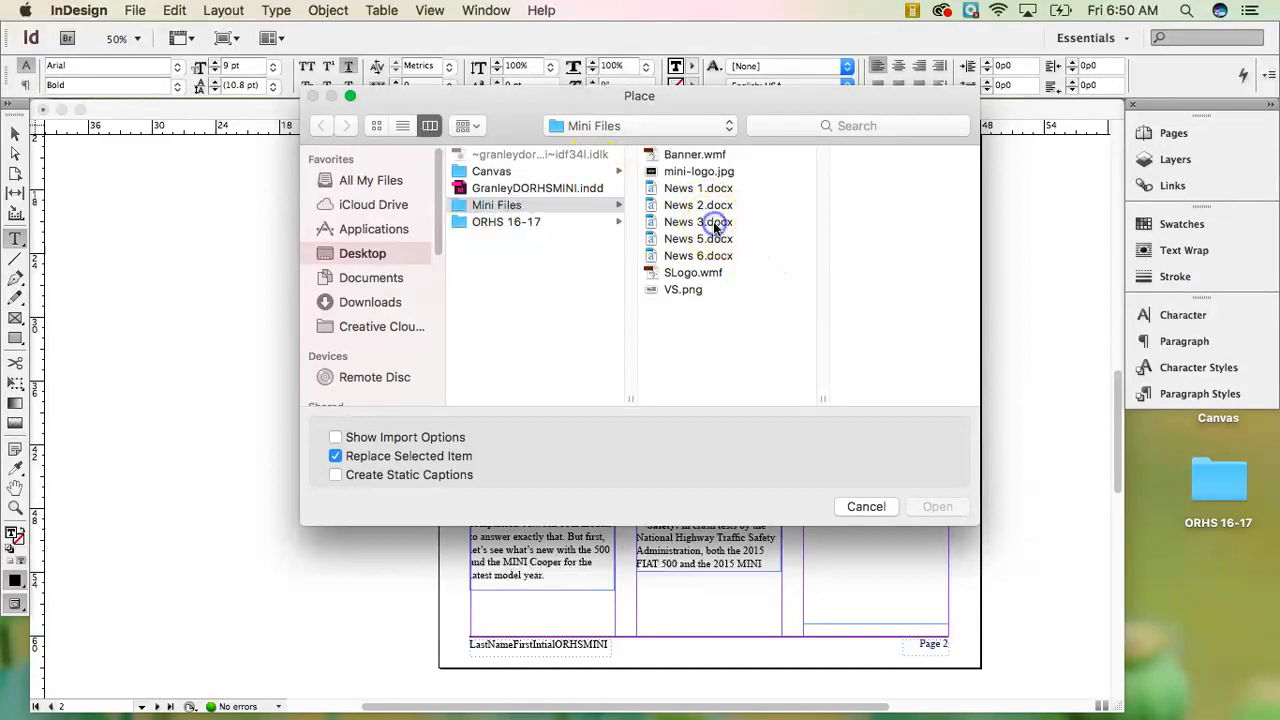
{"action": "left_click", "coordinate": [936, 507]}
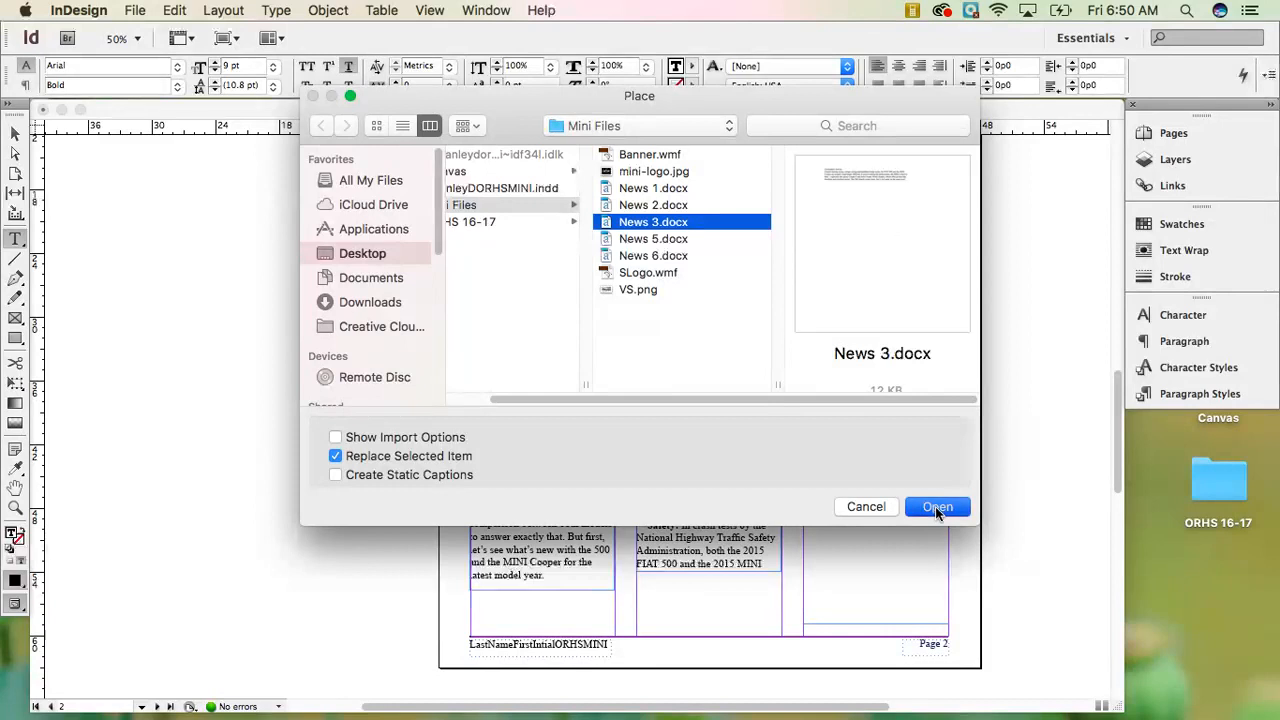
{"action": "left_click", "coordinate": [936, 507]}
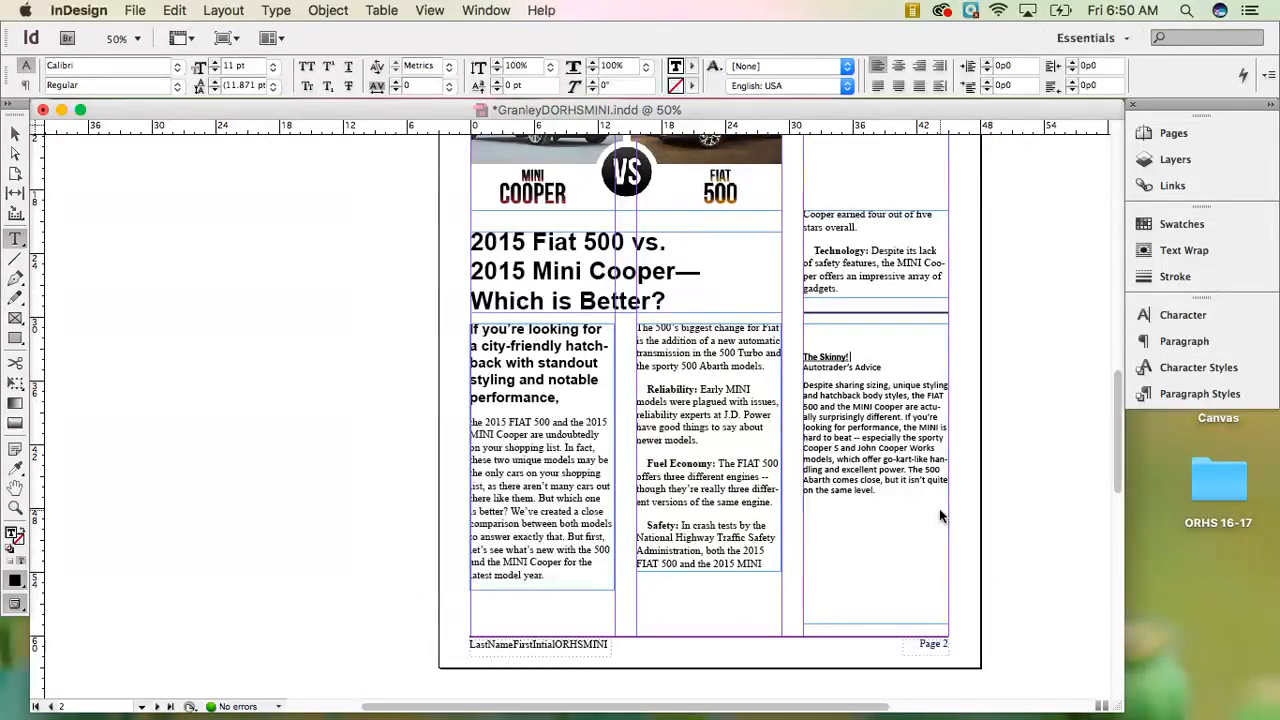
Insert a paragraph break after "The Skinny!" and apply the Subhead 1 paragraph style to "Autotrader's Advice"
{"action": "left_click", "coordinate": [860, 357]}
{"action": "key", "text": "Return"}
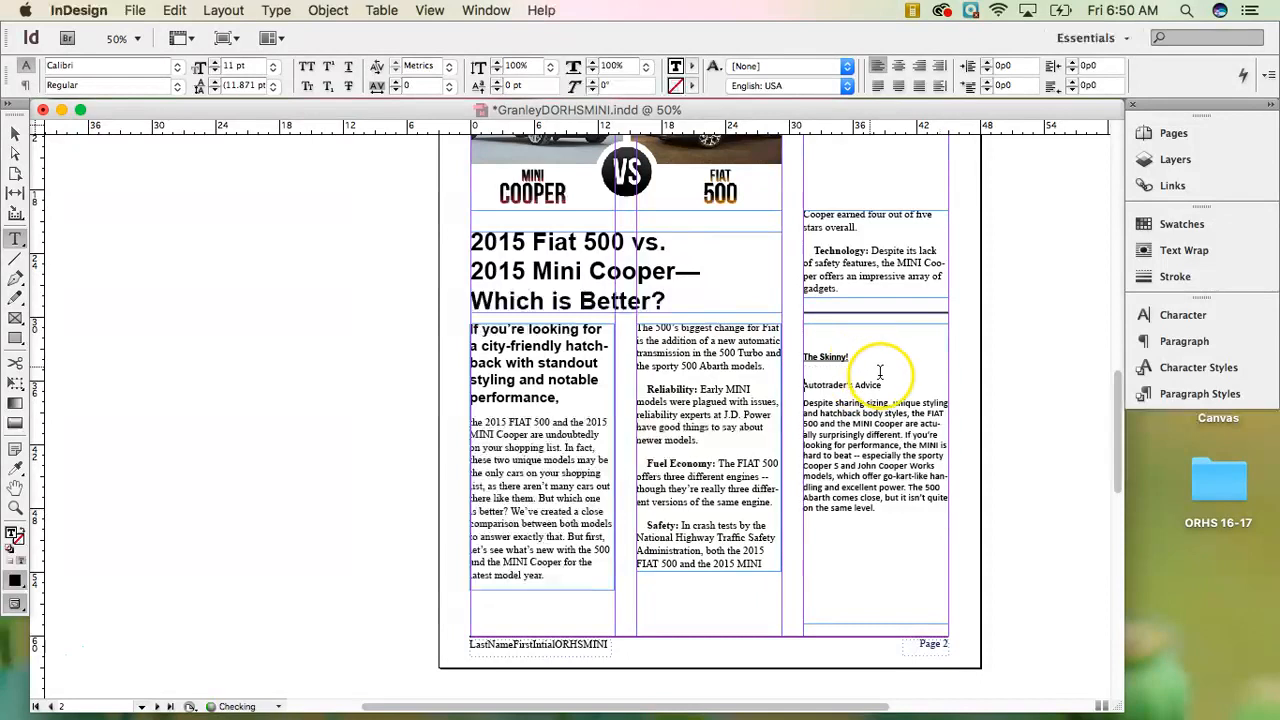
{"action": "left_click_drag", "start_coordinate": [881, 386], "coordinate": [812, 388]}
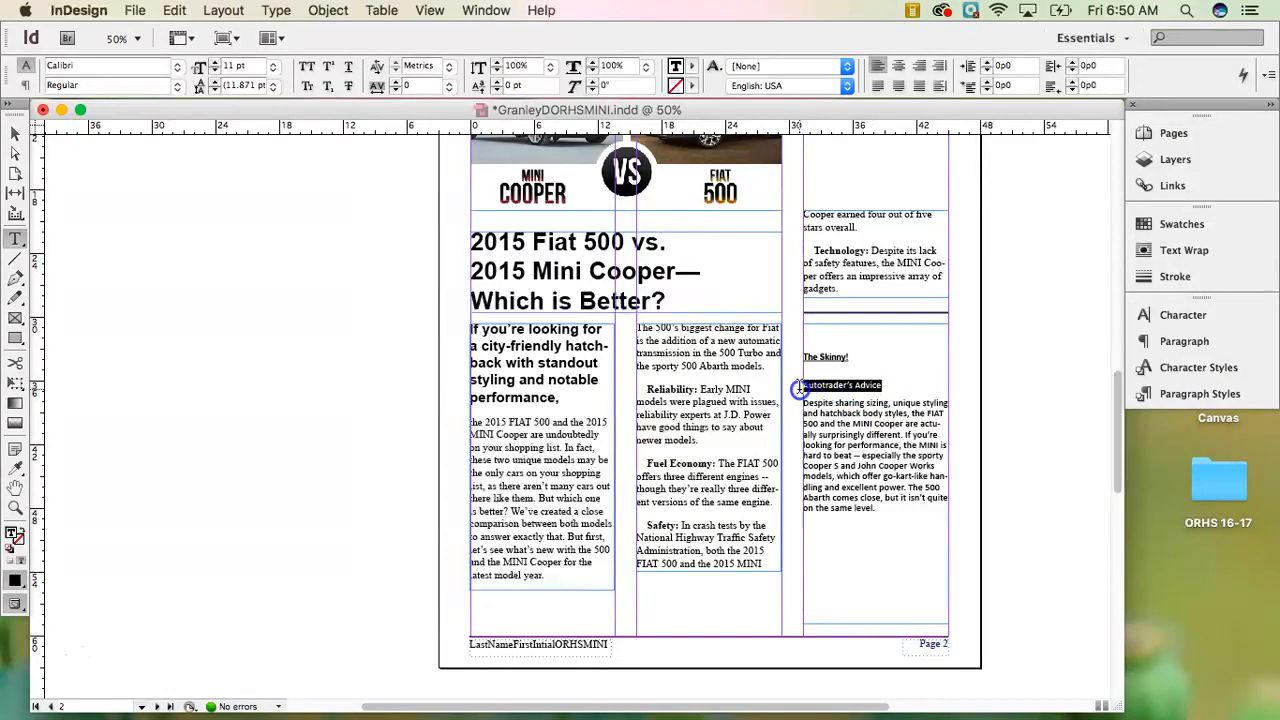
{"action": "left_click", "coordinate": [1196, 399]}
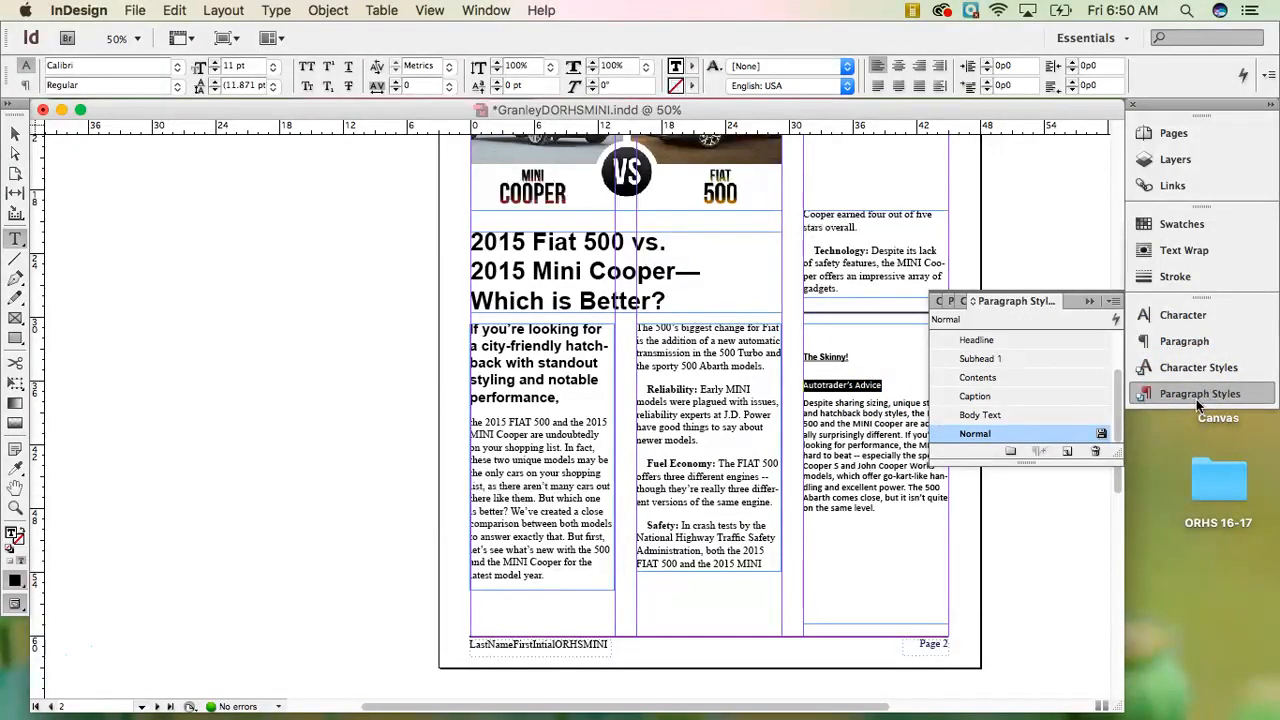
{"action": "left_click", "coordinate": [1006, 360]}
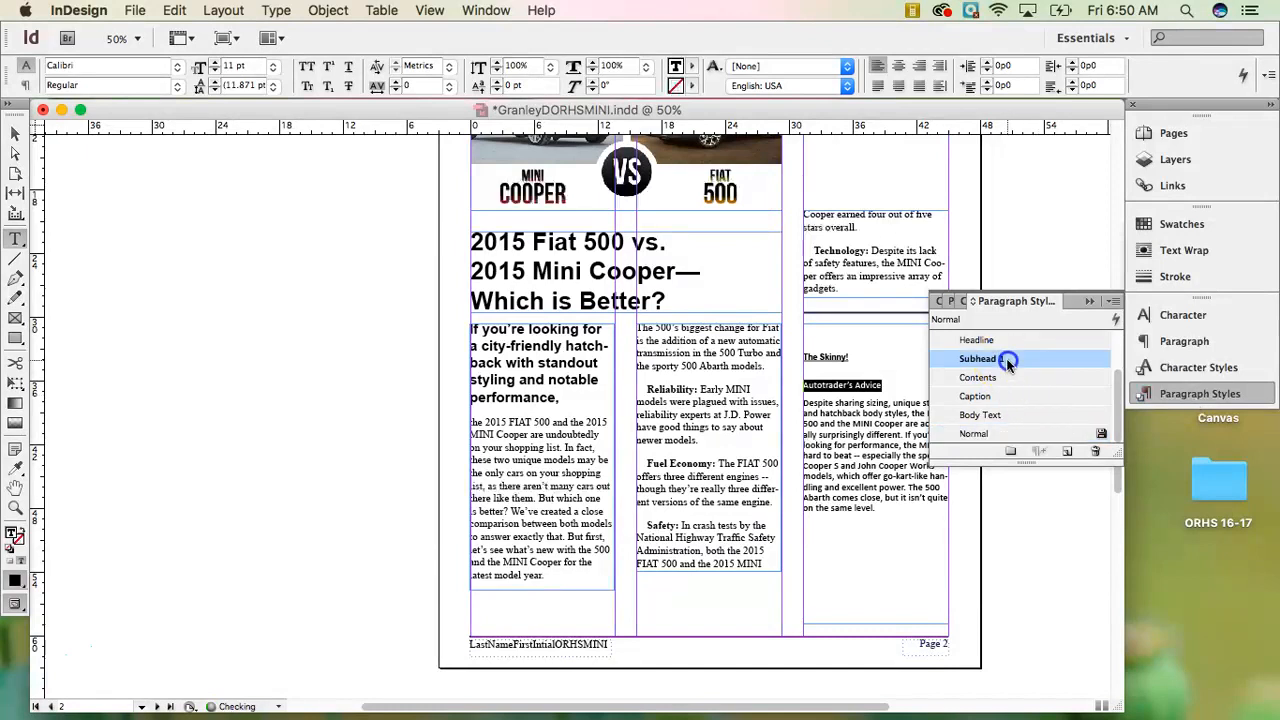
{"action": "left_click", "coordinate": [1089, 301]}
Insert paragraph breaks after "Autotrader's Advice" and after "Despite sharing sizing, unique styling and hatchback body styles,"
{"action": "left_click", "coordinate": [934, 434]}
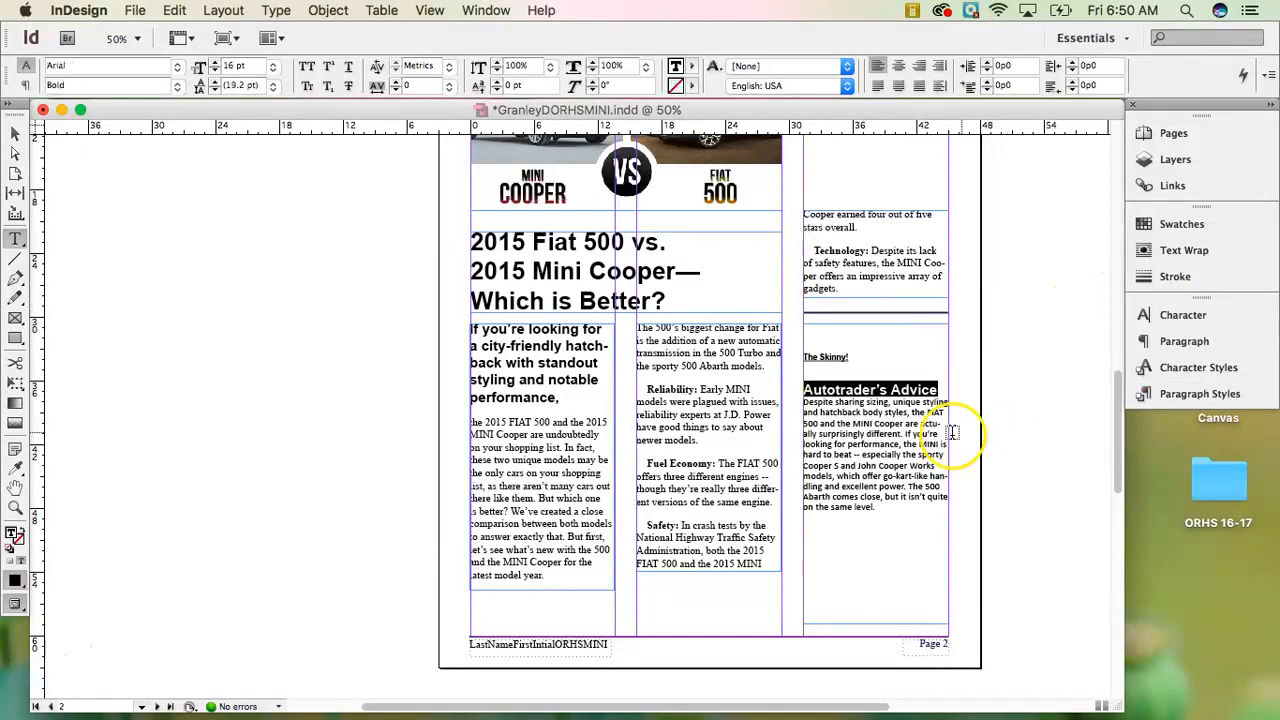
{"action": "left_click", "coordinate": [940, 393]}
{"action": "key", "text": "Return"}
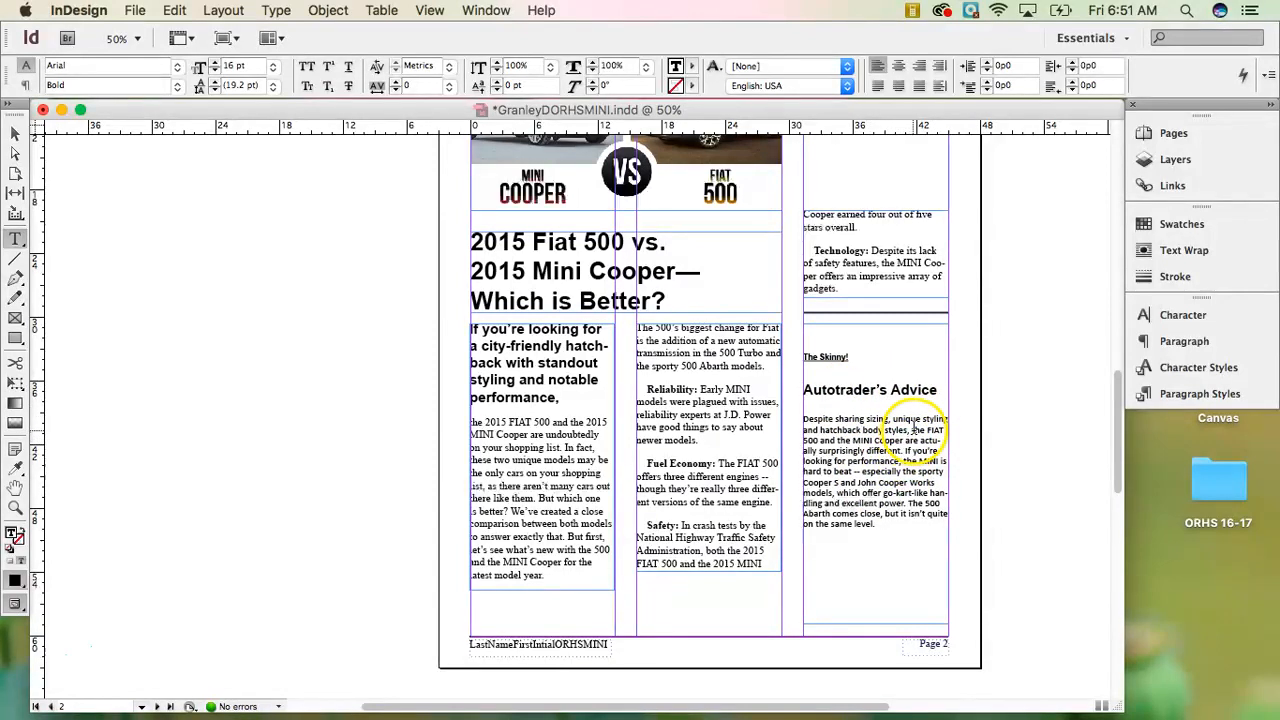
{"action": "left_click", "coordinate": [931, 486]}
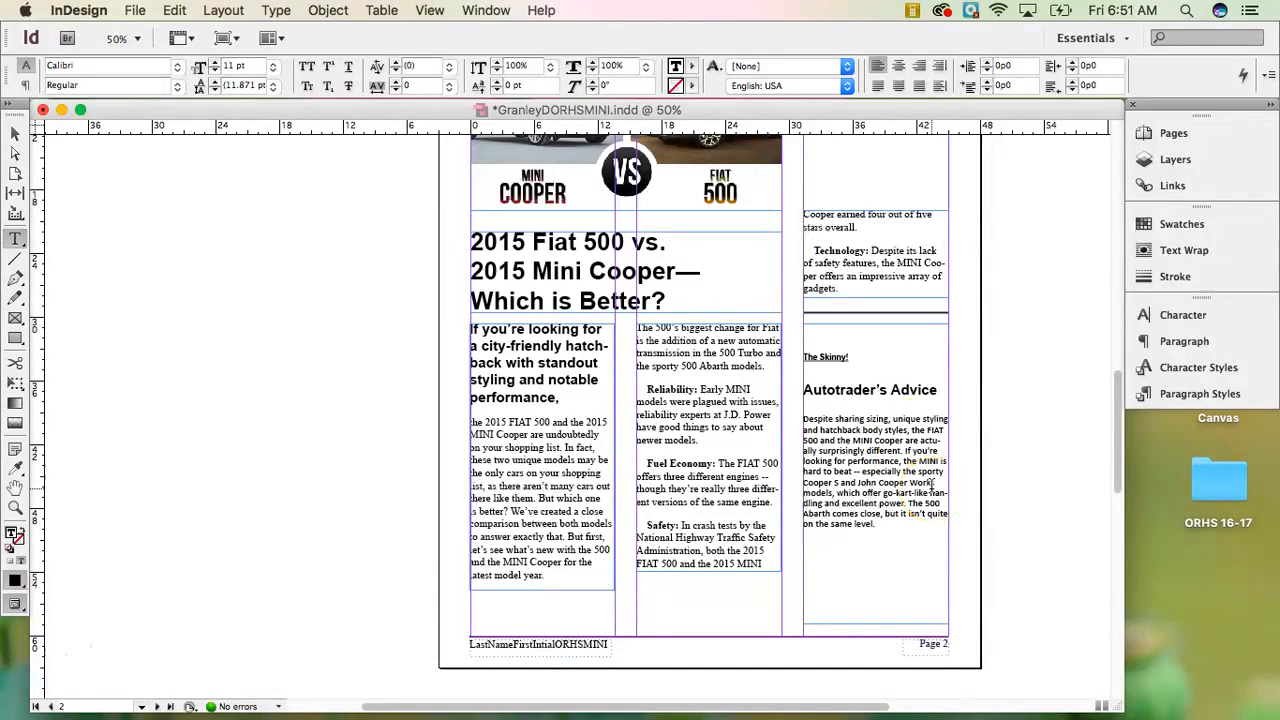
{"action": "key", "text": "Return"}
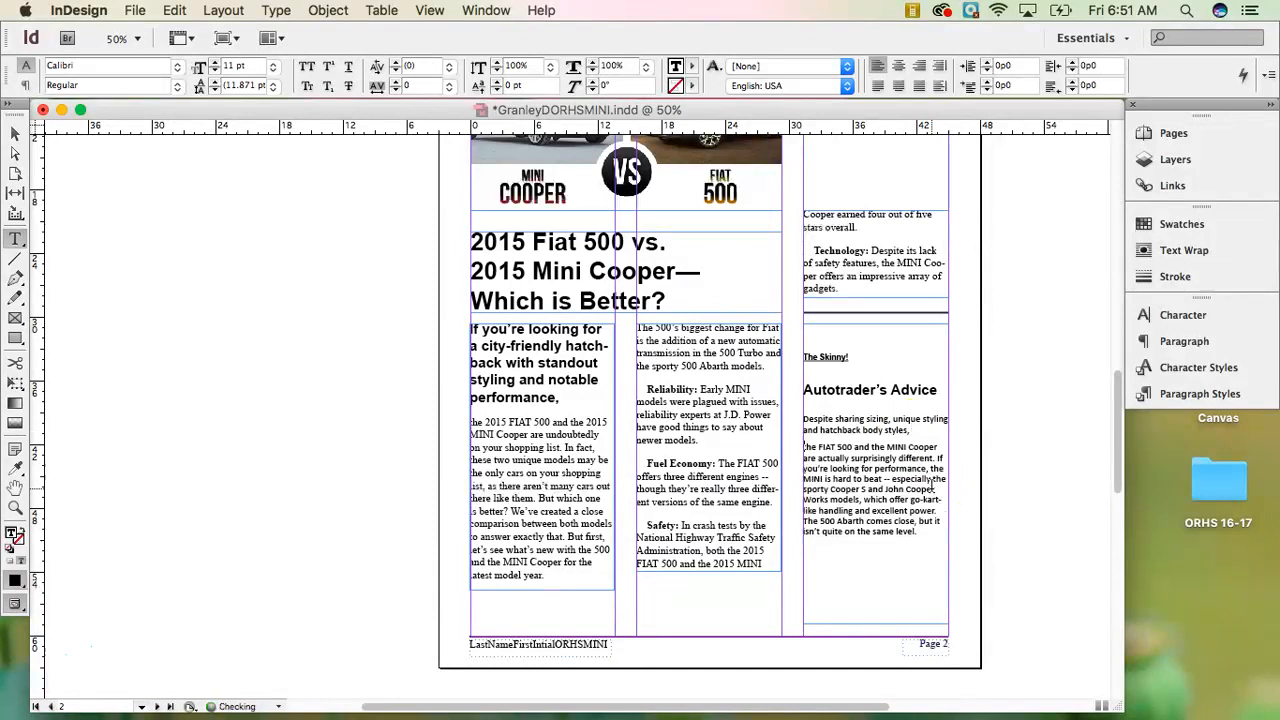
Apply the Subhead 2 paragraph style to "Despite sharing sizing, unique styling and hatchback body styles,"
{"action": "left_click", "coordinate": [801, 440]}
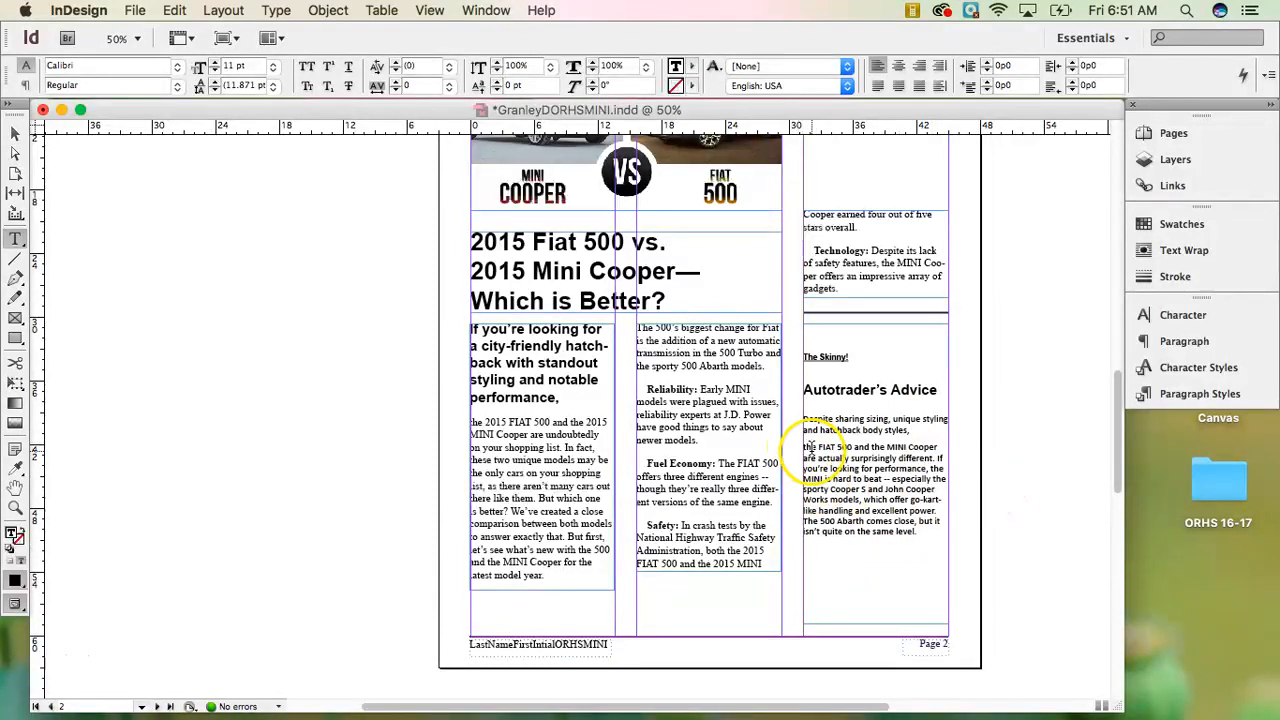
{"action": "left_click_drag", "start_coordinate": [912, 430], "coordinate": [789, 424]}
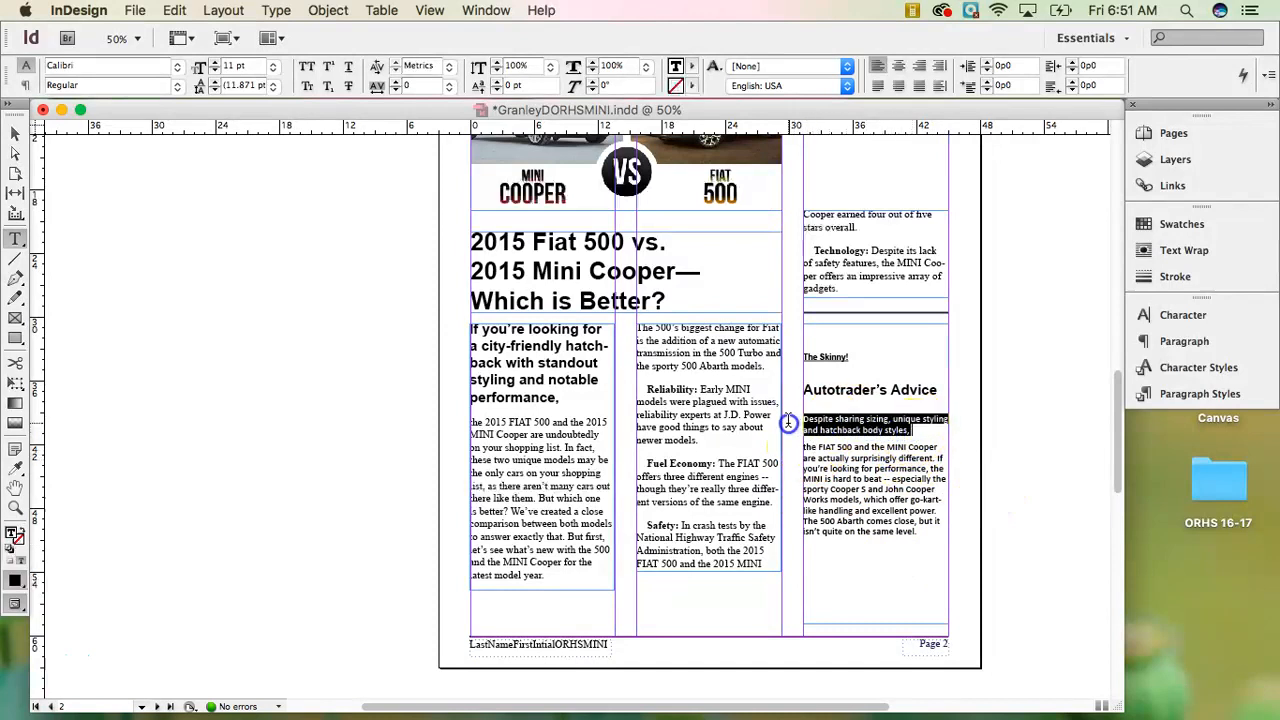
{"action": "left_click", "coordinate": [1205, 394]}
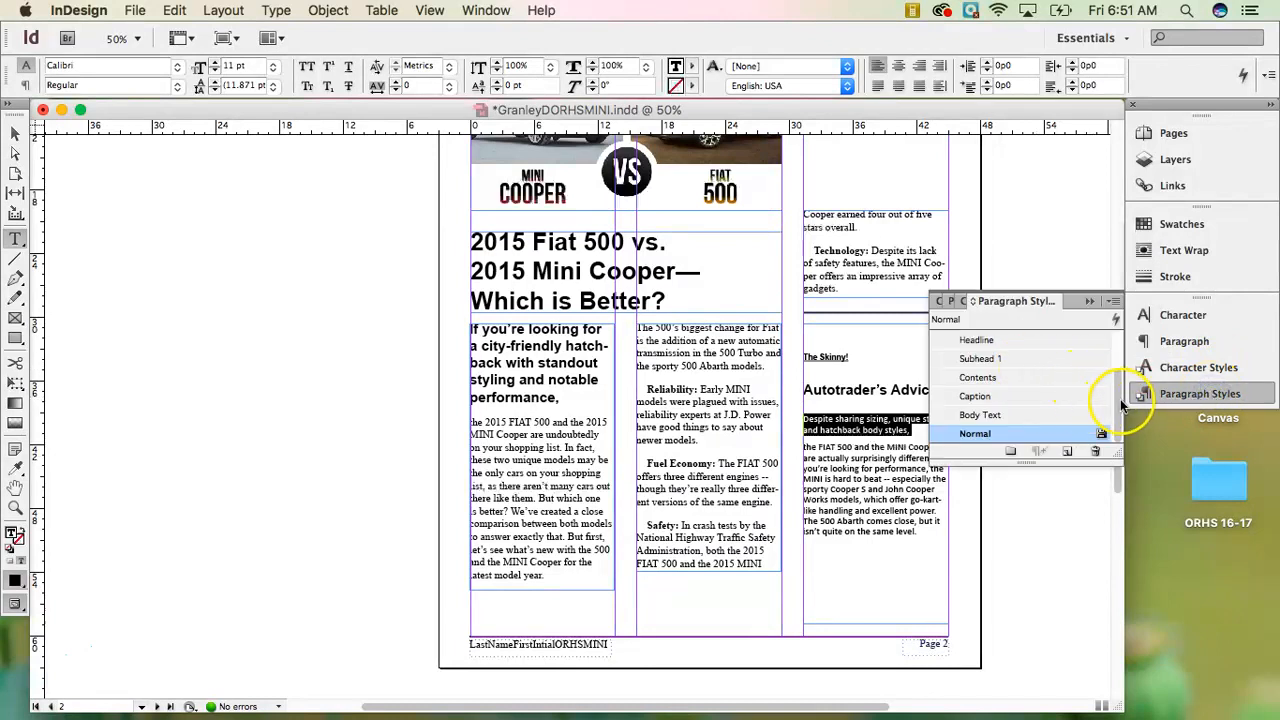
{"action": "scroll", "coordinate": [1115, 400], "scroll_direction": "up", "scroll_amount": 3}
{"action": "left_click", "coordinate": [1050, 376]}
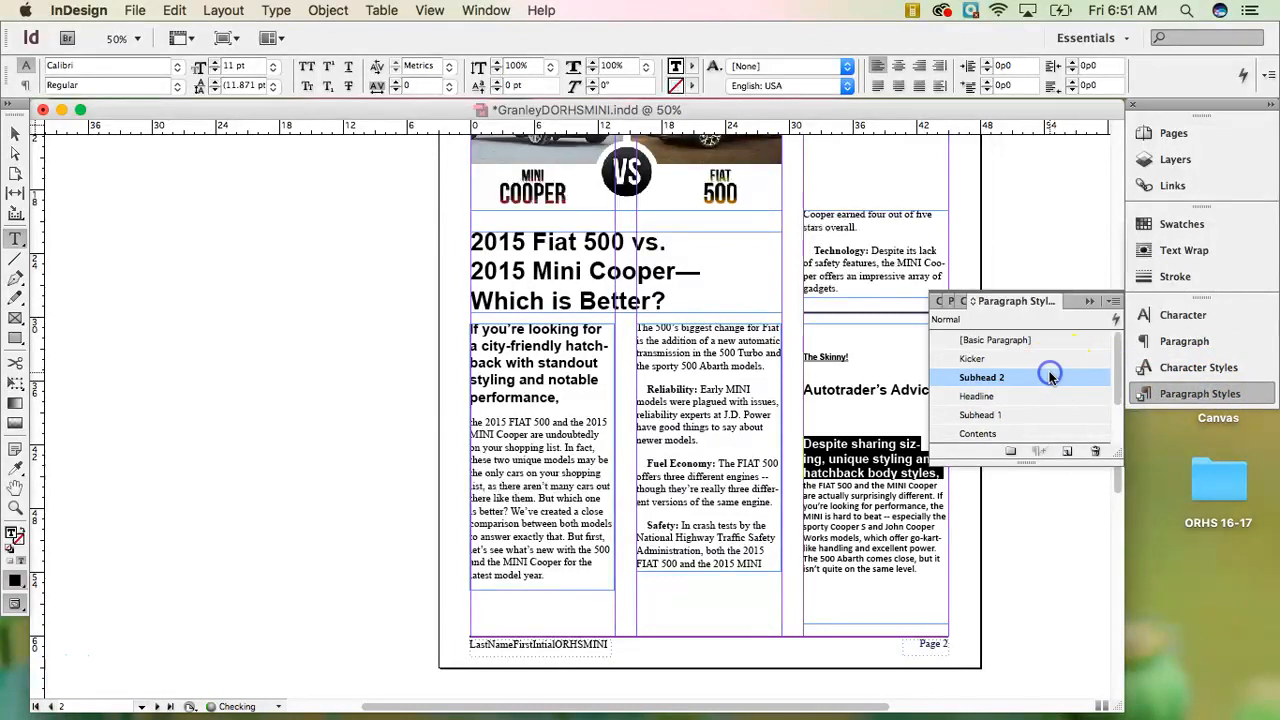
Delete the extra blank paragraph between "Autotrader's Advice" and "Despite sharing sizing, unique styling and hatchback body styles,", keeping them as separate paragraphs
{"action": "left_click", "coordinate": [1089, 301]}
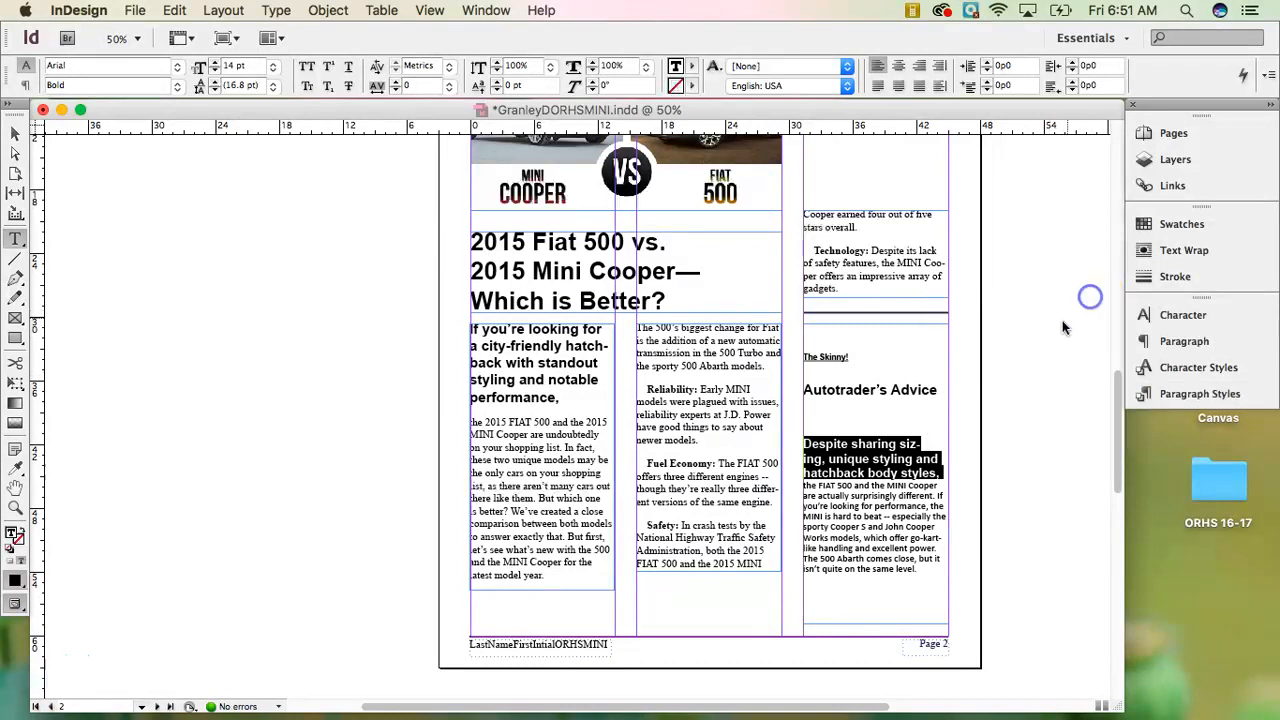
{"action": "left_click", "coordinate": [826, 425]}
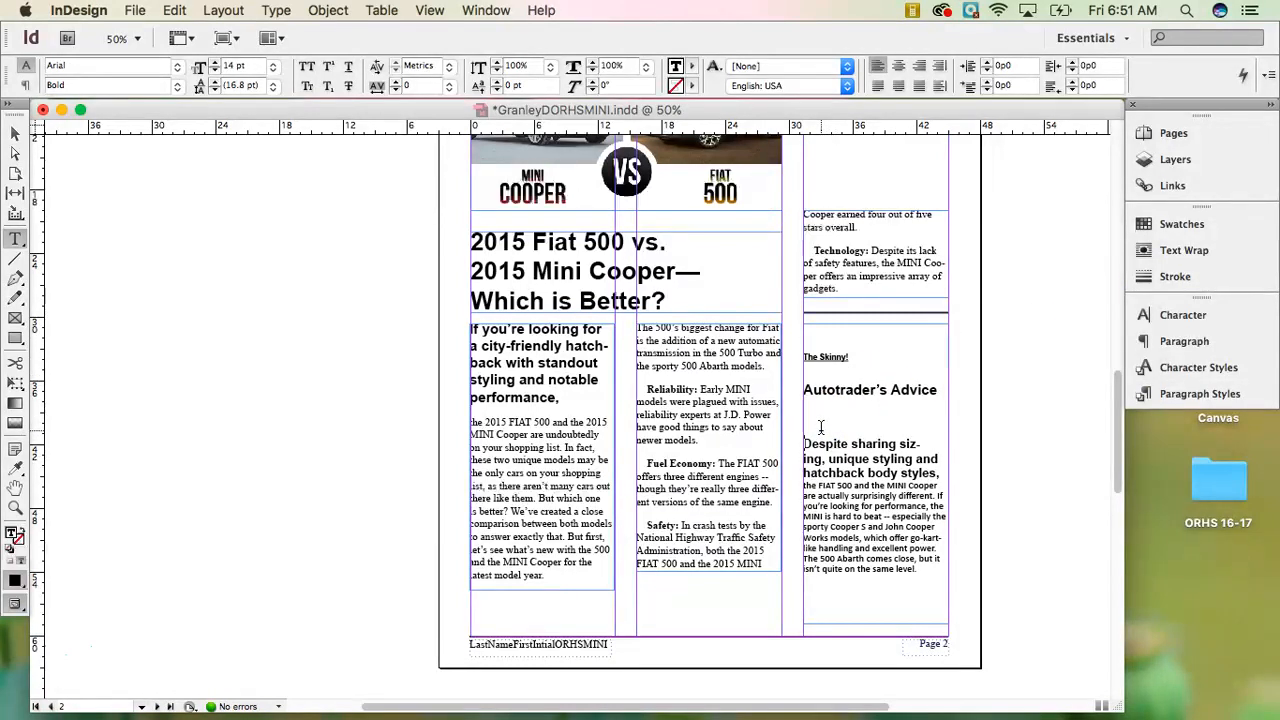
{"action": "key", "text": "BackSpace"}
{"action": "key", "text": "BackSpace"}
{"action": "key", "text": "Delete"}
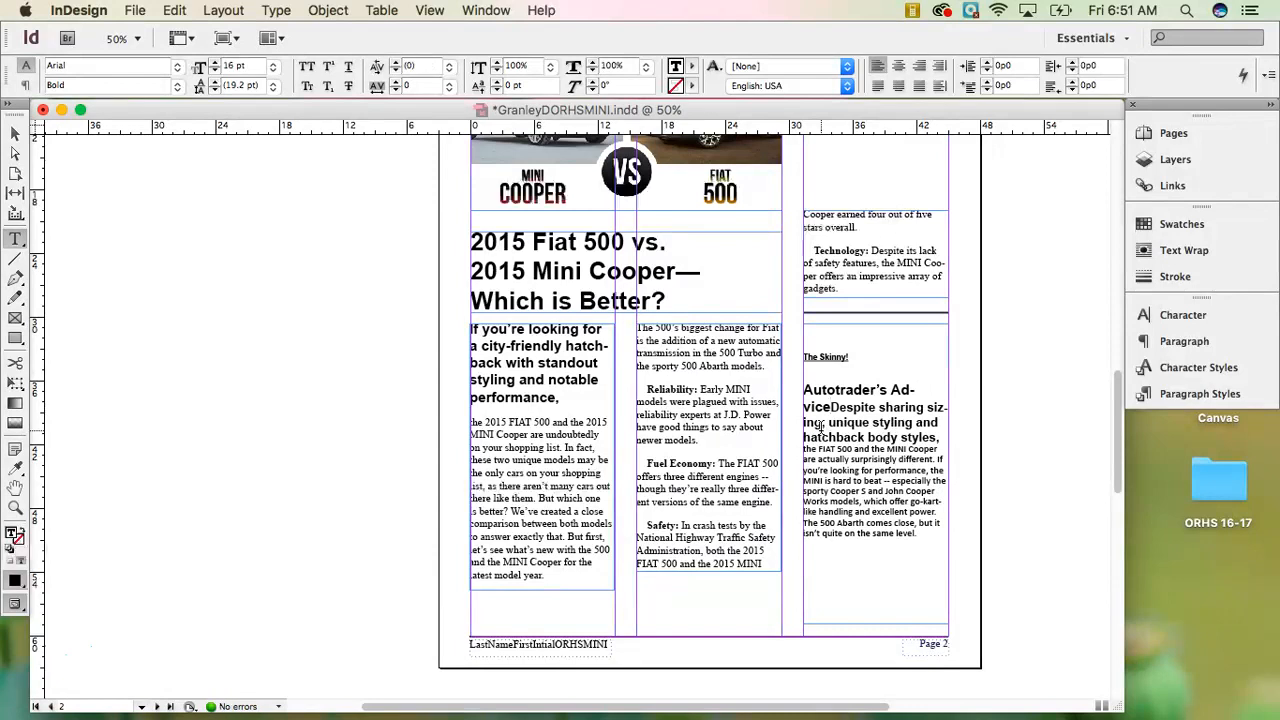
{"action": "key", "text": "Return"}
{"action": "key", "text": "Return"}
{"action": "left_click", "coordinate": [820, 421]}
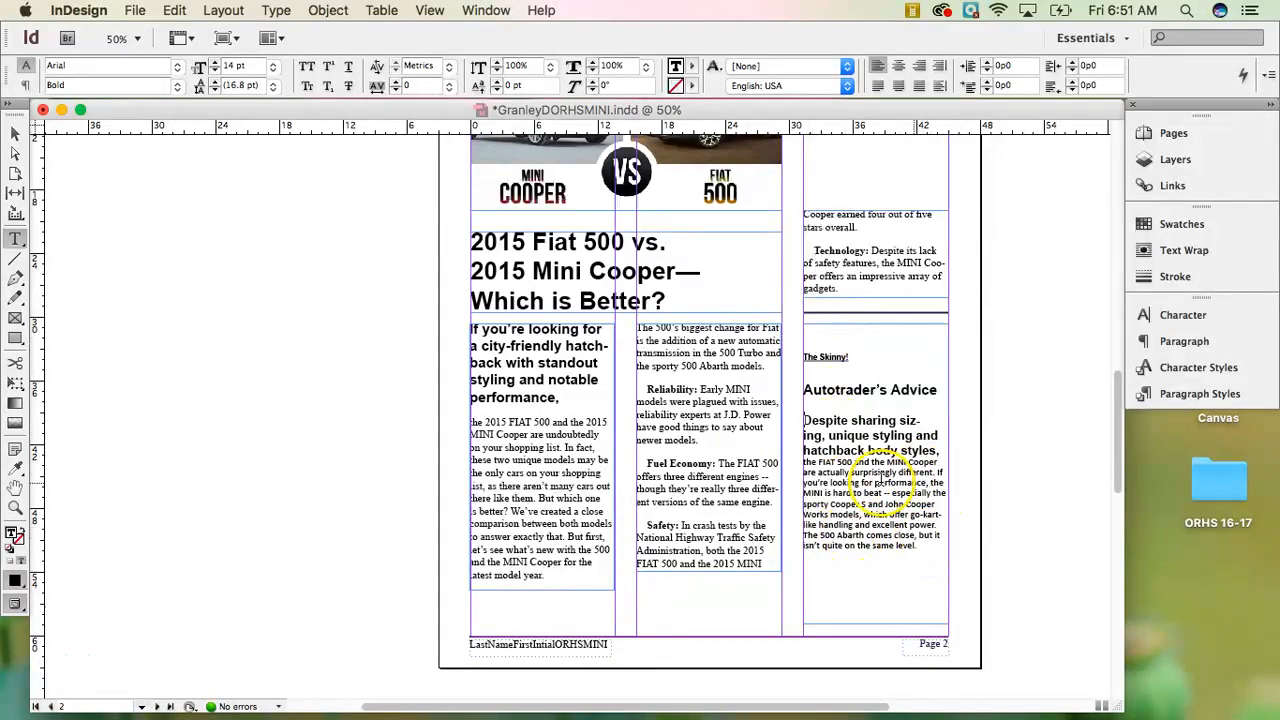
Apply the Body Text paragraph style to the paragraph starting "the FIAT 500 and the MINI Cooper are actually surprisingly different"
{"action": "left_click_drag", "start_coordinate": [917, 547], "coordinate": [805, 464]}
{"action": "left_click", "coordinate": [1180, 395]}
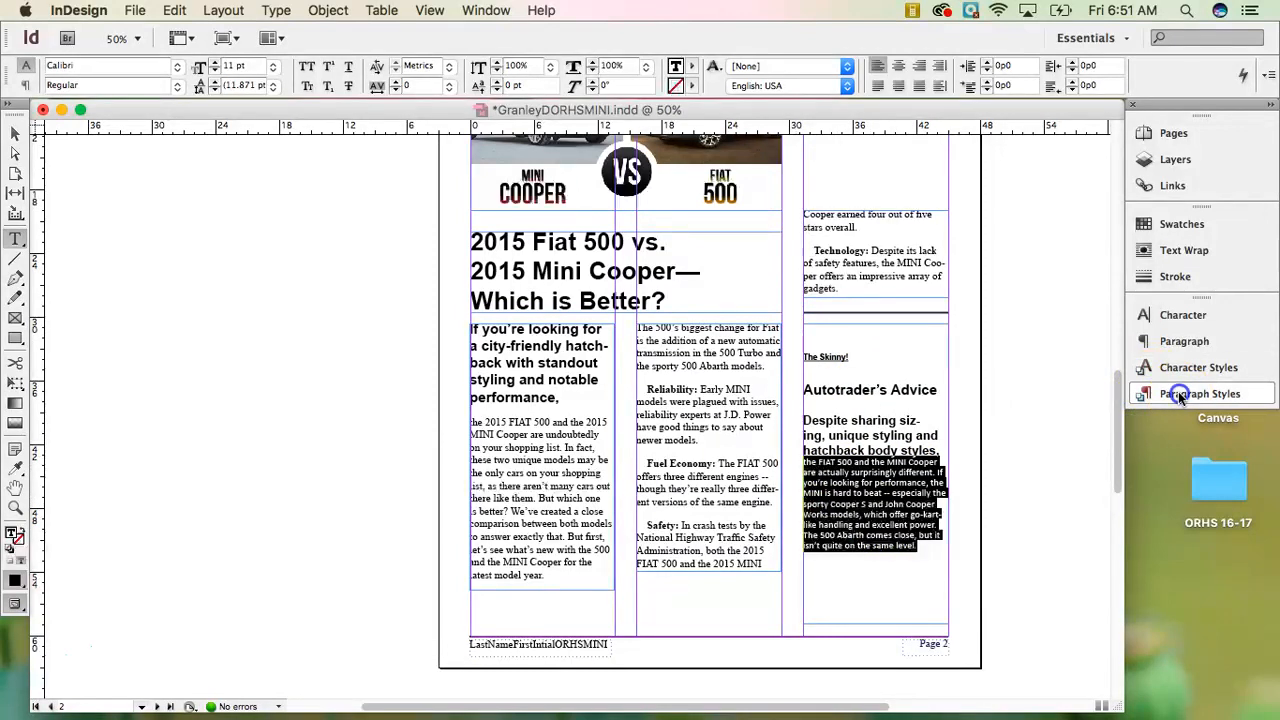
{"action": "left_click", "coordinate": [1024, 417]}
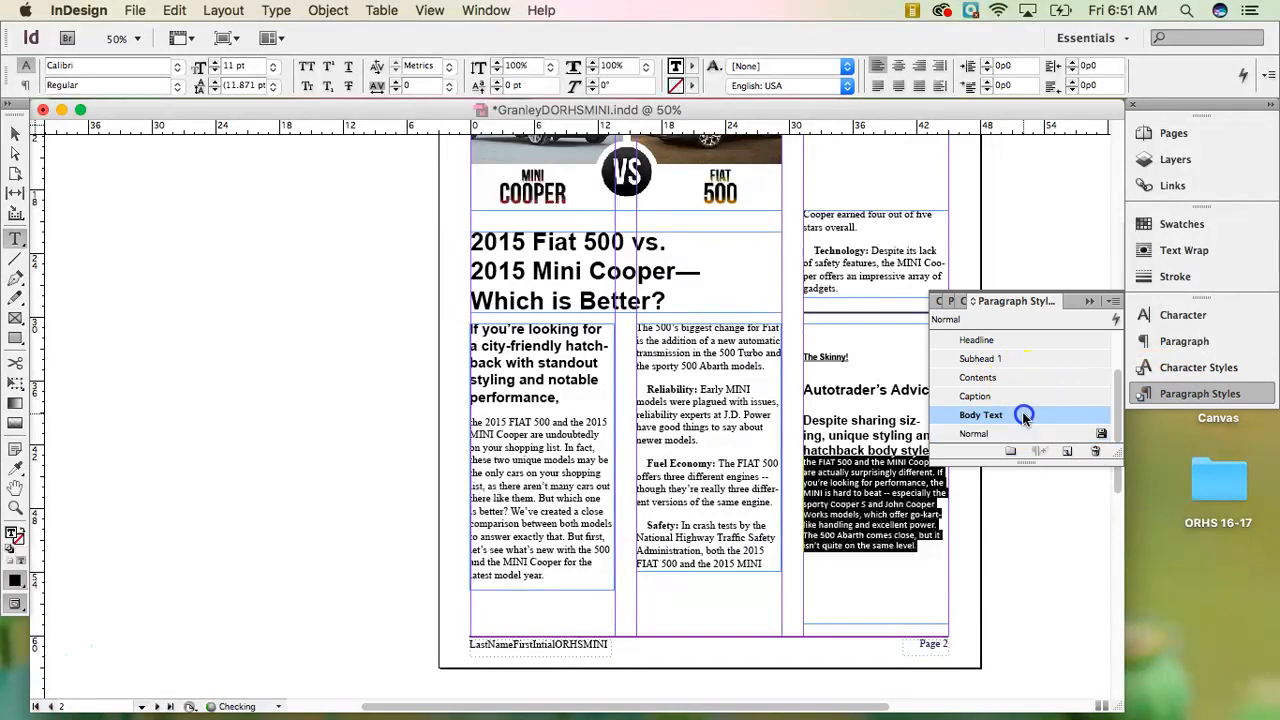
{"action": "left_click", "coordinate": [1089, 301]}
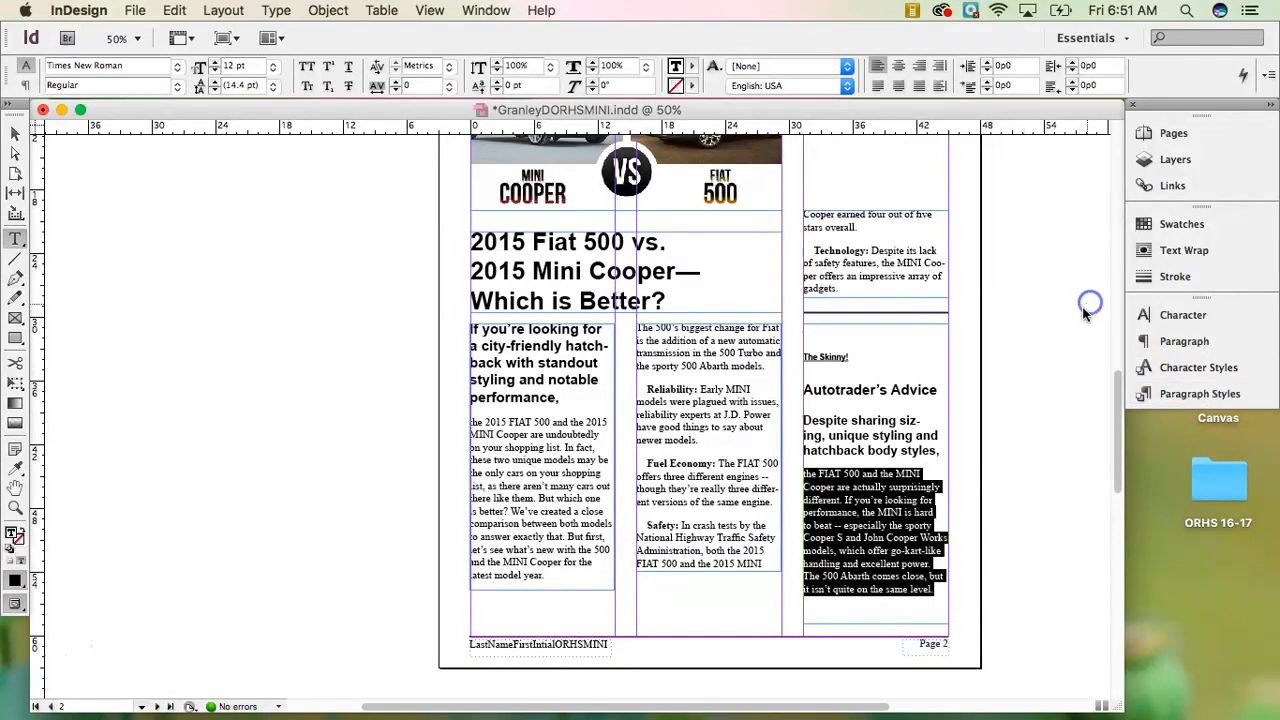
{"action": "left_click", "coordinate": [874, 395]}
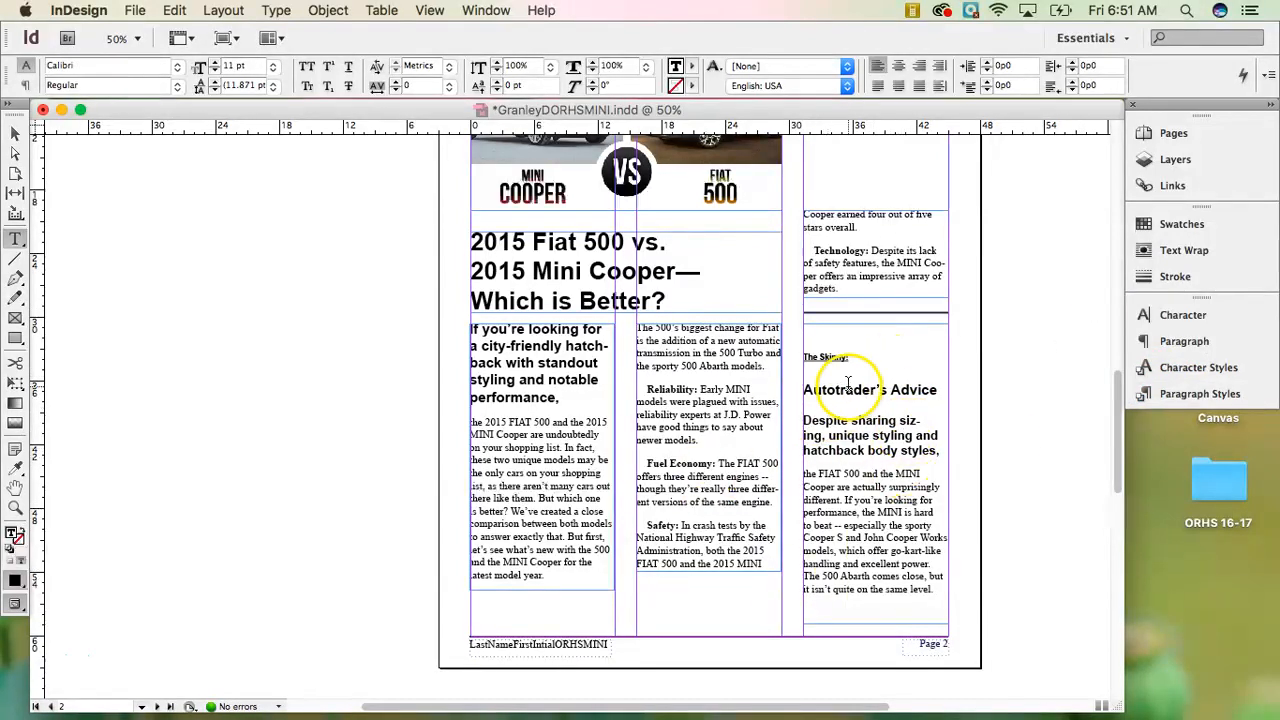
Reposition "The Skinny!" text frame just below the dividing line, with its top at Y 30p7.5
{"action": "left_click", "coordinate": [15, 133]}
{"action": "left_click", "coordinate": [855, 332]}
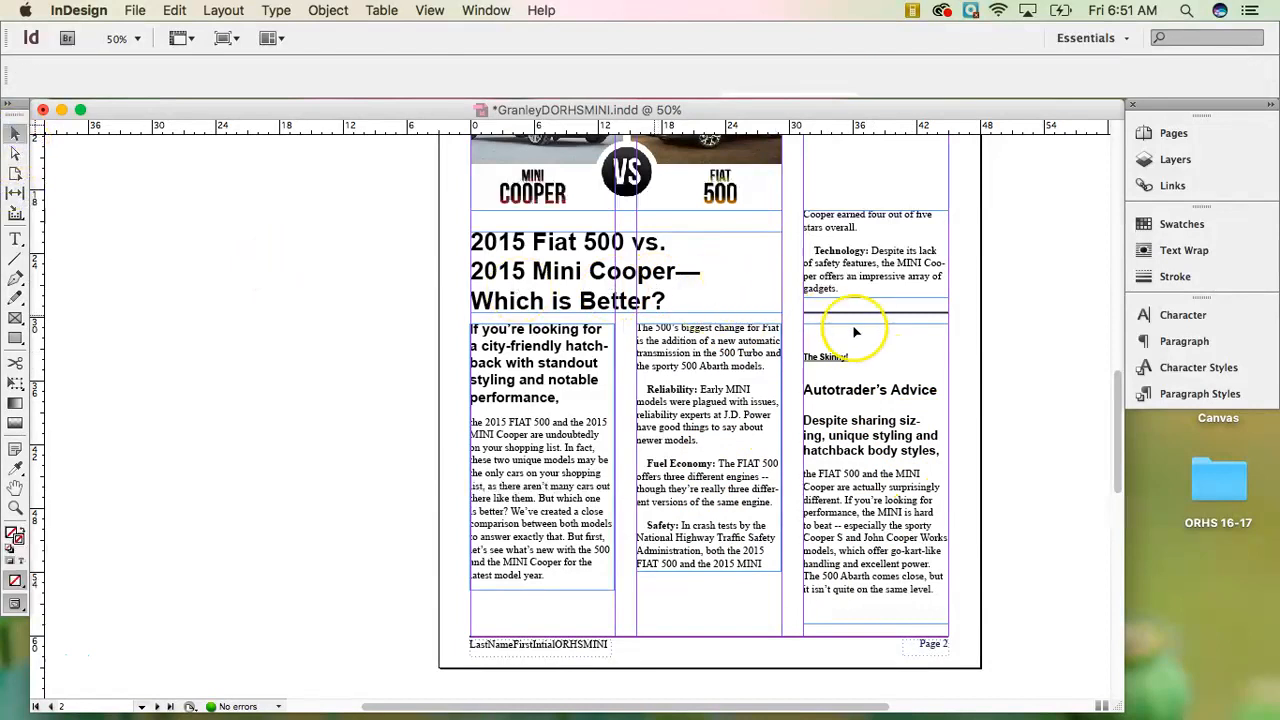
{"action": "left_click_drag", "start_coordinate": [873, 324], "coordinate": [873, 328]}
{"action": "left_click_drag", "start_coordinate": [883, 374], "coordinate": [883, 369]}
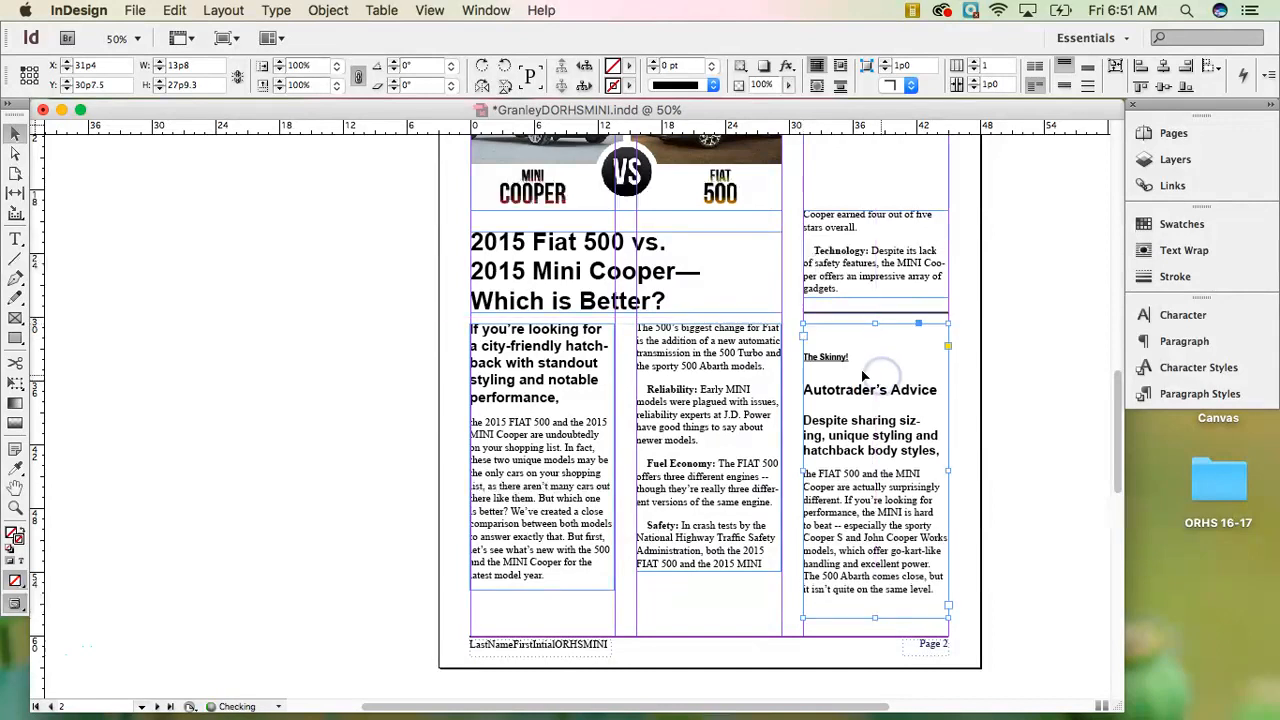
Delete the extra blank paragraph so that "The Skinny!" starts at the top of its text frame
{"action": "left_click", "coordinate": [15, 239]}
{"action": "left_click", "coordinate": [805, 359]}
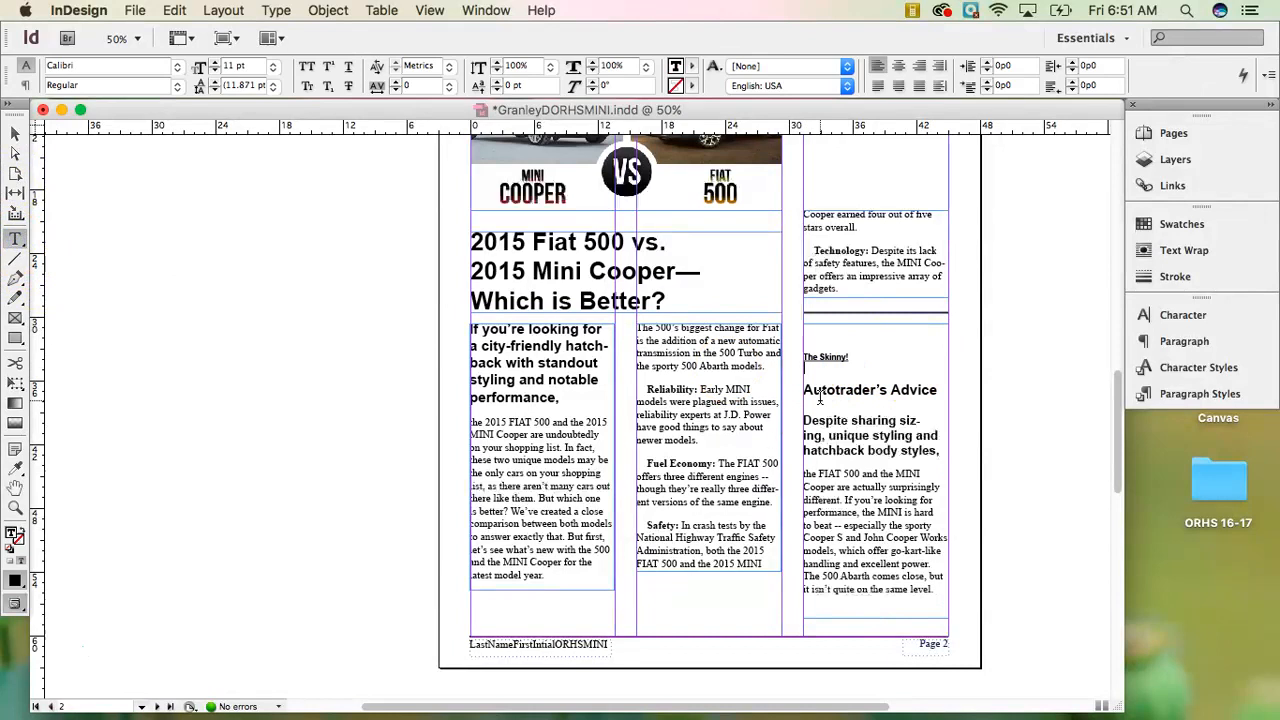
{"action": "key", "text": "BackSpace"}
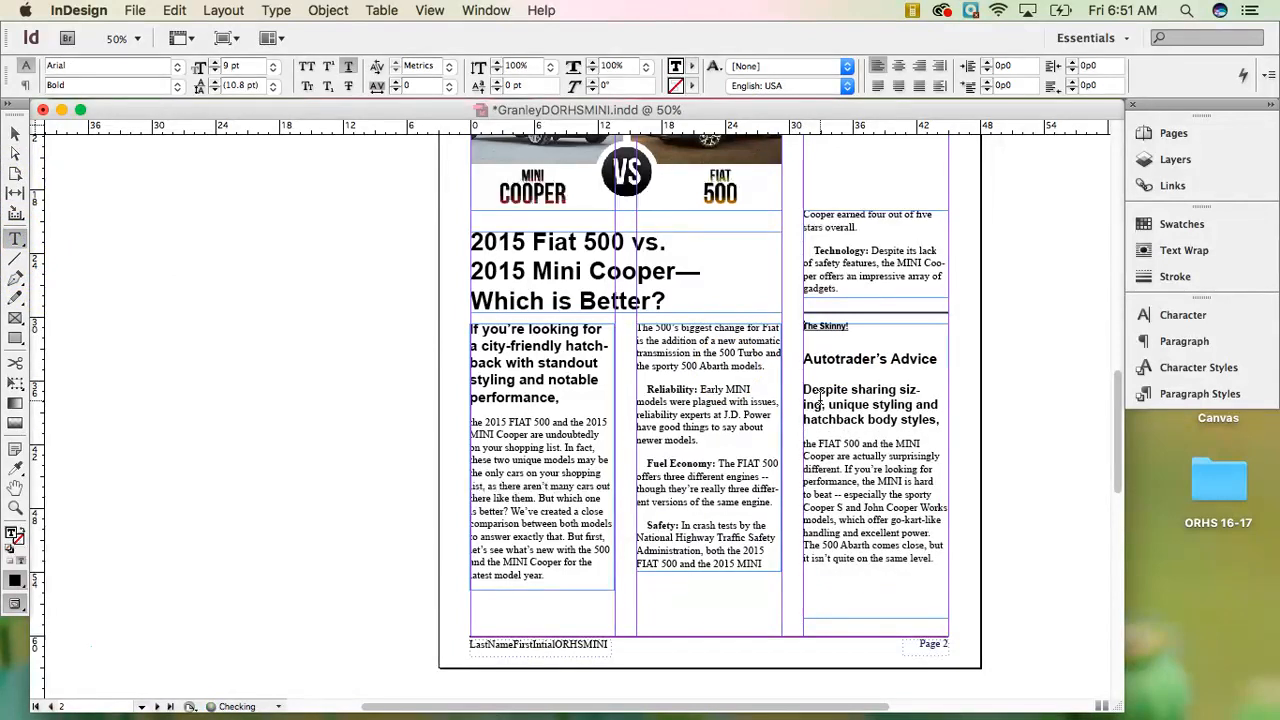
{"action": "left_click", "coordinate": [15, 133]}
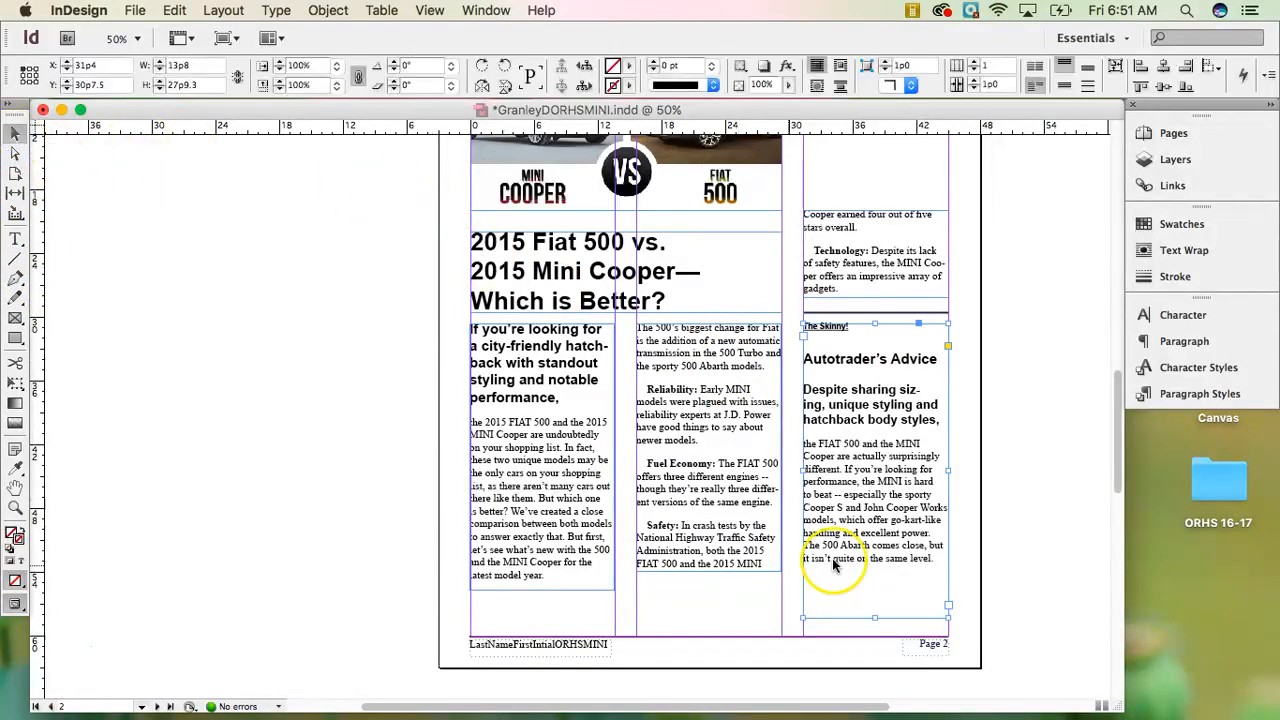
Try lengthening the second-column text frame to a height of 27p9.3, and shorten it back to about 23p8.1
{"action": "left_click", "coordinate": [716, 516]}
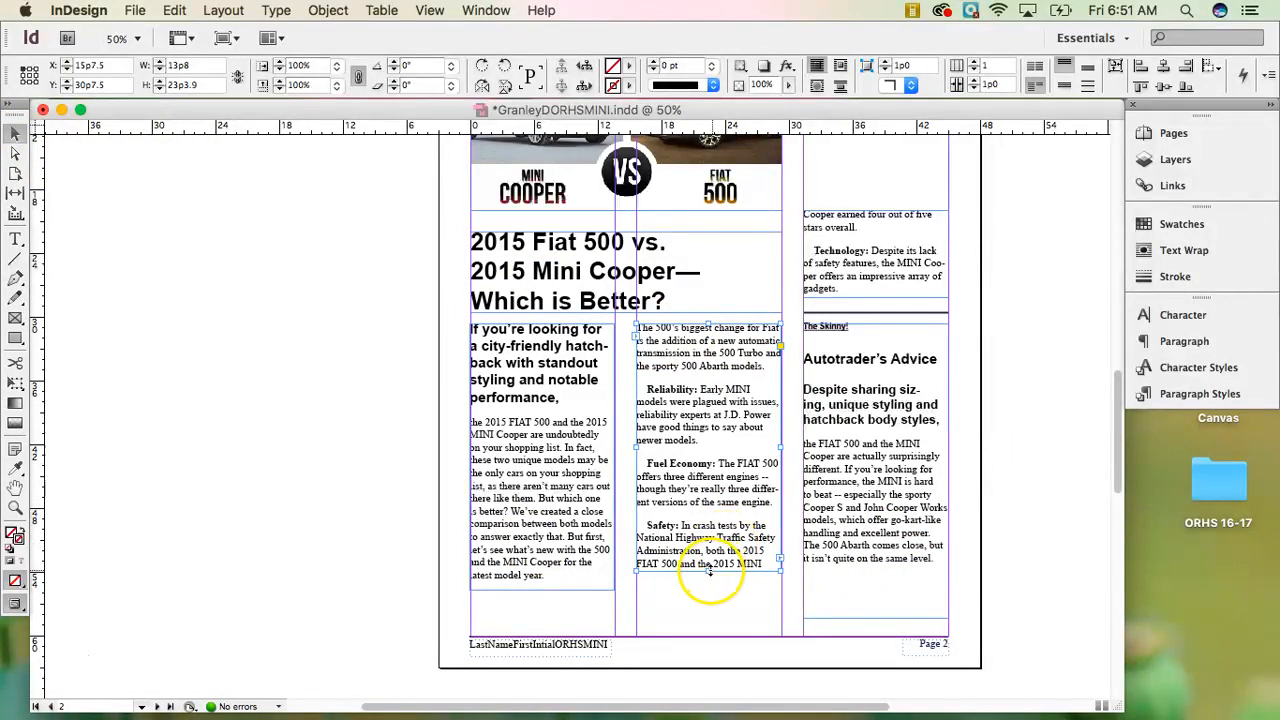
{"action": "left_click_drag", "start_coordinate": [708, 571], "coordinate": [708, 617]}
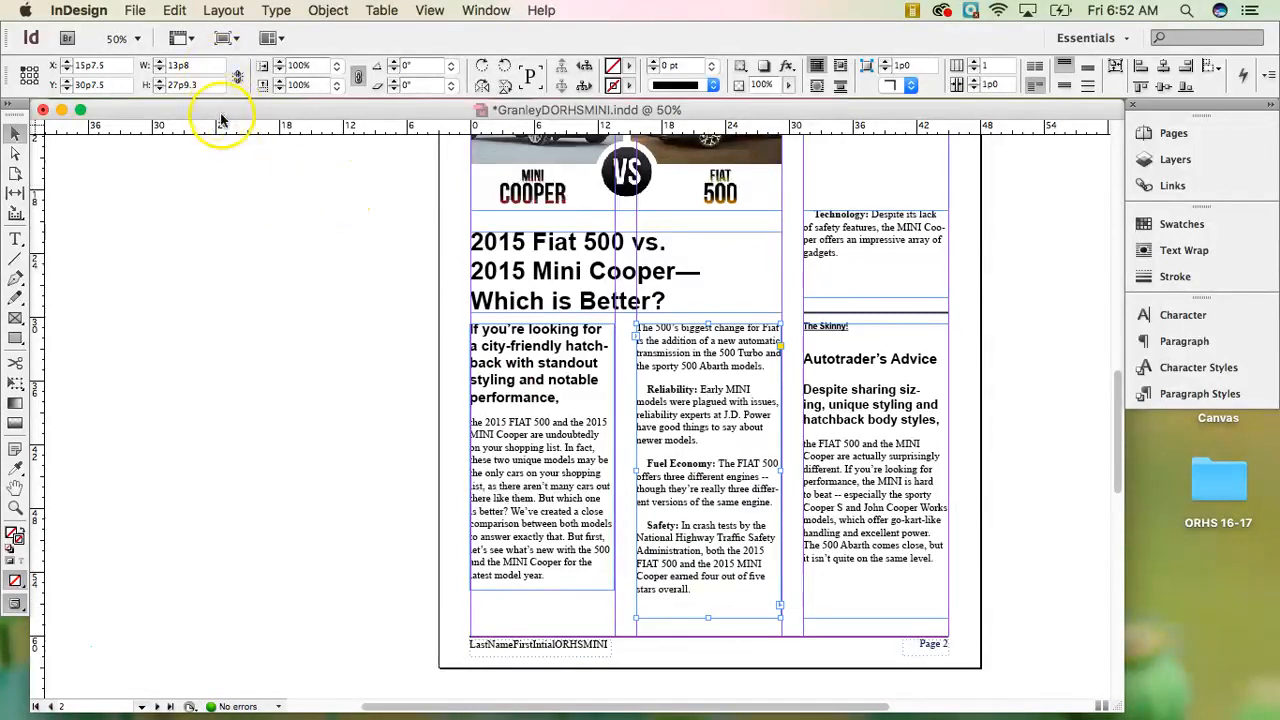
{"action": "left_click_drag", "start_coordinate": [708, 617], "coordinate": [709, 570]}
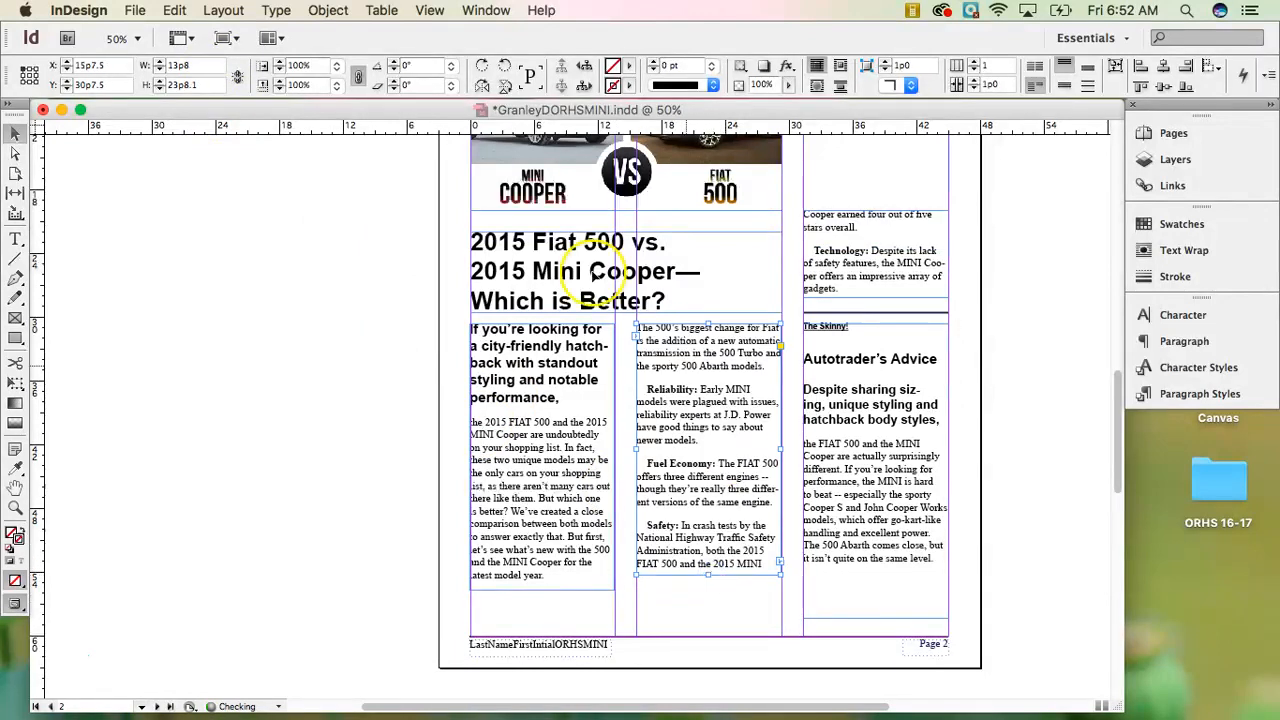
{"action": "left_click", "coordinate": [12, 133]}
{"action": "left_click", "coordinate": [265, 318]}
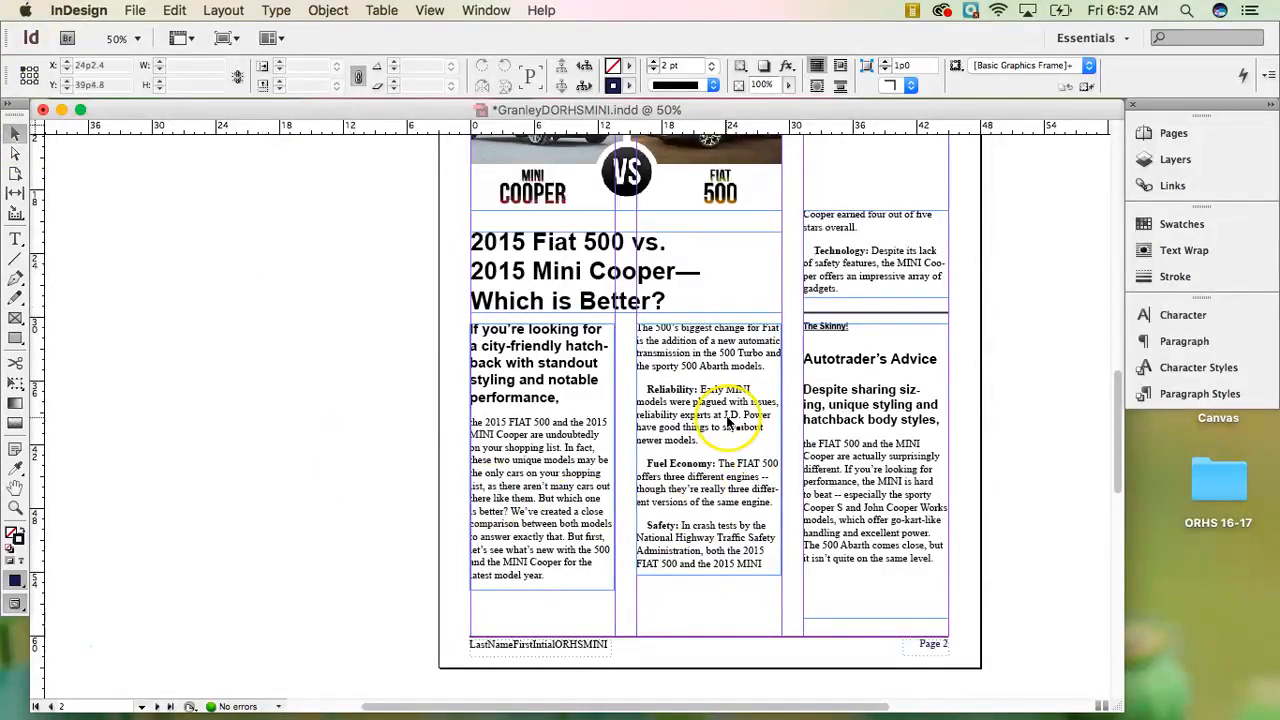
Save the newsletter document with the finished page 2 layout
{"action": "left_click_drag", "start_coordinate": [1120, 424], "coordinate": [1117, 363]}
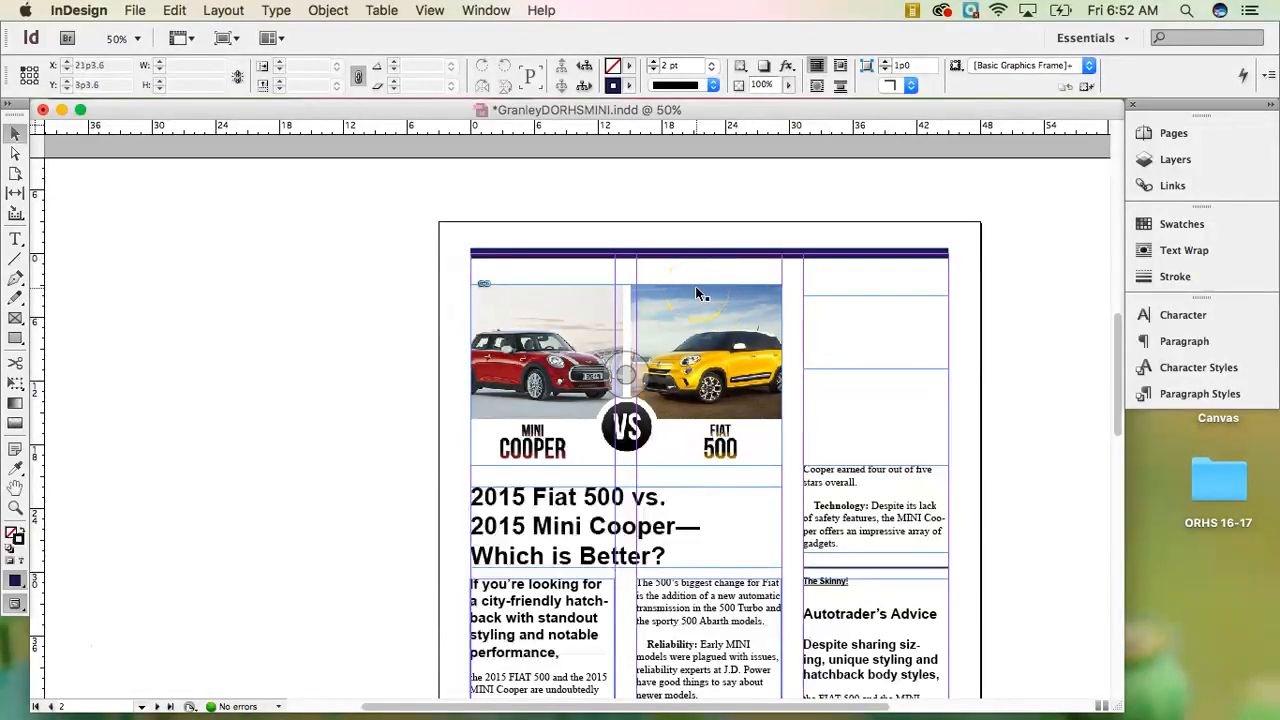
{"action": "key", "text": "super+s"}
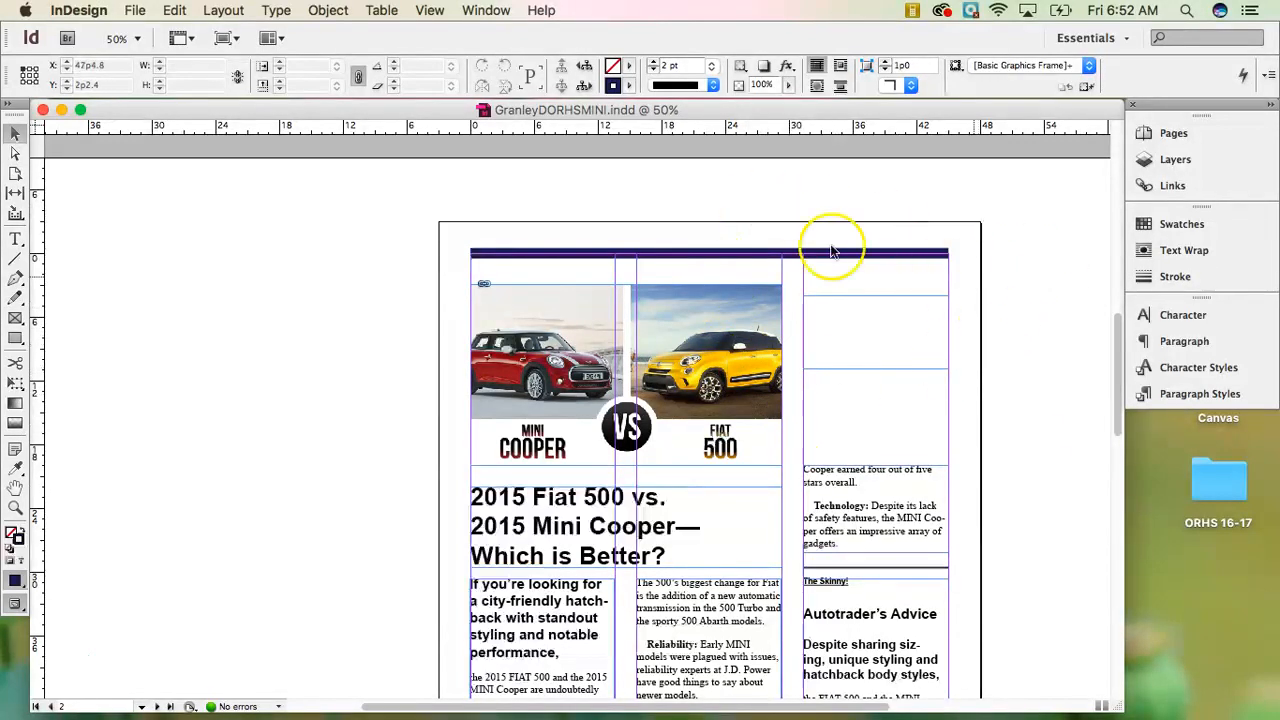
{"action": "left_click", "coordinate": [61, 630]}
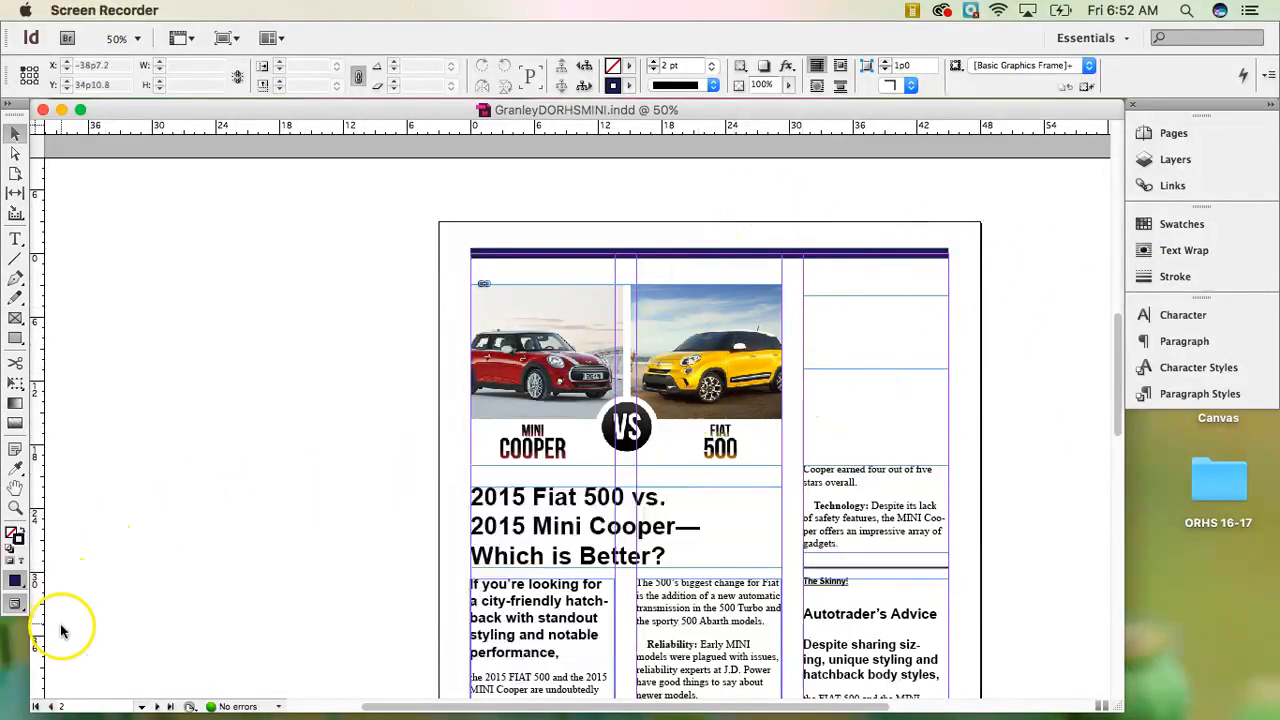